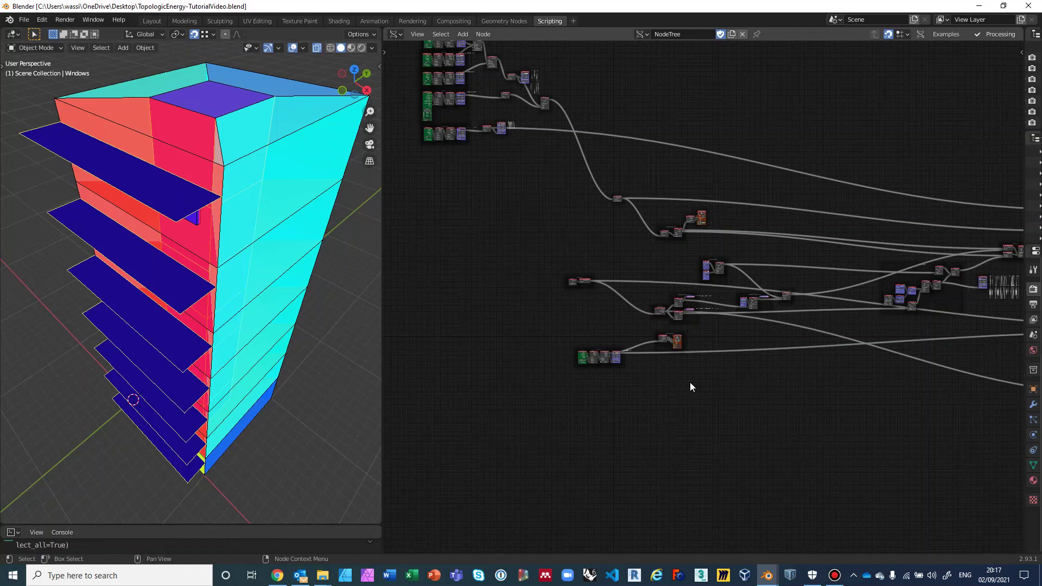
# Pan and zoom across the energy-model node tree to survey its layout
pyautogui.moveTo(754, 380); pyautogui.dragTo(680, 389, button='middle')
pyautogui.scroll(-1, 681, 389)
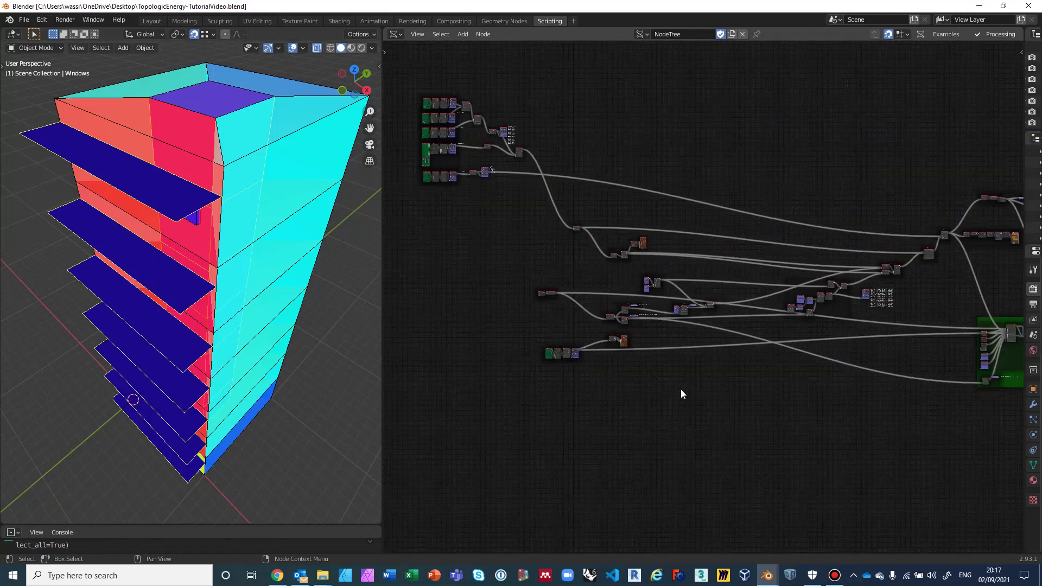
pyautogui.moveTo(752, 408); pyautogui.dragTo(786, 432, button='middle')
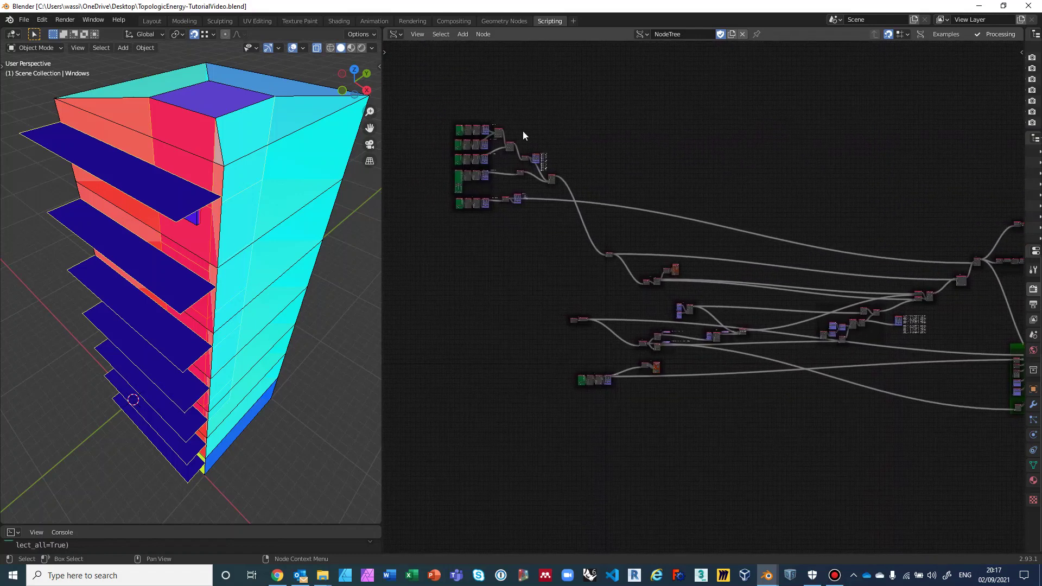
pyautogui.moveTo(598, 257); pyautogui.dragTo(517, 216, button='middle')
pyautogui.scroll(1, 527, 186)
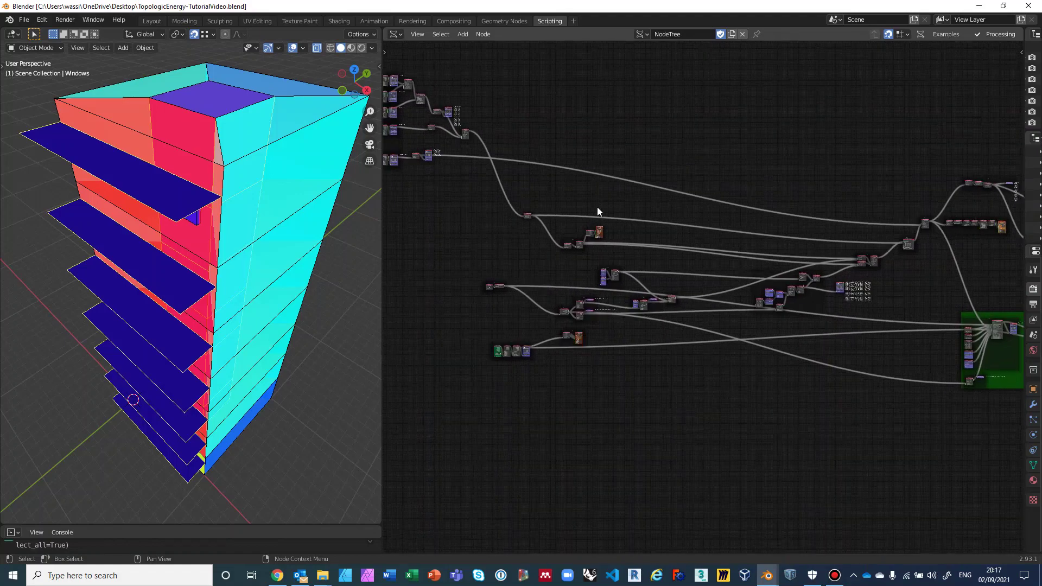
pyautogui.scroll(-1, 675, 304)
pyautogui.moveTo(778, 351); pyautogui.dragTo(689, 305, button='middle')
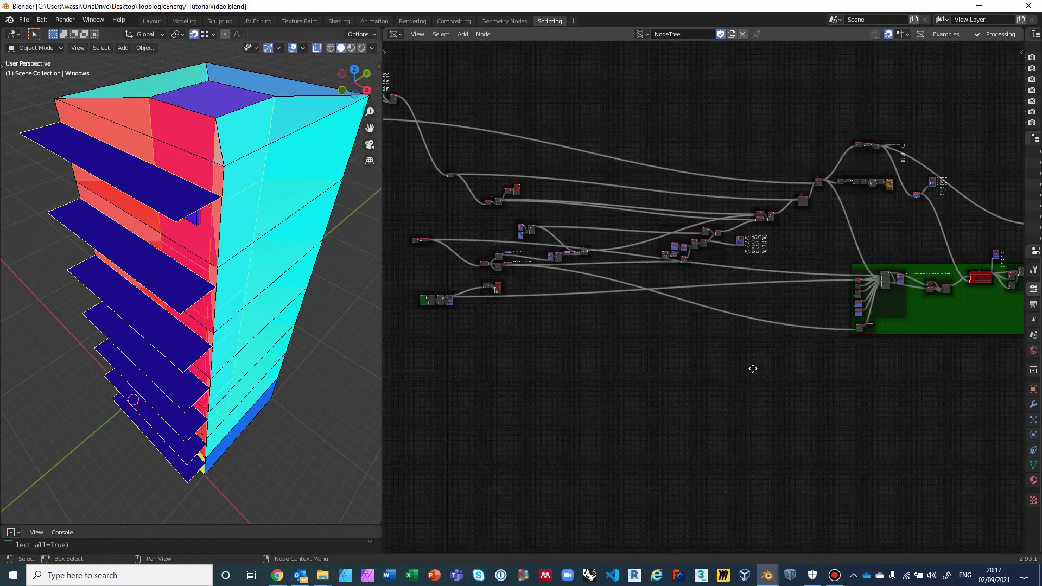
# Centre the large green frame at the tree's end and zoom in until it fills the view
pyautogui.moveTo(753, 367); pyautogui.dragTo(597, 350, button='middle')
pyautogui.scroll(2, 773, 330)
pyautogui.moveTo(836, 343); pyautogui.dragTo(708, 336, button='middle')
pyautogui.scroll(1, 724, 337)
pyautogui.scroll(2, 724, 338)
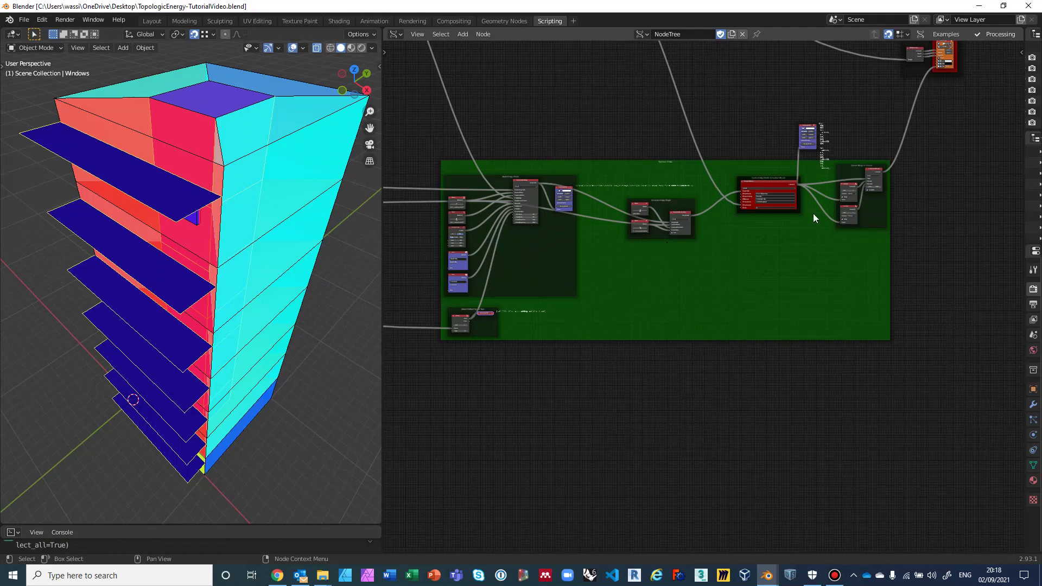
# Zoom out and pan right to show the nodes left of the green frame
pyautogui.scroll(1, 702, 299)
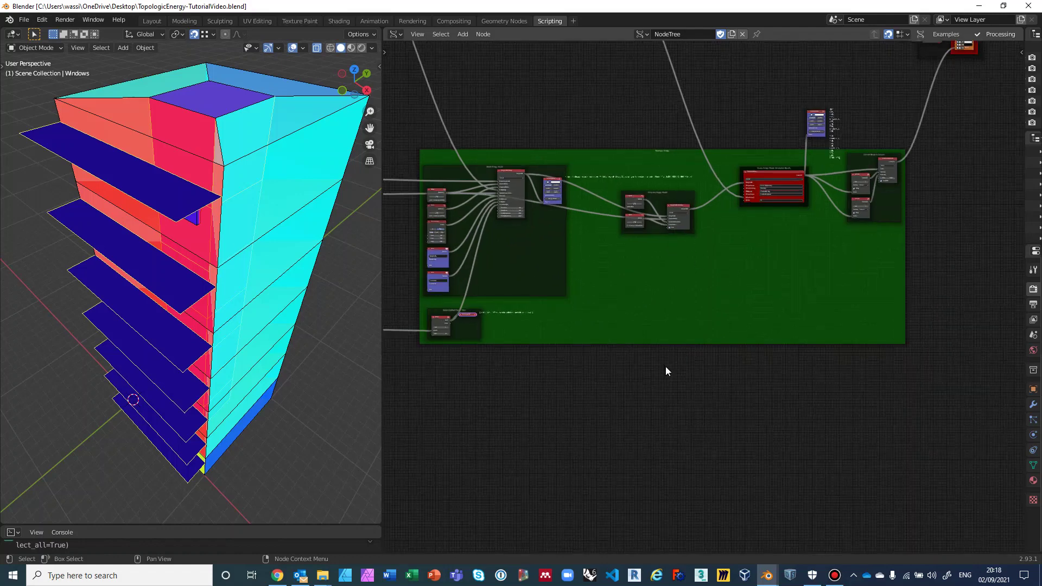
pyautogui.scroll(-2, 665, 368)
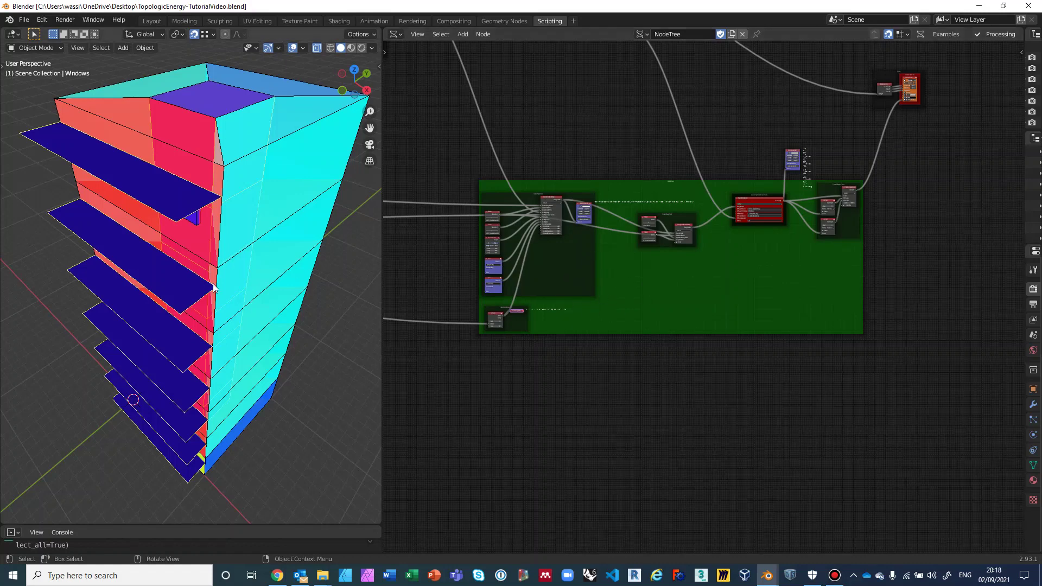
pyautogui.moveTo(464, 359); pyautogui.dragTo(721, 384, button='middle')
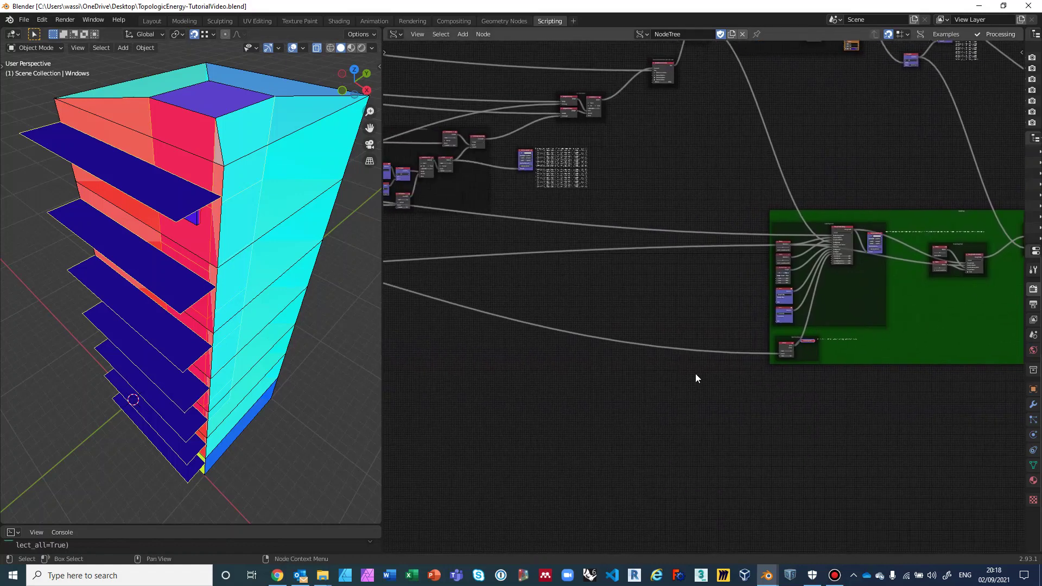
pyautogui.scroll(-3, 695, 373)
pyautogui.moveTo(517, 360); pyautogui.dragTo(605, 353, button='middle')
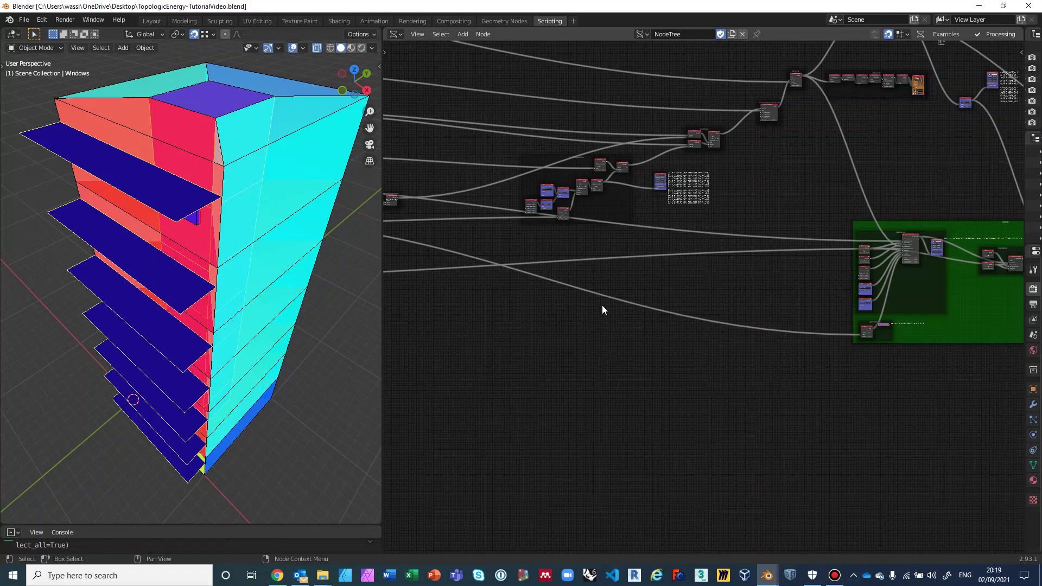
# Zoom out and pan the node tree to bring the left-hand nodes into view
pyautogui.scroll(-3, 682, 315)
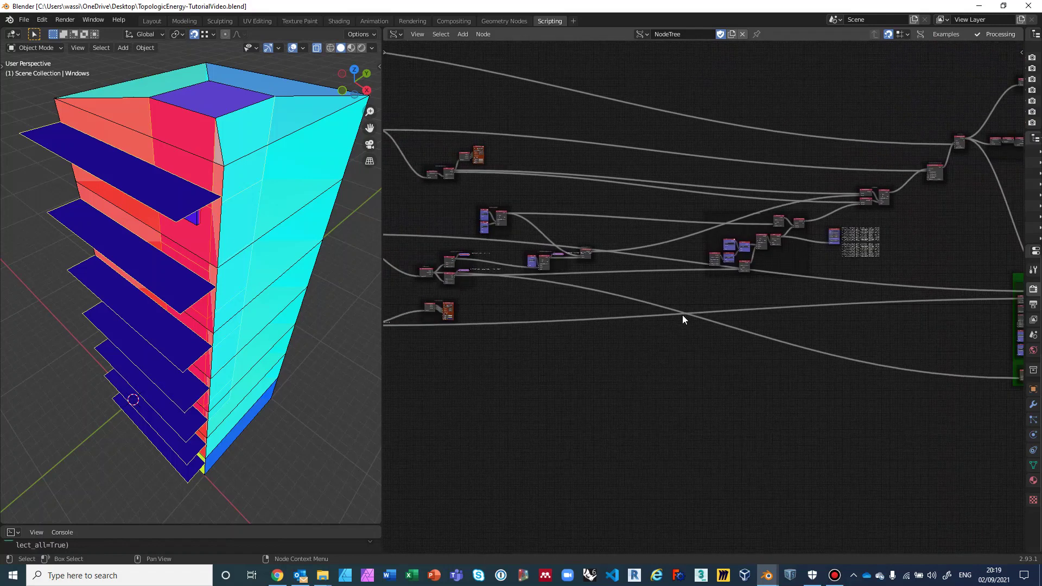
pyautogui.moveTo(682, 315); pyautogui.dragTo(704, 311, button='middle')
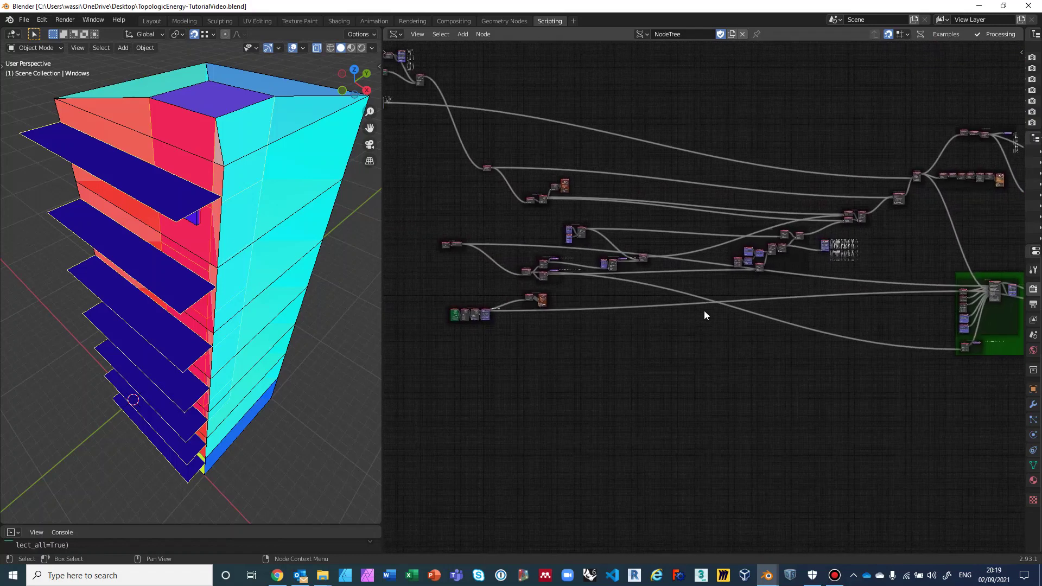
pyautogui.scroll(-1, 681, 330)
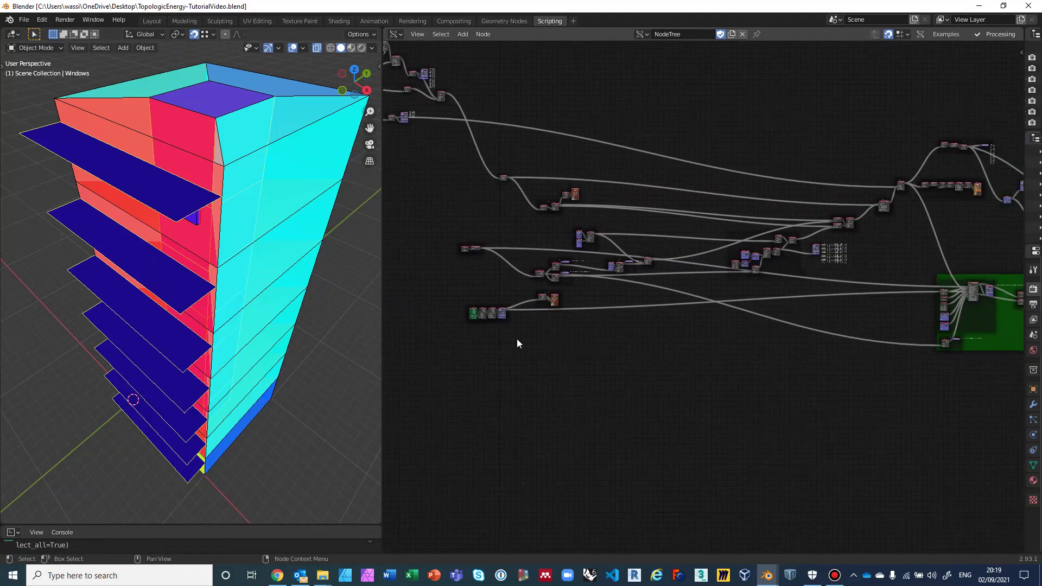
pyautogui.moveTo(517, 339); pyautogui.dragTo(555, 360, button='middle')
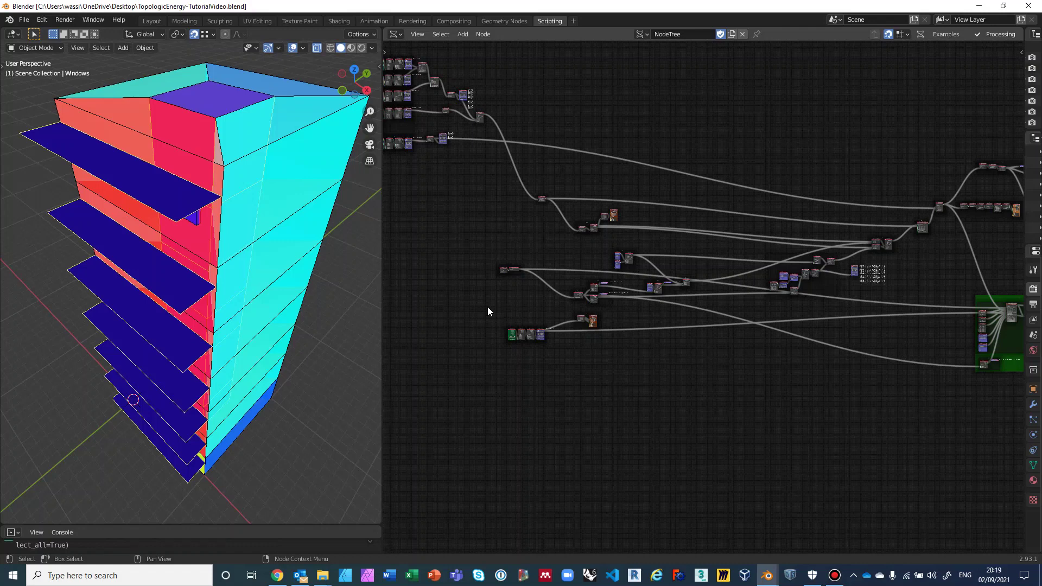
# Zoom in on the left-hand nodes and orbit the tower to view it from lower down
pyautogui.scroll(2, 487, 311)
pyautogui.moveTo(495, 302); pyautogui.dragTo(619, 294, button='middle')
pyautogui.scroll(3, 610, 324)
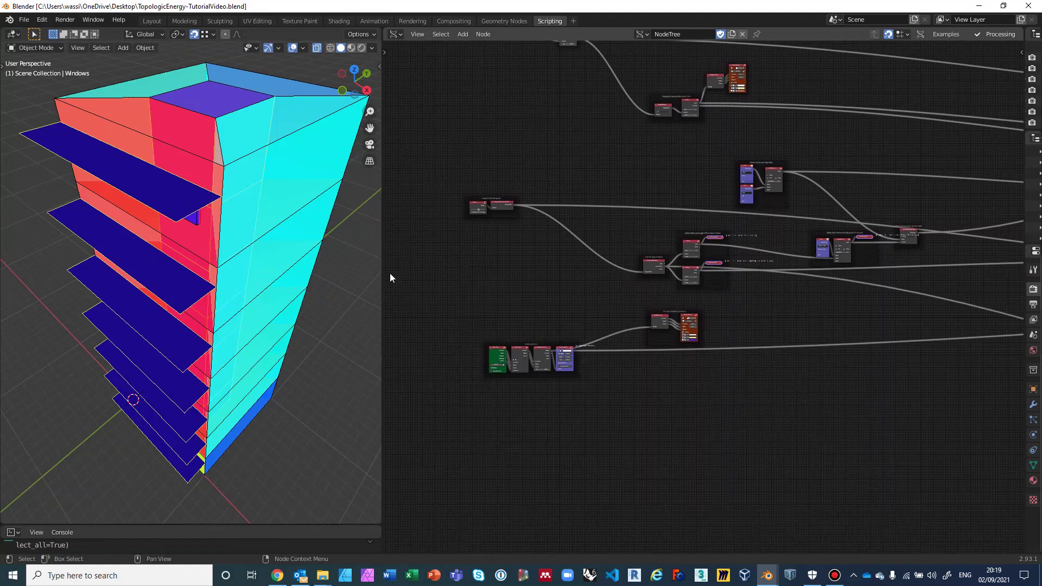
pyautogui.moveTo(255, 261)
pyautogui.mouseDown(button='middle')
pyautogui.moveTo(276, 206)
pyautogui.moveTo(251, 269)
pyautogui.mouseUp(button='middle')
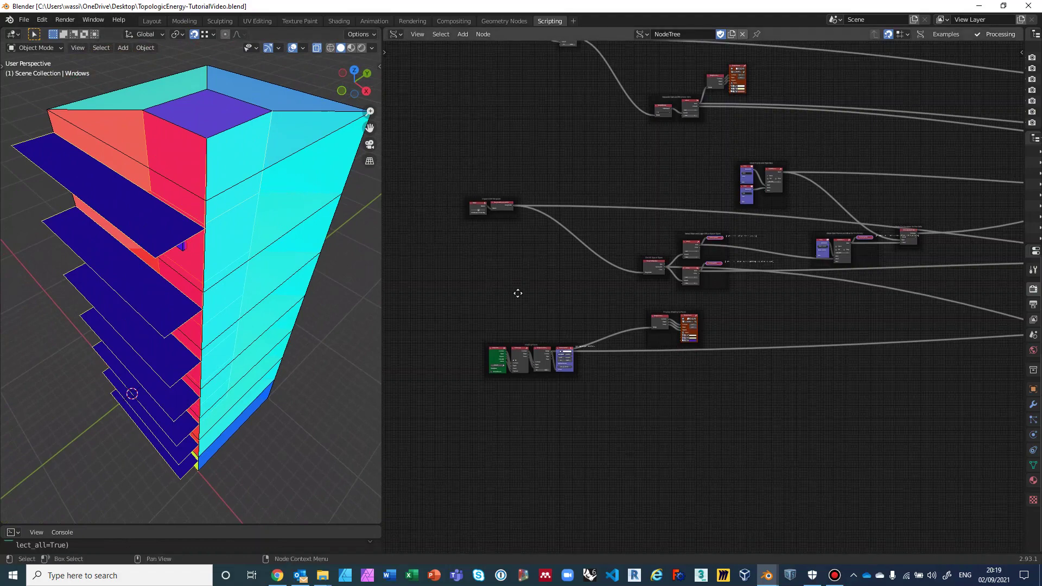
# Centre and zoom in closely on the Import OSM Template frame
pyautogui.moveTo(517, 292); pyautogui.dragTo(669, 371, button='middle')
pyautogui.scroll(4, 538, 352)
pyautogui.scroll(3, 670, 371)
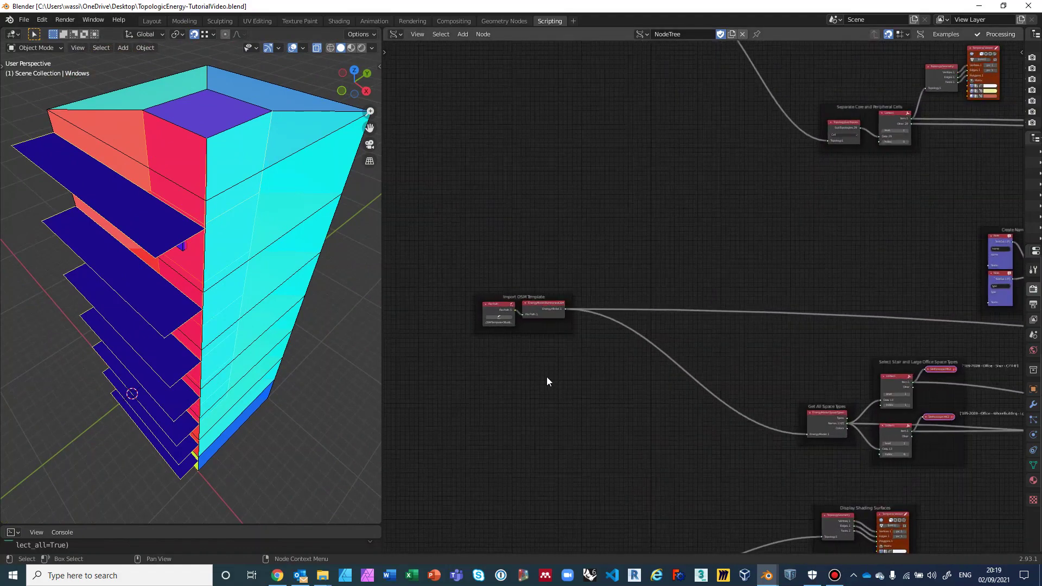
pyautogui.scroll(3, 547, 381)
pyautogui.moveTo(546, 381); pyautogui.dragTo(666, 338, button='middle')
pyautogui.scroll(2, 523, 371)
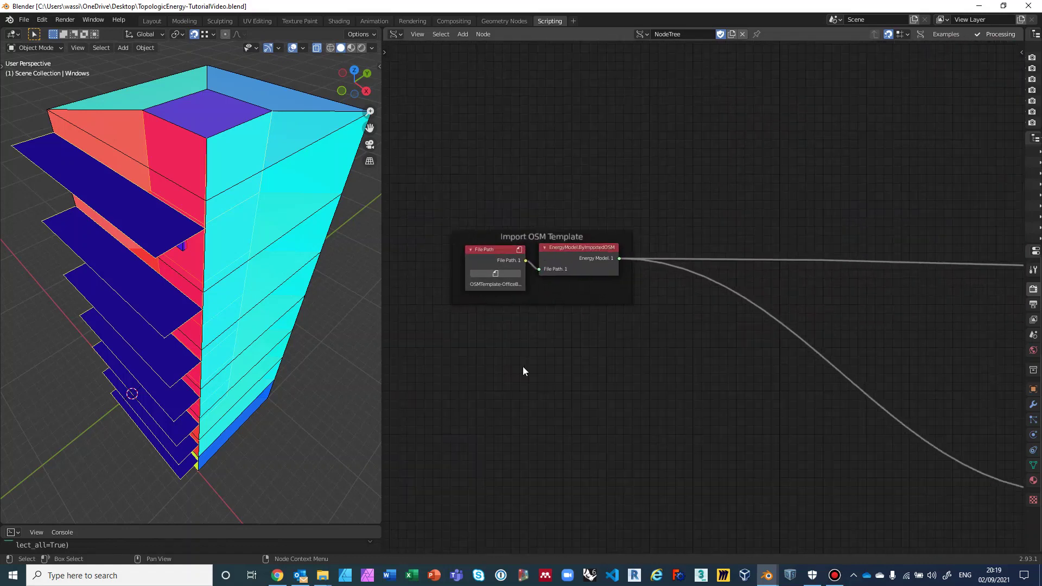
pyautogui.moveTo(522, 366); pyautogui.dragTo(664, 401, button='middle')
pyautogui.scroll(4, 617, 357)
pyautogui.scroll(1, 589, 410)
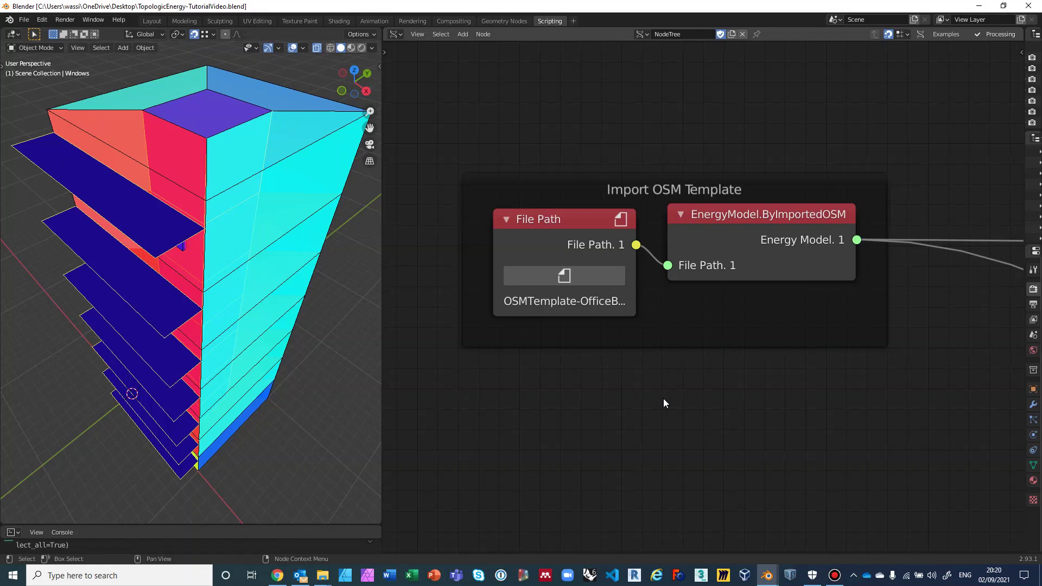
# Shift the Import OSM Template frame slightly right and down, then zoom back in on it
pyautogui.scroll(-2, 685, 402)
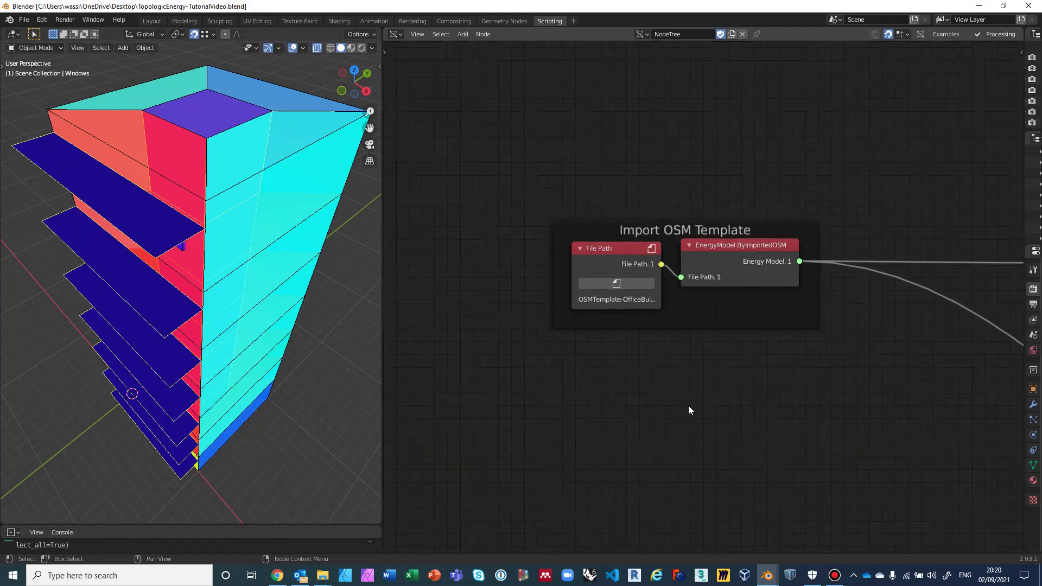
pyautogui.scroll(-1, 688, 406)
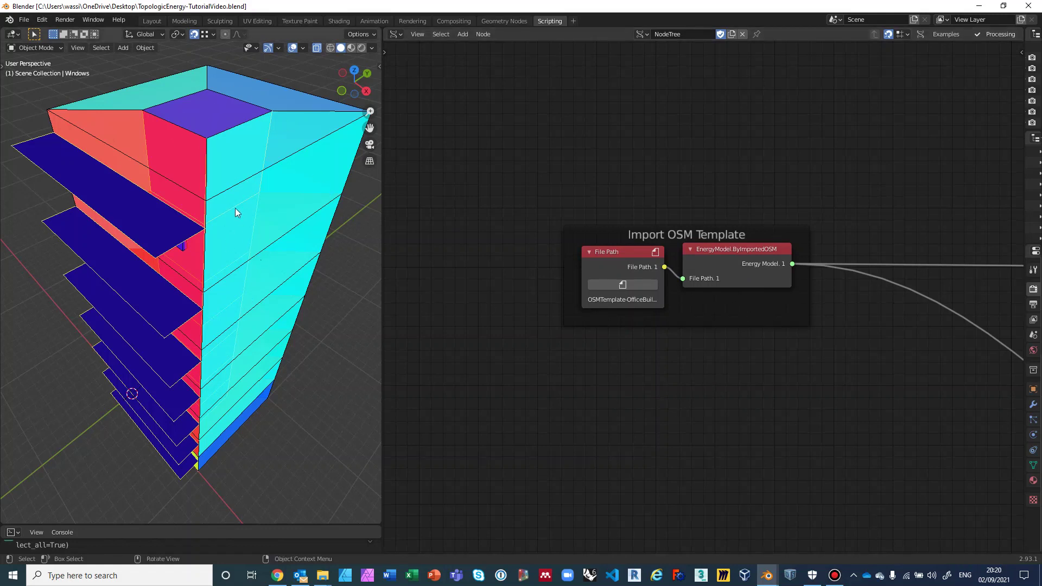
pyautogui.moveTo(806, 398); pyautogui.dragTo(549, 397, button='middle')
pyautogui.scroll(-3, 558, 389)
pyautogui.moveTo(653, 396); pyautogui.dragTo(663, 367, button='middle')
pyautogui.moveTo(523, 271); pyautogui.dragTo(650, 357)
pyautogui.scroll(3, 649, 357)
pyautogui.scroll(2, 600, 387)
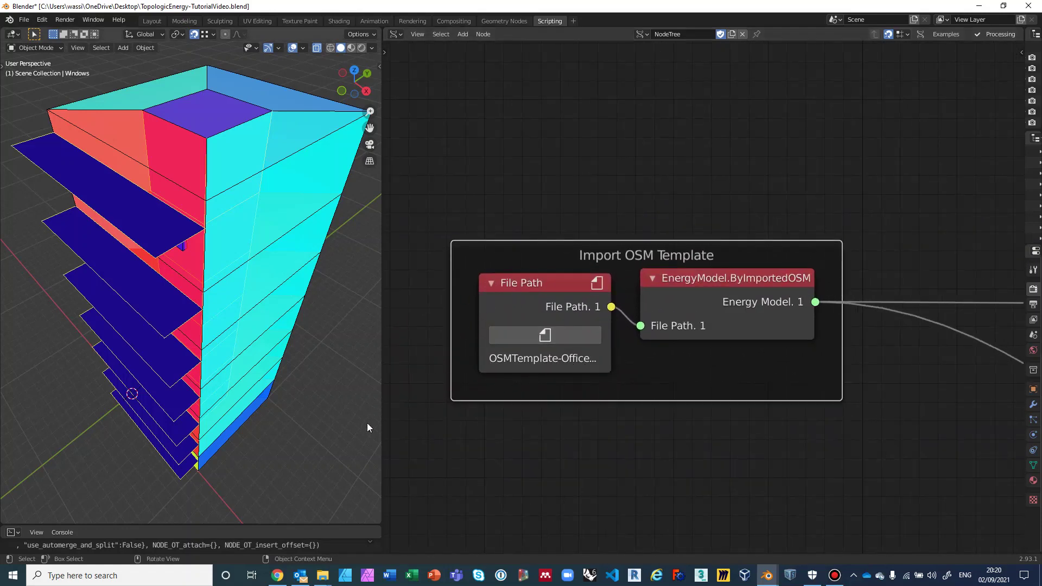
pyautogui.moveTo(789, 423); pyautogui.dragTo(678, 408, button='middle')
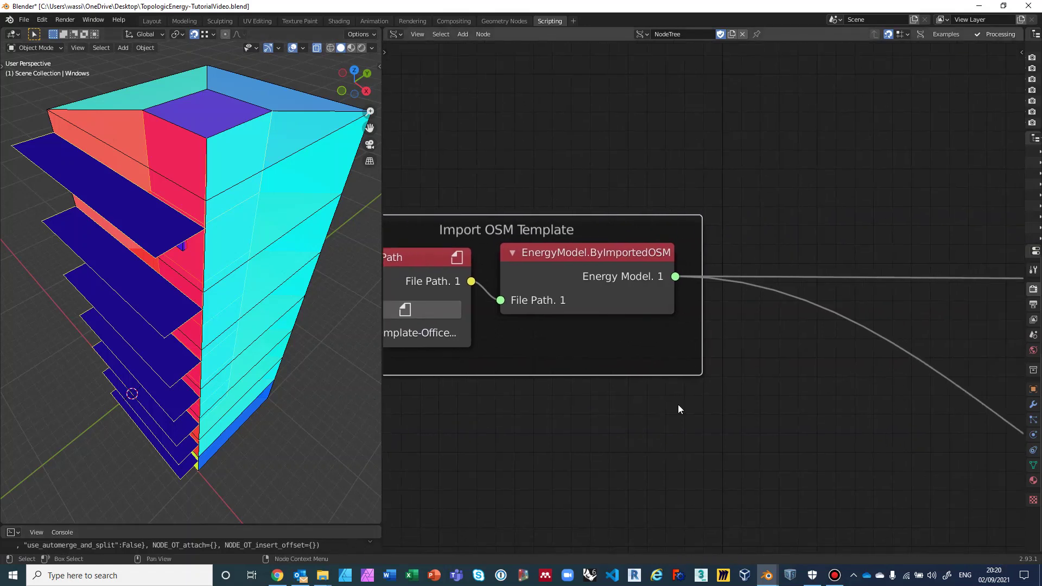
pyautogui.scroll(1, 665, 358)
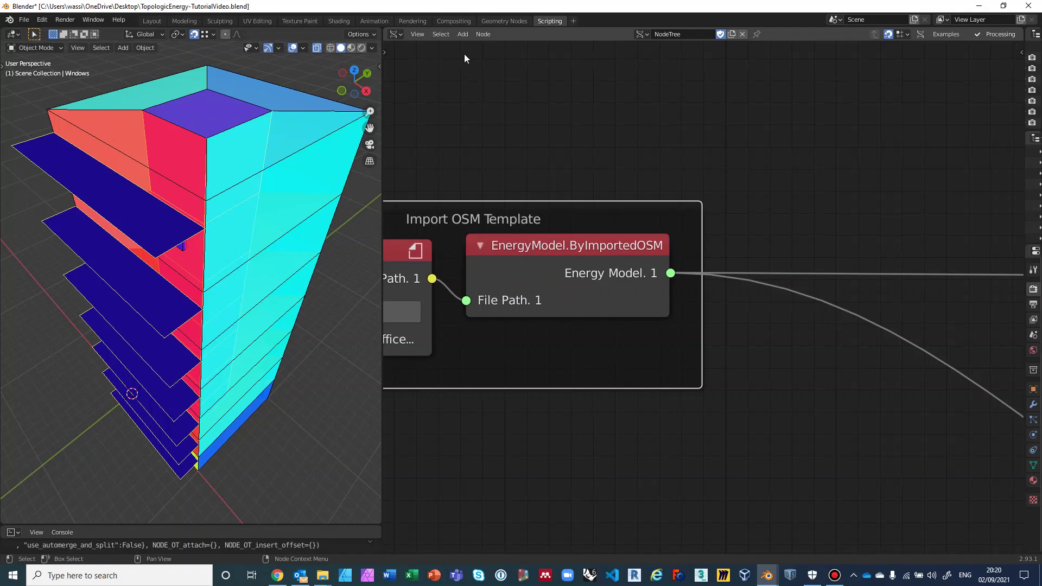
pyautogui.click(464, 34)
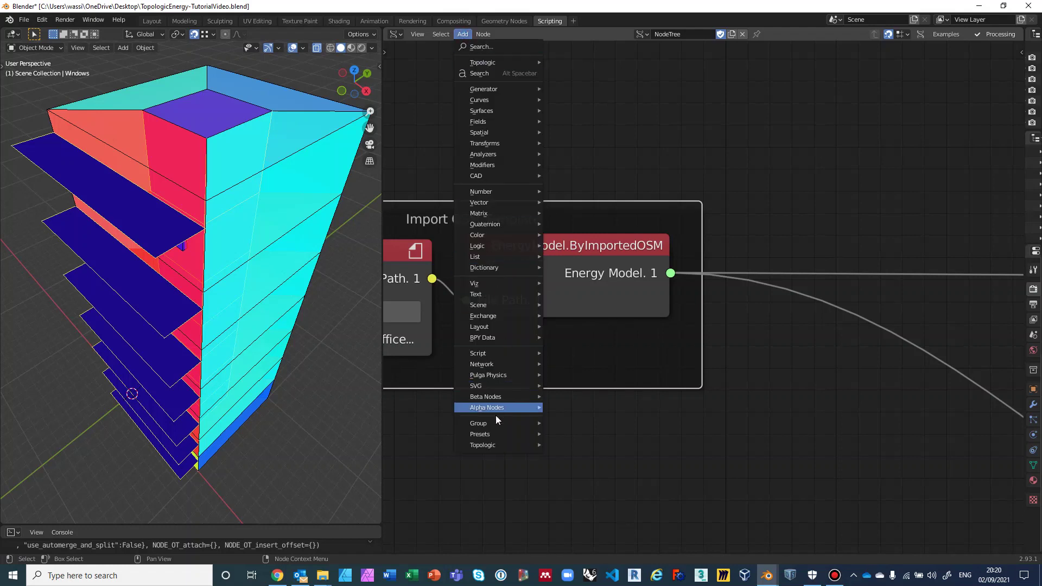
pyautogui.moveTo(490, 446)
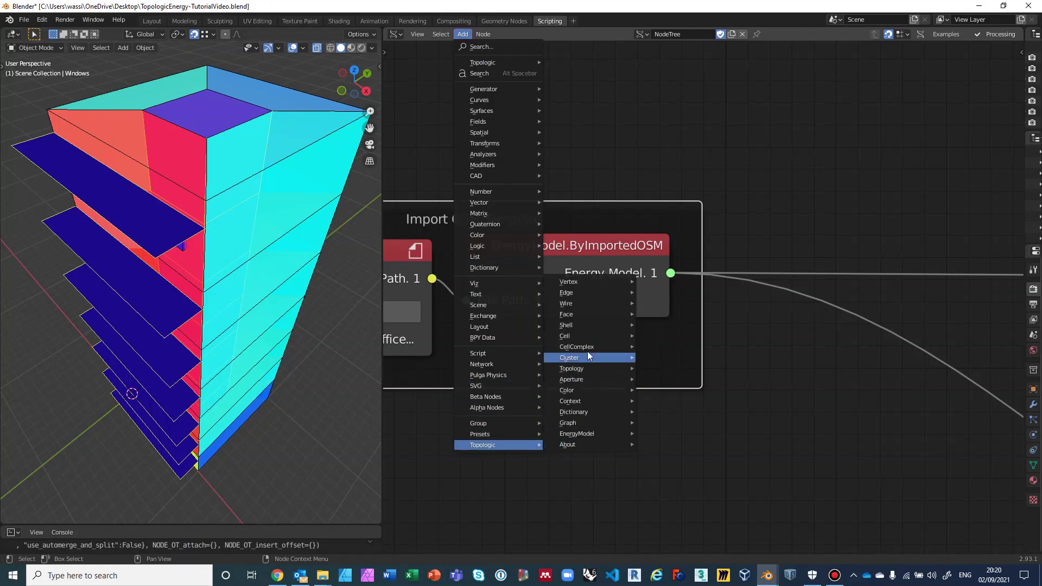
pyautogui.moveTo(577, 435)
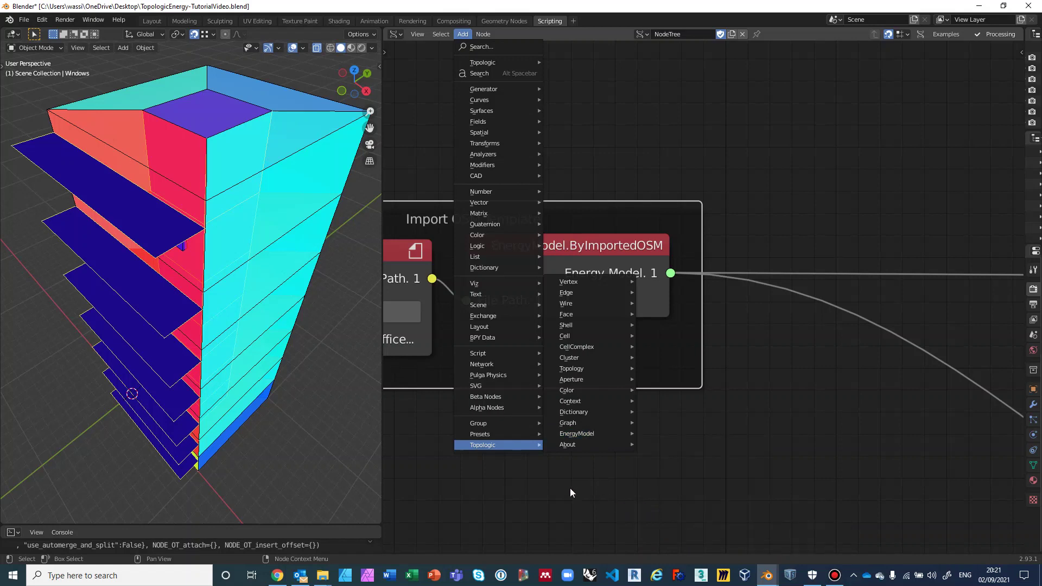
pyautogui.press('Escape')
pyautogui.press('Escape')
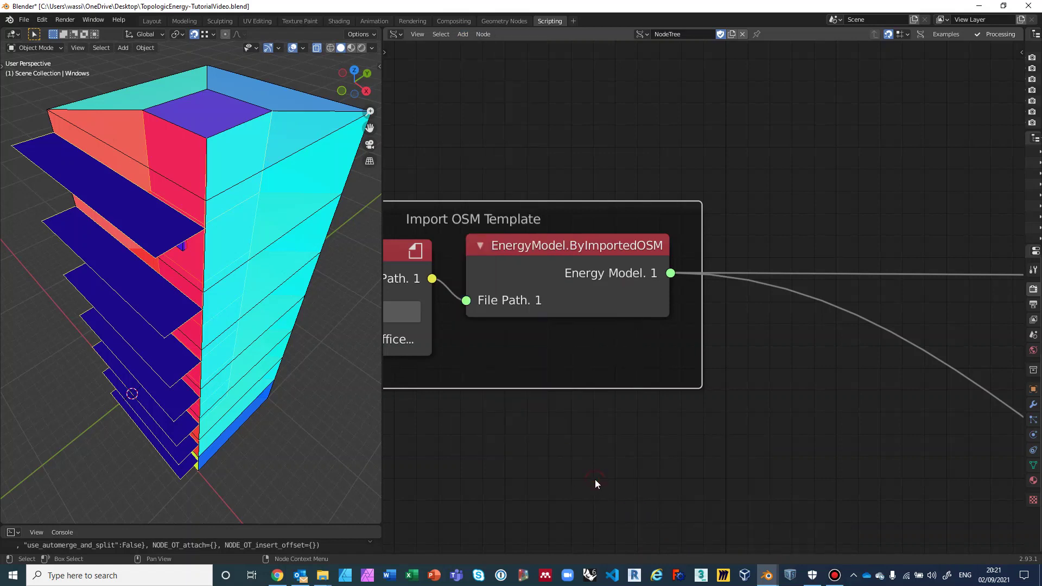
# Pan past the Import OSM Template frame and zoom in on Get All Space Types and its List Item nodes
pyautogui.scroll(-2, 592, 474)
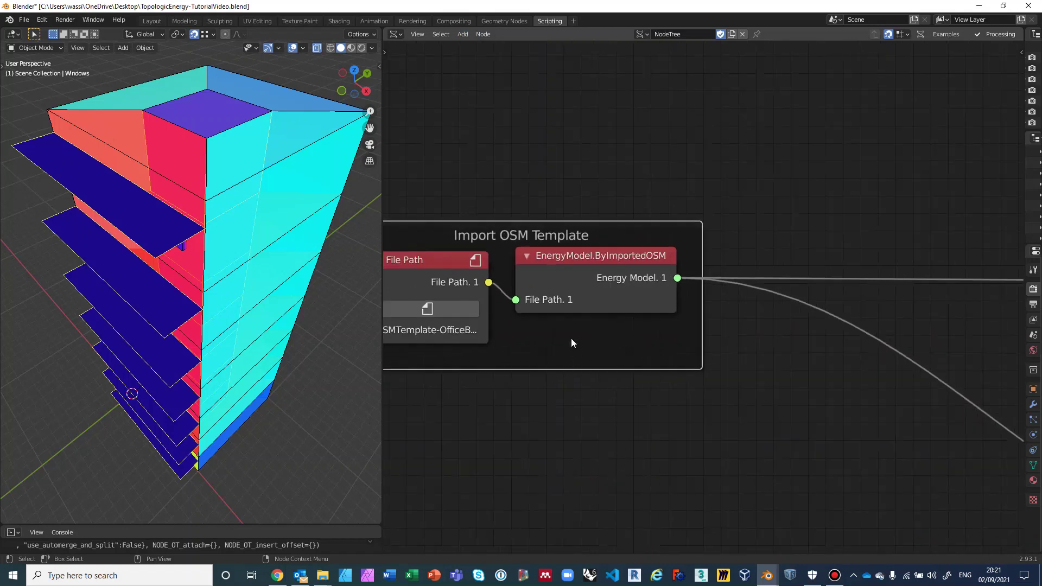
pyautogui.moveTo(530, 369); pyautogui.dragTo(579, 371, button='middle')
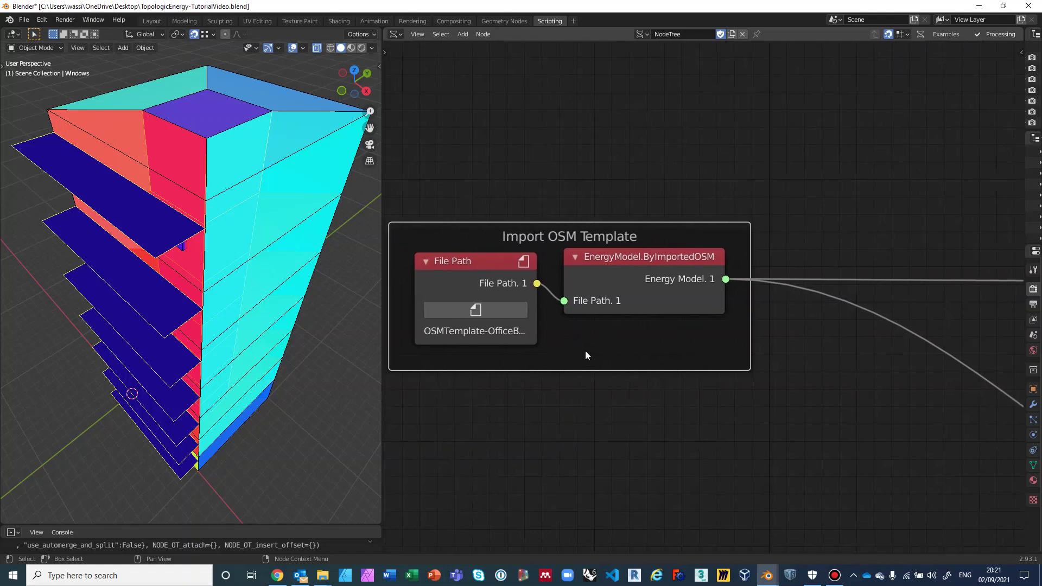
pyautogui.moveTo(741, 381); pyautogui.dragTo(604, 368, button='middle')
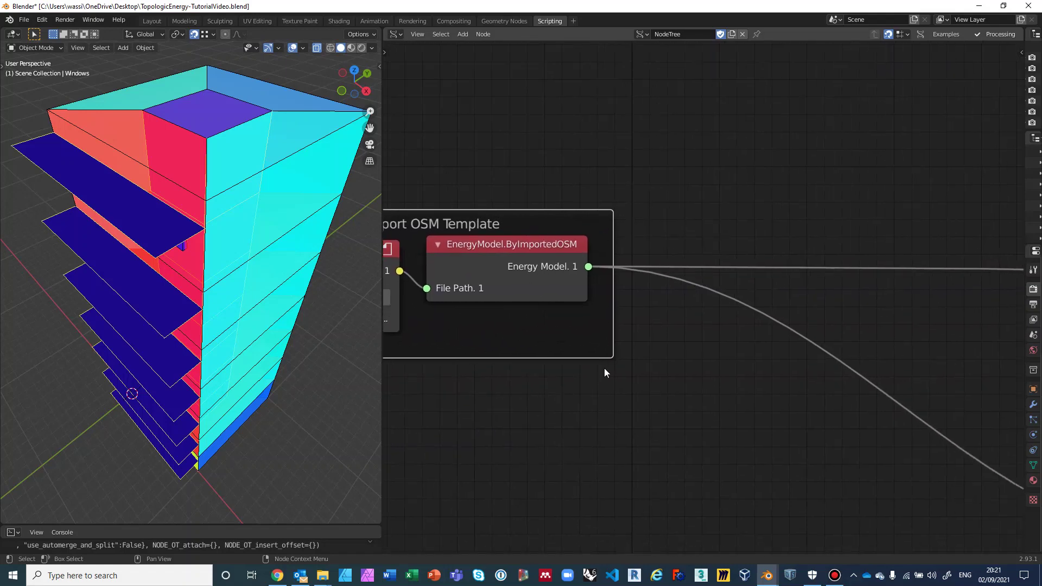
pyautogui.scroll(-4, 618, 369)
pyautogui.scroll(-2, 719, 402)
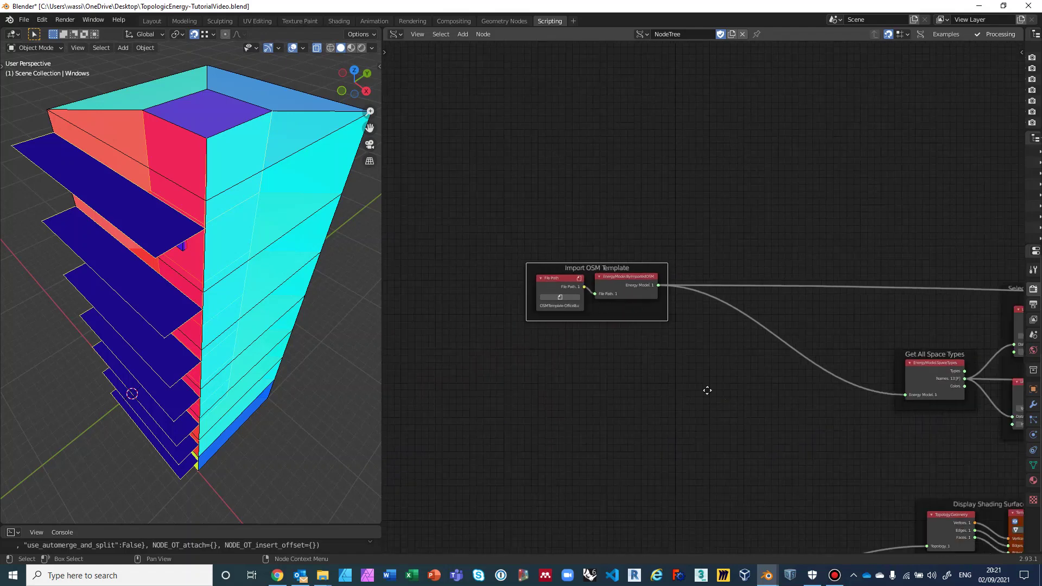
pyautogui.moveTo(708, 391); pyautogui.dragTo(467, 304, button='middle')
pyautogui.moveTo(659, 341); pyautogui.dragTo(656, 312, button='middle')
pyautogui.scroll(6, 564, 365)
pyautogui.scroll(2, 590, 331)
pyautogui.scroll(3, 591, 330)
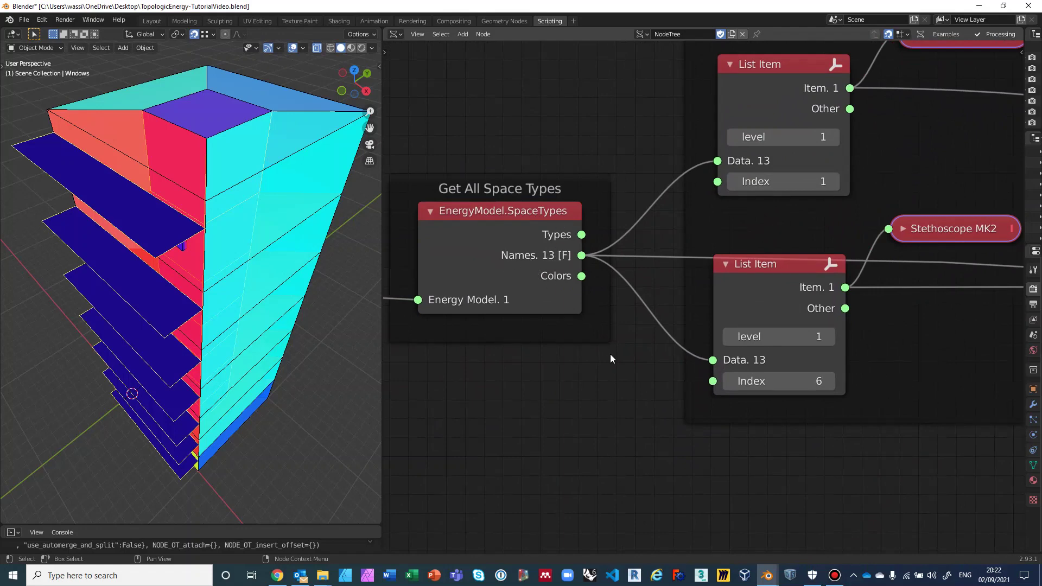
# Centre the Select Stair and Large Office Space Types frame in view
pyautogui.scroll(-2, 610, 354)
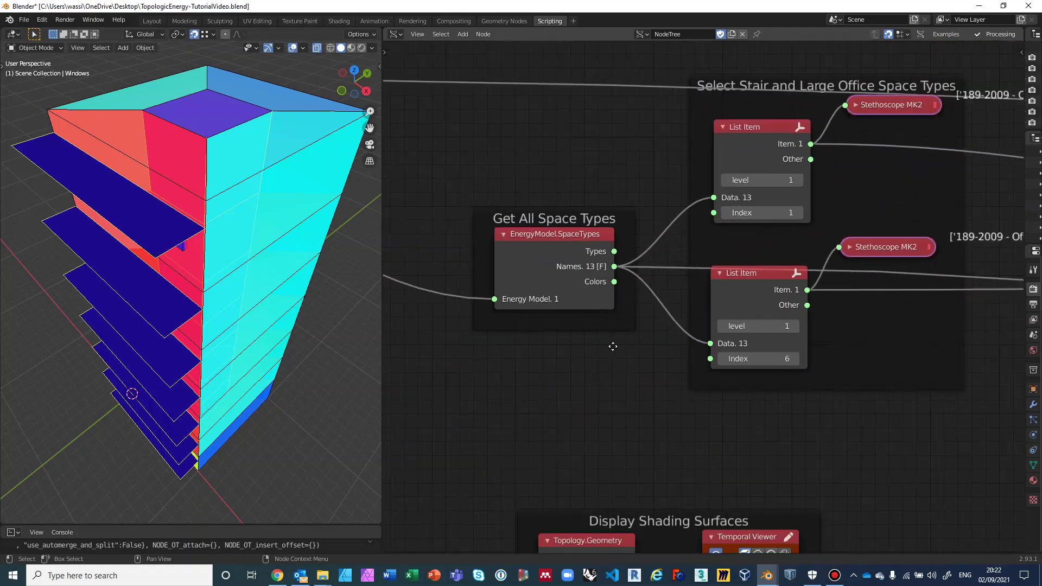
pyautogui.scroll(-2, 491, 350)
pyautogui.scroll(-1, 493, 351)
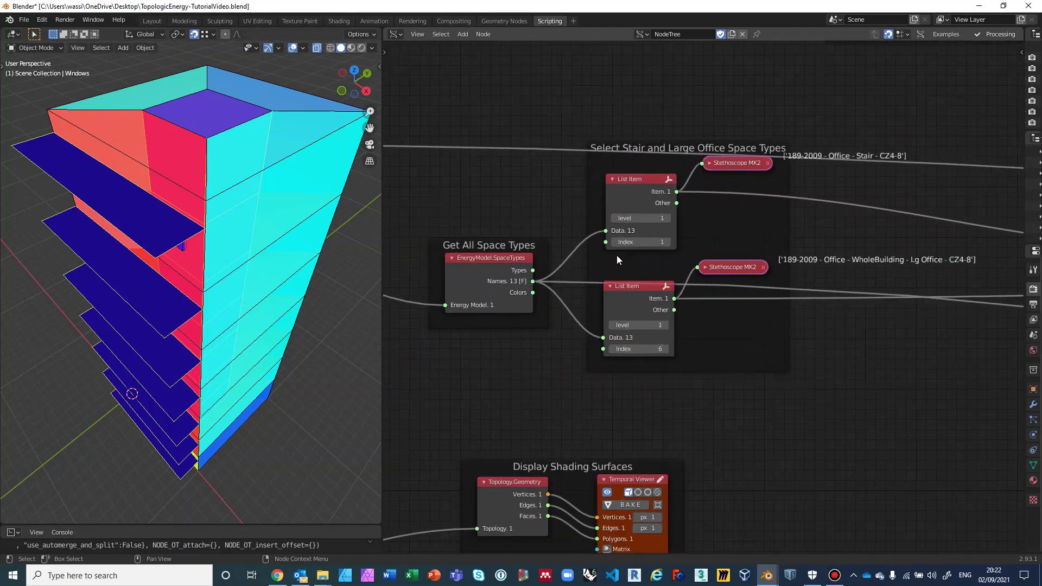
pyautogui.scroll(3, 617, 251)
pyautogui.moveTo(618, 252); pyautogui.dragTo(560, 310, button='middle')
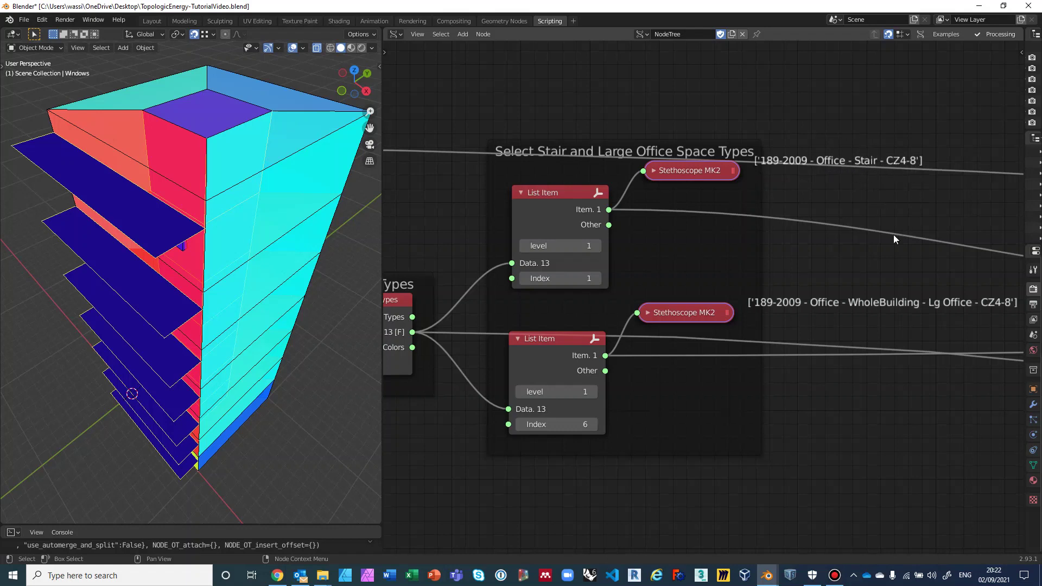
# Zoom out past the Display Shading Surfaces frame toward the key and dictionary frames
pyautogui.scroll(-2, 870, 243)
pyautogui.moveTo(856, 259); pyautogui.dragTo(857, 164, button='middle')
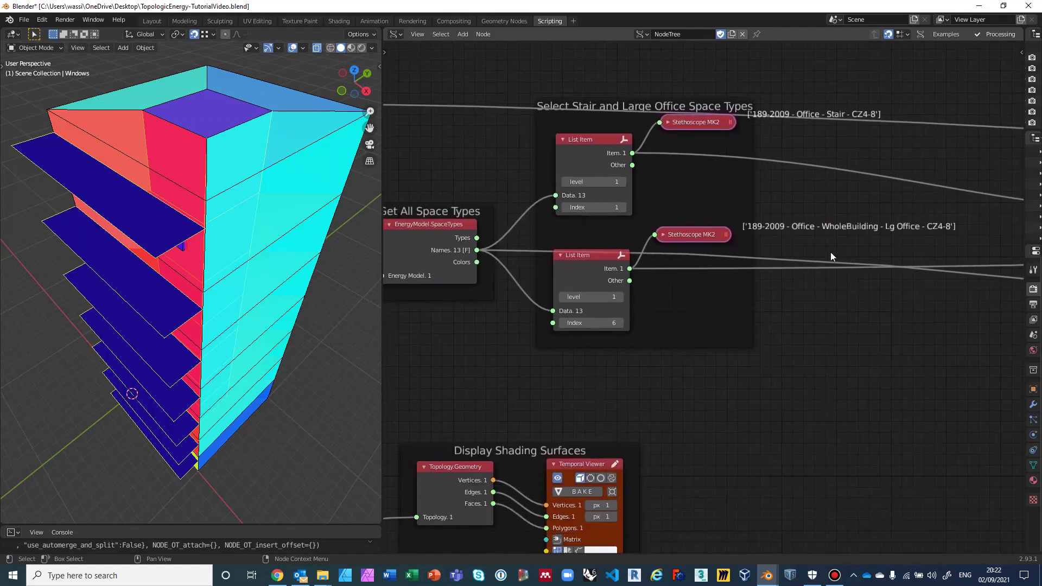
pyautogui.scroll(2, 829, 279)
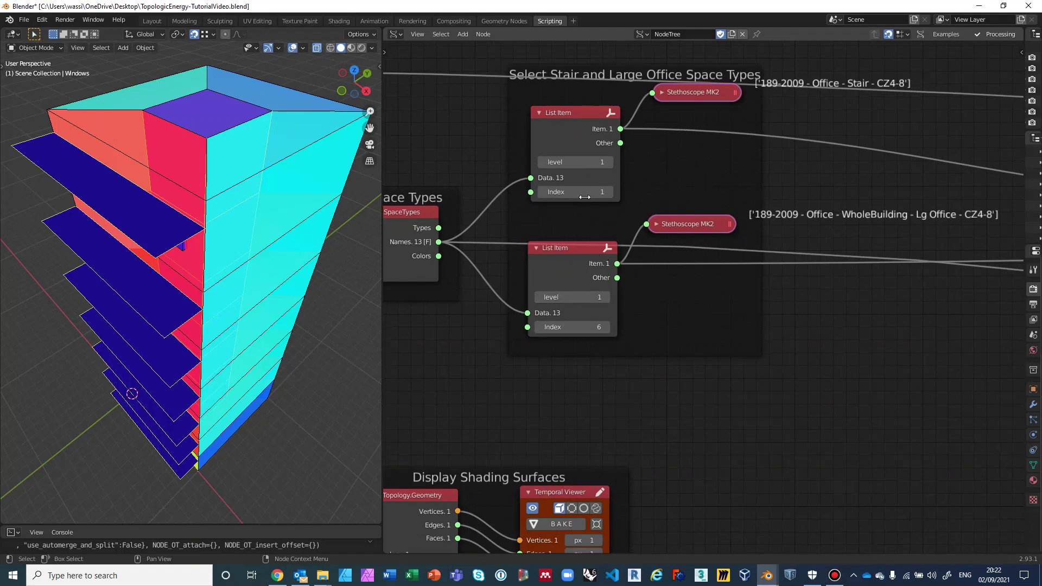
pyautogui.scroll(-2, 706, 282)
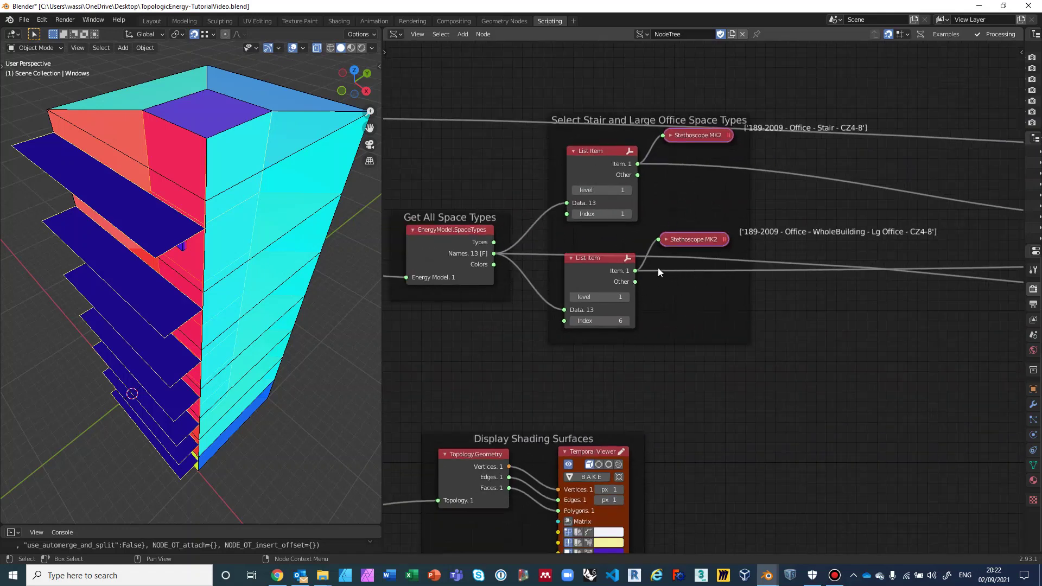
pyautogui.scroll(-3, 675, 320)
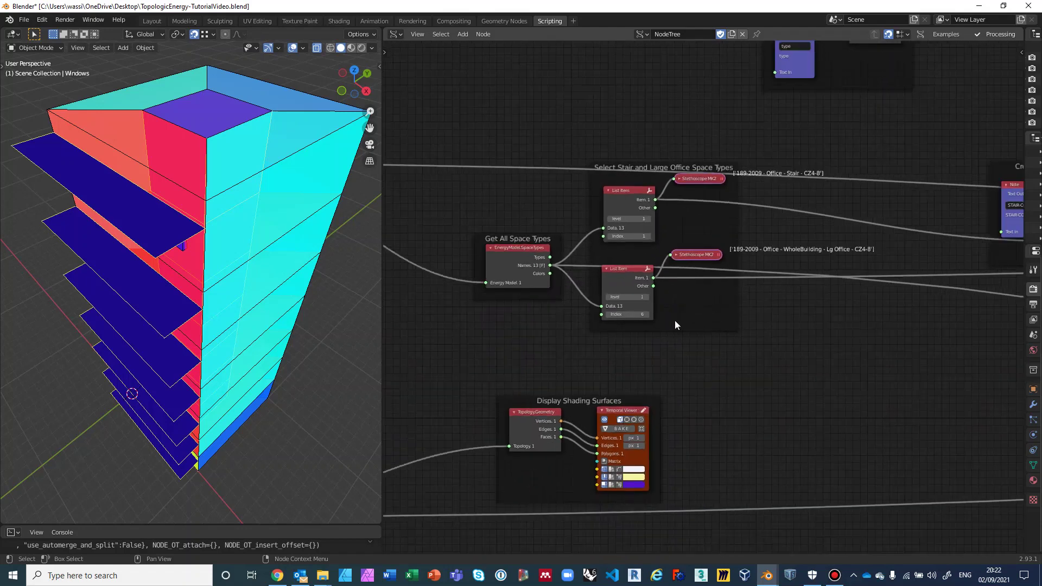
pyautogui.moveTo(786, 194); pyautogui.dragTo(551, 333, button='middle')
# Zoom in on the 'name' and 'type' notes joined in the Create Name and Type Keys frame
pyautogui.scroll(1, 671, 318)
pyautogui.scroll(2, 551, 333)
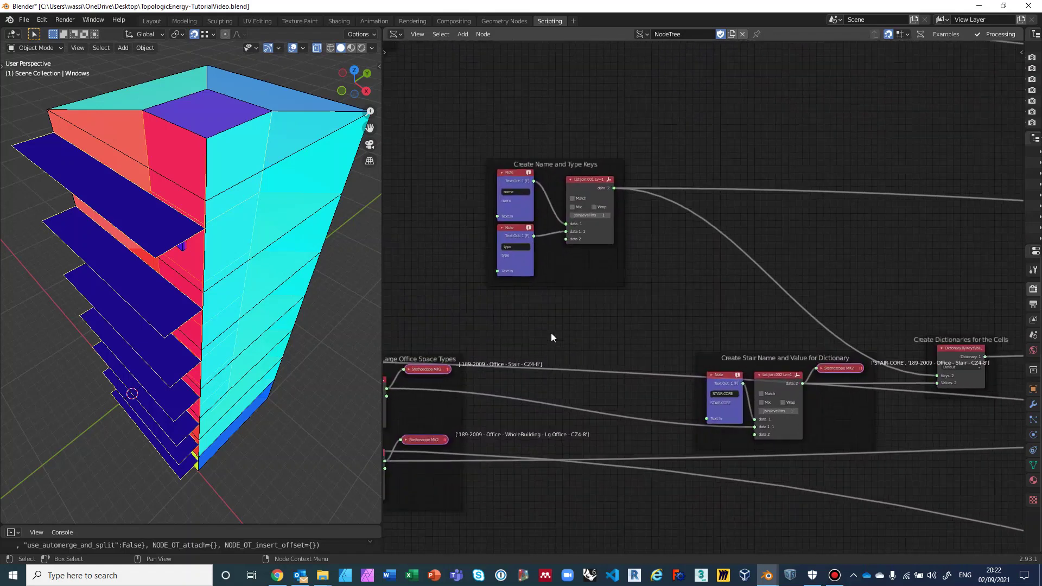
pyautogui.moveTo(467, 297); pyautogui.dragTo(535, 336, button='middle')
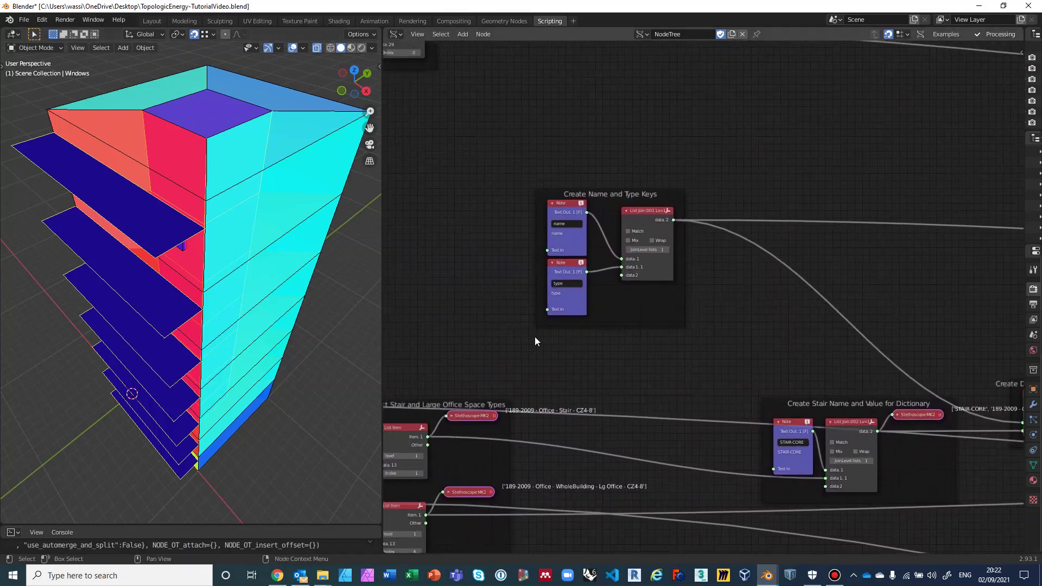
pyautogui.scroll(2, 503, 289)
pyautogui.moveTo(451, 251); pyautogui.dragTo(554, 291, button='middle')
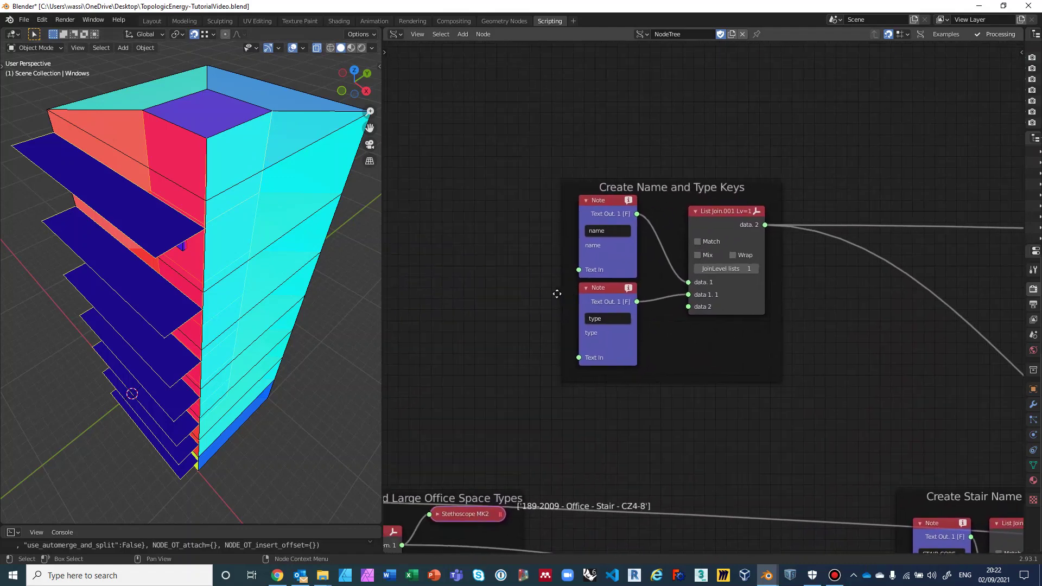
pyautogui.scroll(2, 517, 269)
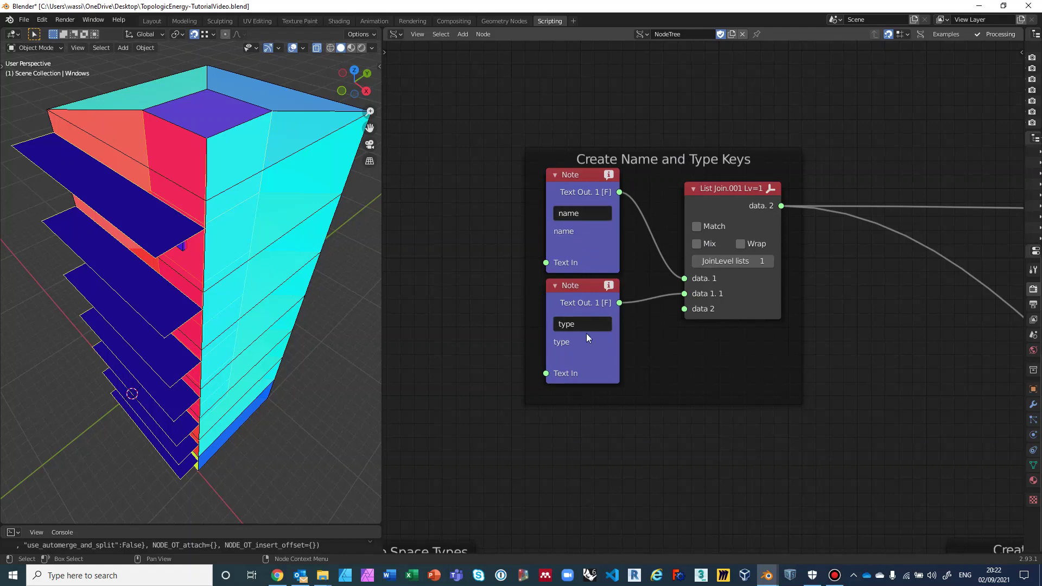
# Zoom out and pan down toward the stair dictionary frame
pyautogui.scroll(-2, 818, 360)
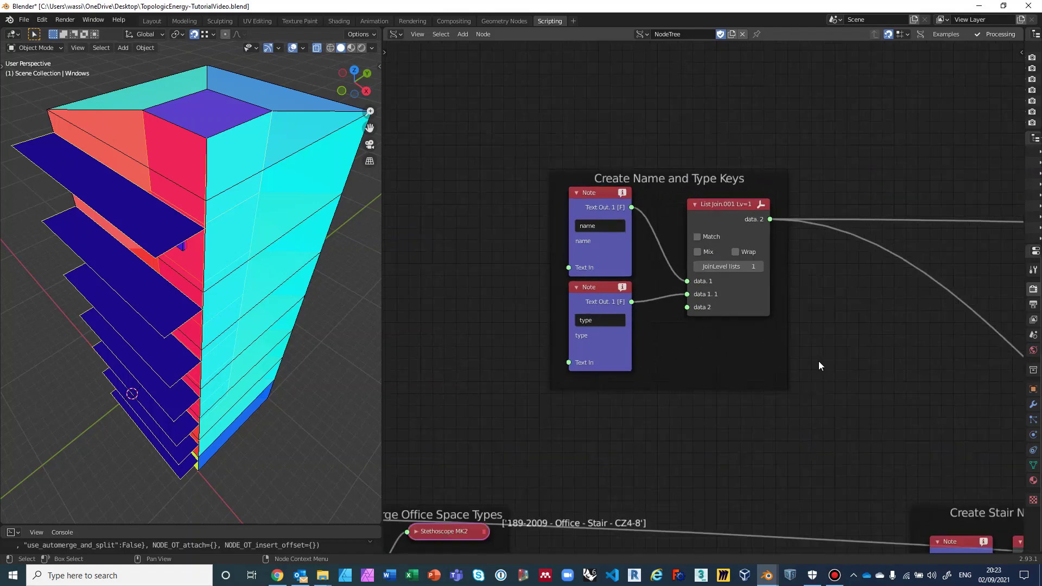
pyautogui.moveTo(858, 363); pyautogui.dragTo(601, 301, button='middle')
pyautogui.scroll(-2, 658, 305)
# Centre the Create Stair Name and Value for Dictionary frame and zoom in
pyautogui.scroll(-2, 603, 302)
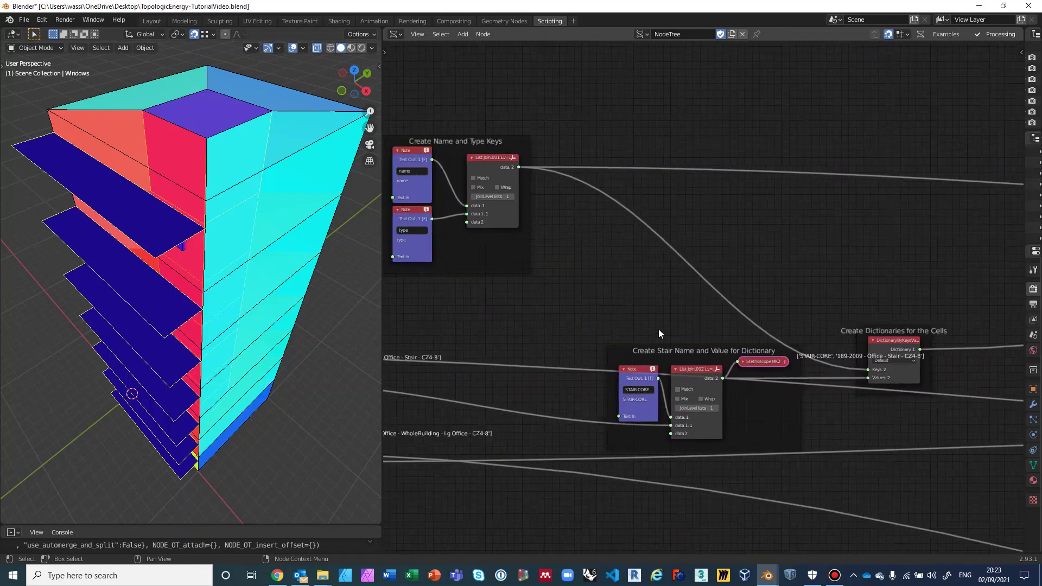
pyautogui.moveTo(666, 330); pyautogui.dragTo(590, 180, button='middle')
pyautogui.scroll(3, 694, 304)
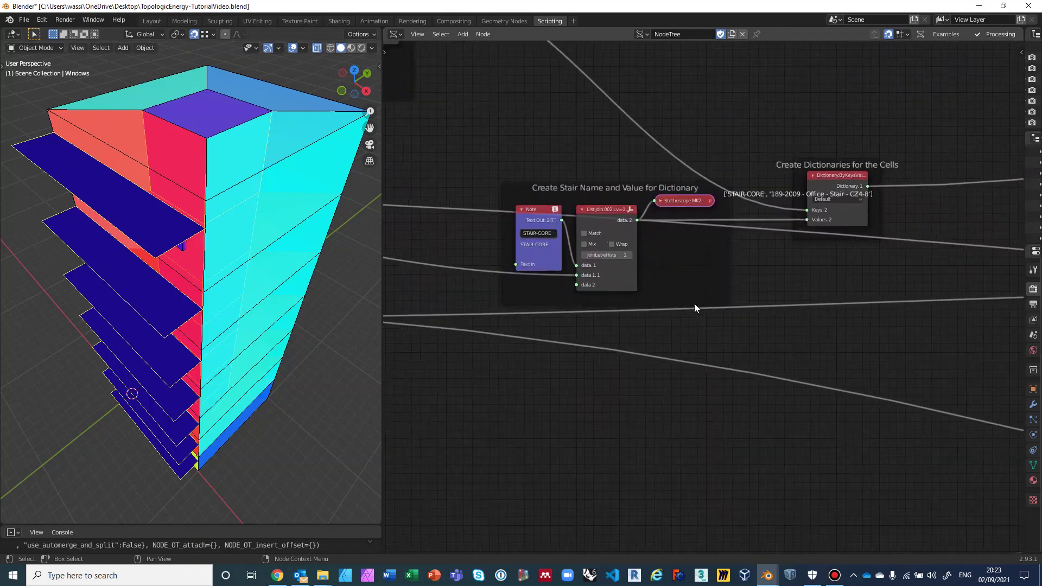
pyautogui.moveTo(695, 311); pyautogui.dragTo(782, 327, button='middle')
pyautogui.scroll(3, 783, 327)
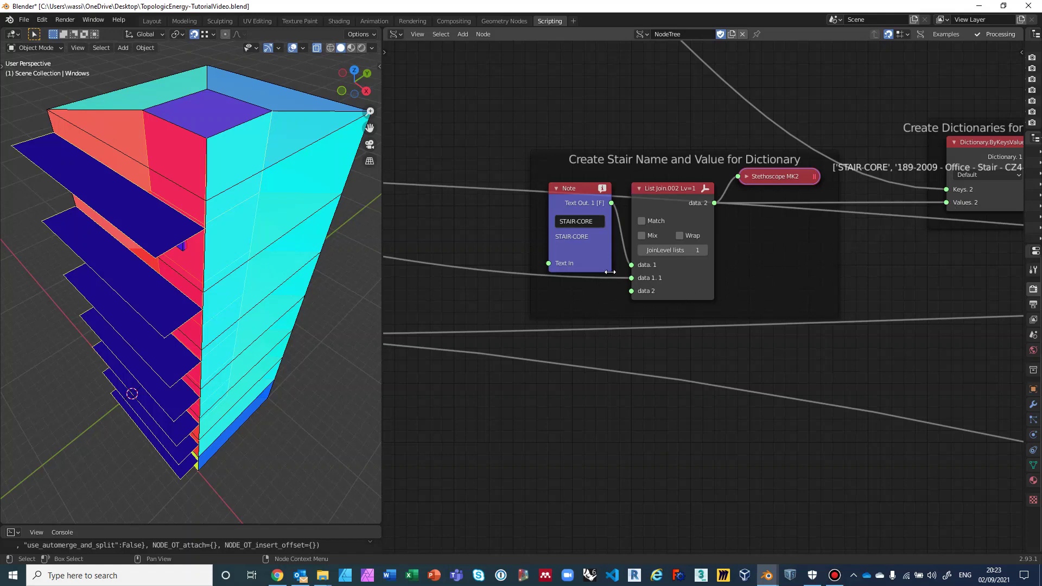
# Pull back and pan left to show the space-type List Item nodes
pyautogui.moveTo(558, 326); pyautogui.dragTo(698, 317, button='middle')
pyautogui.scroll(-2, 656, 326)
pyautogui.scroll(-3, 656, 326)
pyautogui.moveTo(527, 307); pyautogui.dragTo(667, 314, button='middle')
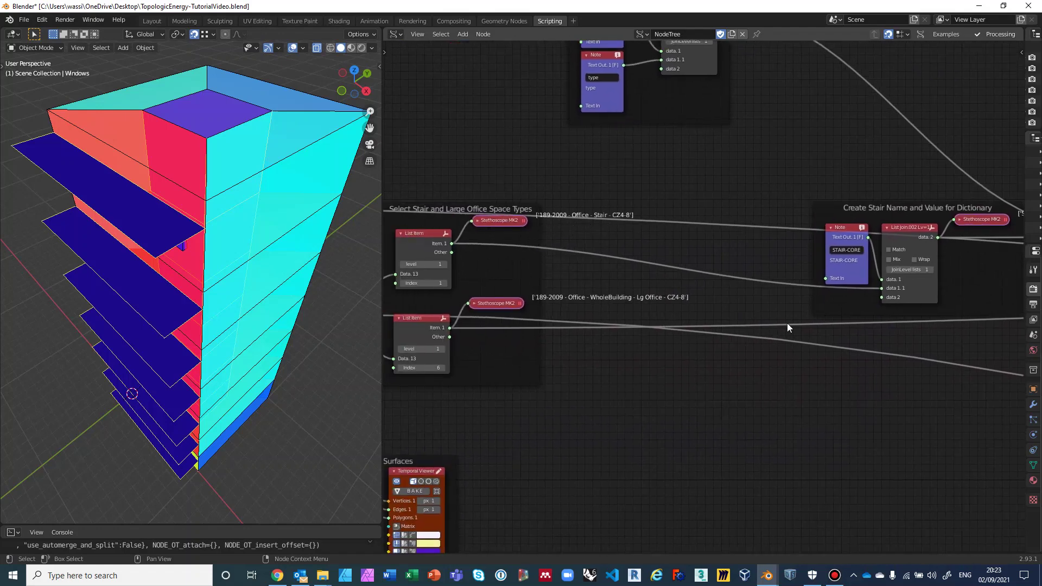
pyautogui.keyDown('ctrl'); pyautogui.hscroll(2, 795, 288); pyautogui.keyUp('ctrl')
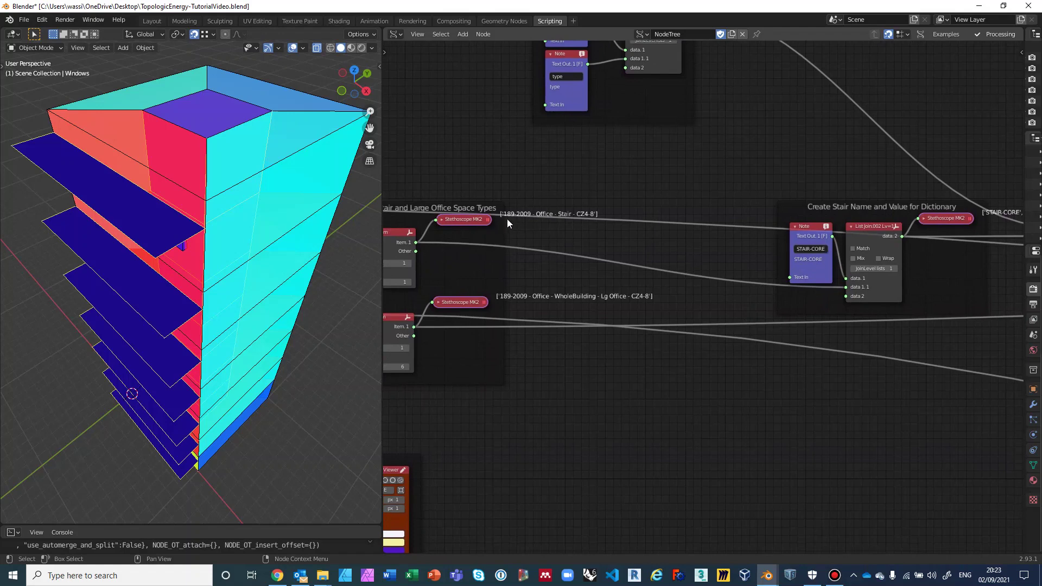
pyautogui.scroll(2, 506, 218)
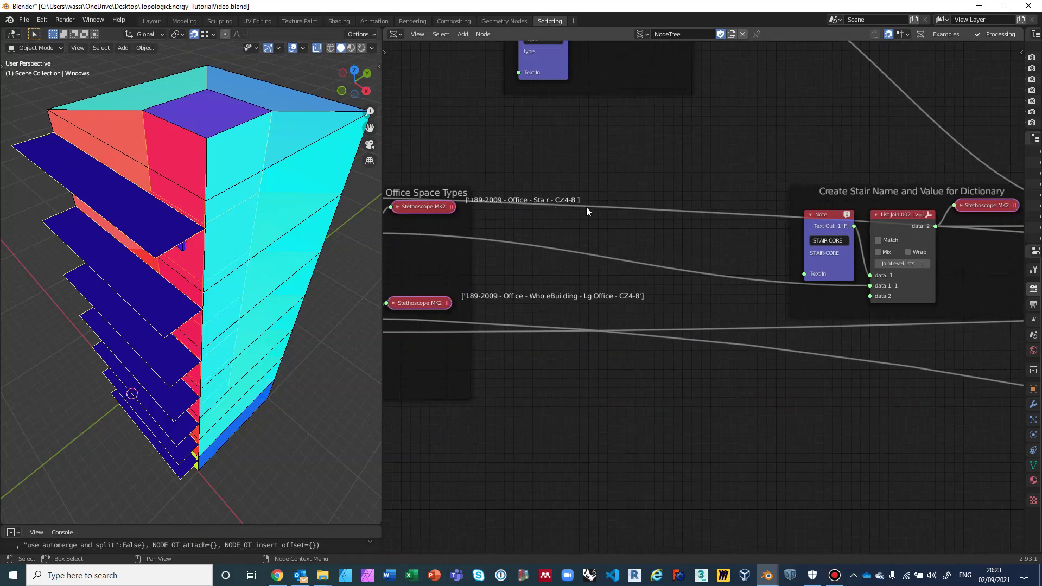
# Return to the stair frame and bring Create Dictionaries for the Cells into view
pyautogui.moveTo(716, 282); pyautogui.dragTo(568, 263, button='middle')
pyautogui.scroll(1, 697, 298)
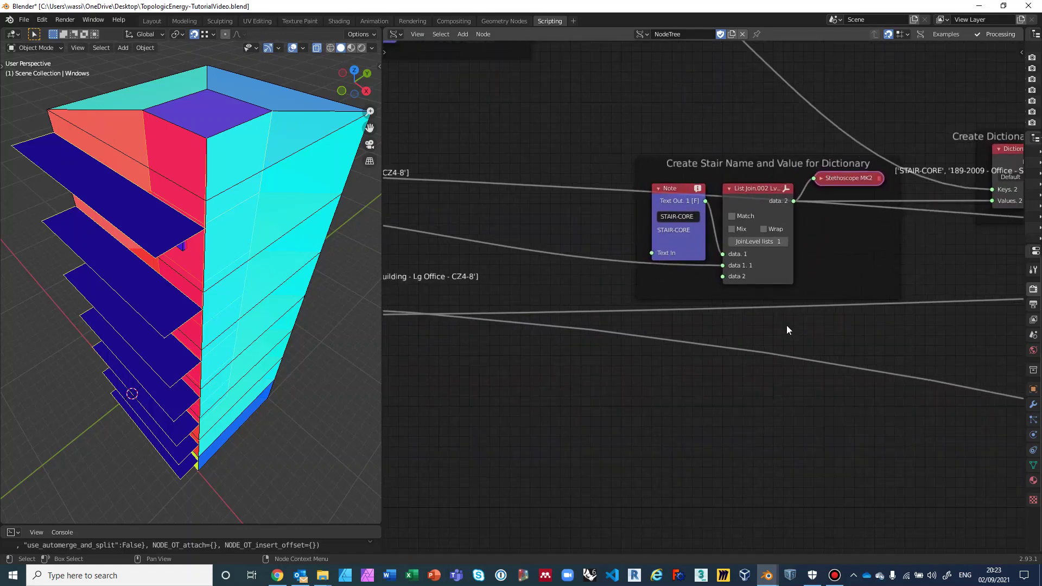
pyautogui.scroll(1, 786, 325)
pyautogui.moveTo(786, 325); pyautogui.dragTo(515, 348, button='middle')
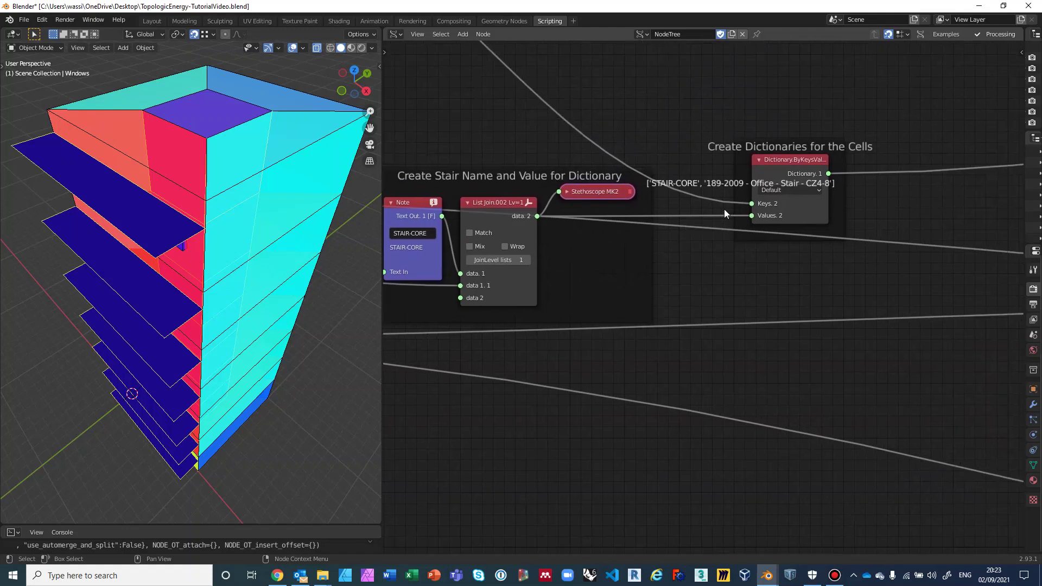
# Move the stair Stethoscope MK2 readout below its List Join node
pyautogui.scroll(1, 724, 209)
pyautogui.moveTo(607, 172); pyautogui.dragTo(580, 284)
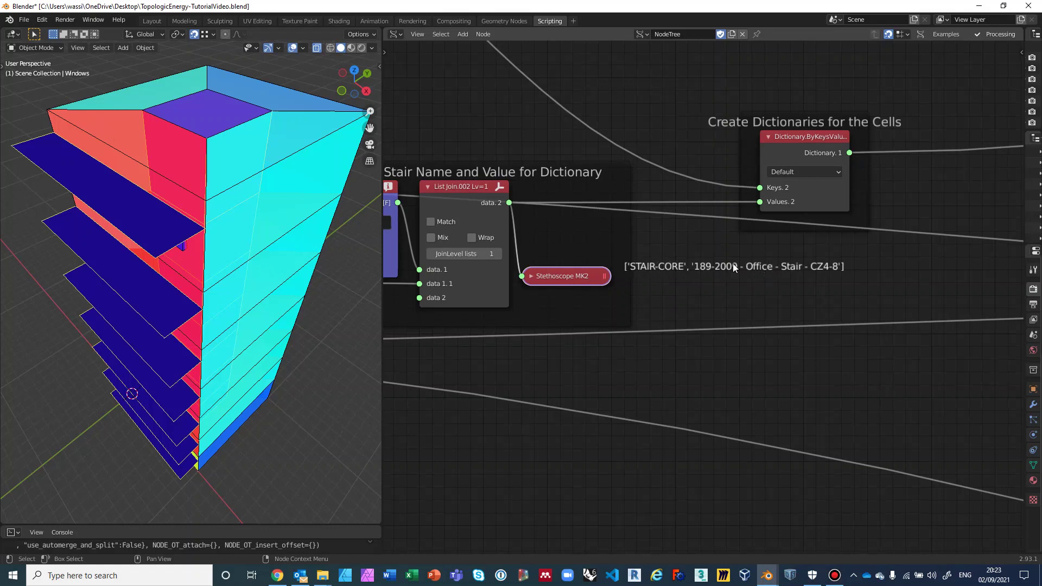
pyautogui.moveTo(635, 182); pyautogui.dragTo(687, 288, button='middle')
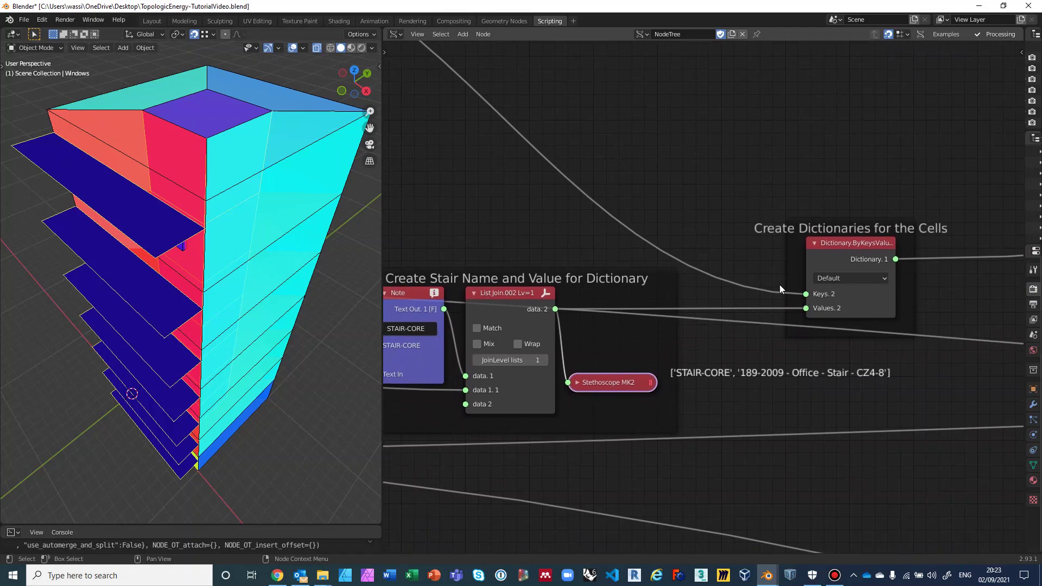
# Widen the Dictionary.ByKeysValues node so its full title is visible
pyautogui.scroll(-4, 608, 191)
pyautogui.moveTo(516, 160); pyautogui.dragTo(713, 247, button='middle')
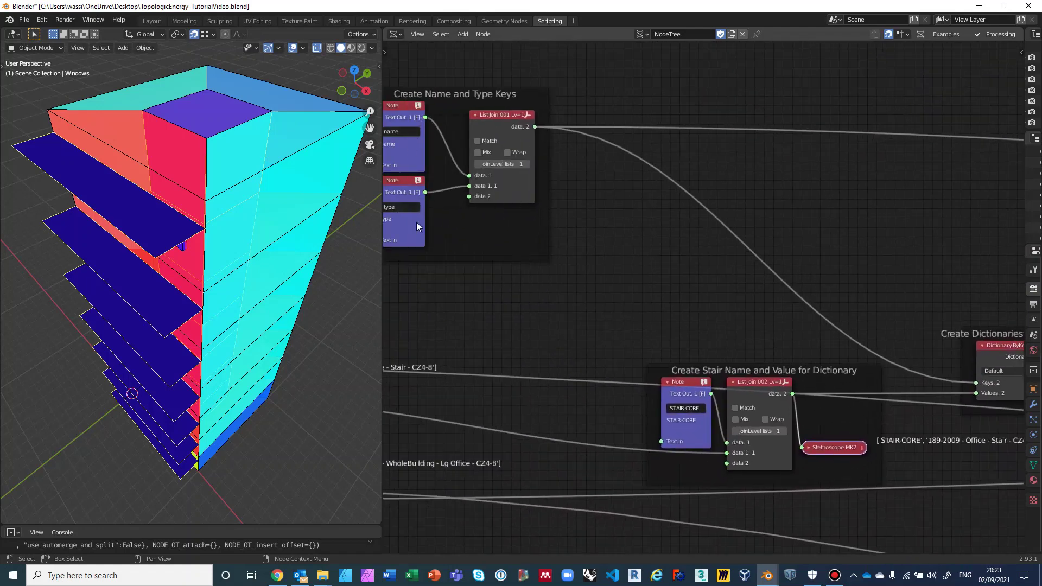
pyautogui.moveTo(676, 243); pyautogui.dragTo(462, 142, button='middle')
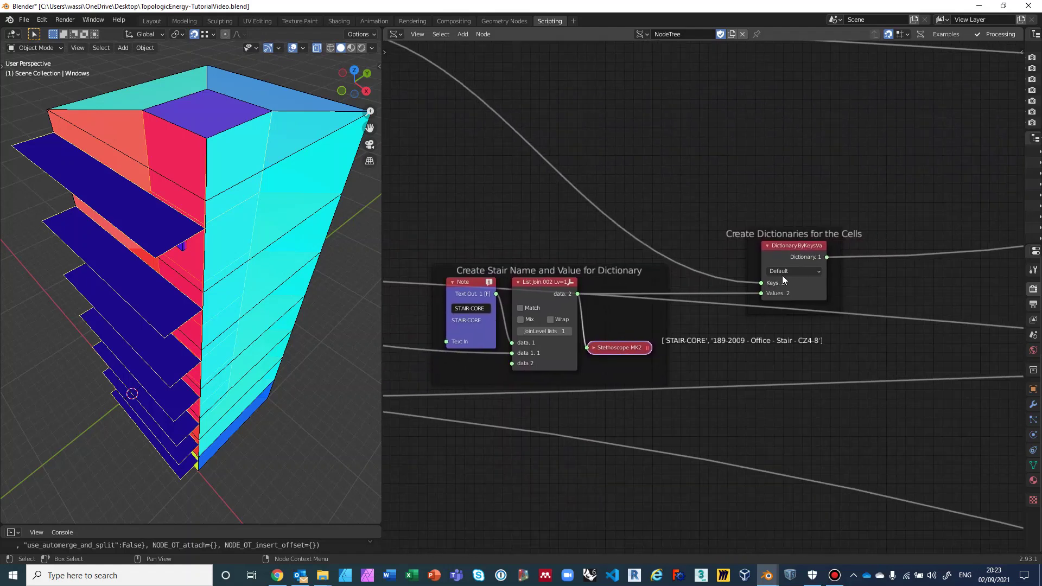
pyautogui.moveTo(825, 331); pyautogui.dragTo(694, 328, button='middle')
pyautogui.scroll(3, 708, 297)
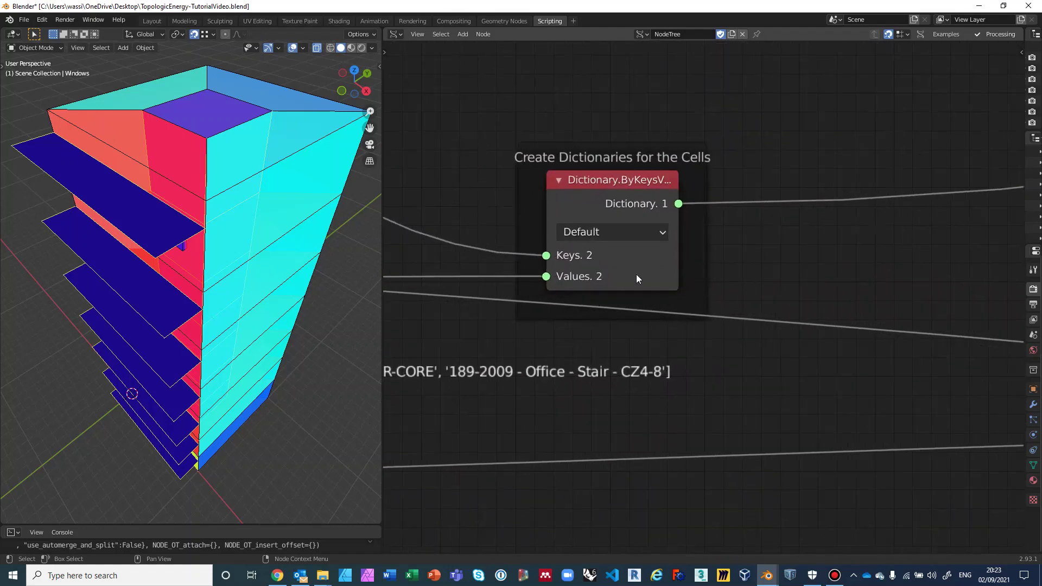
pyautogui.moveTo(678, 267); pyautogui.dragTo(737, 268)
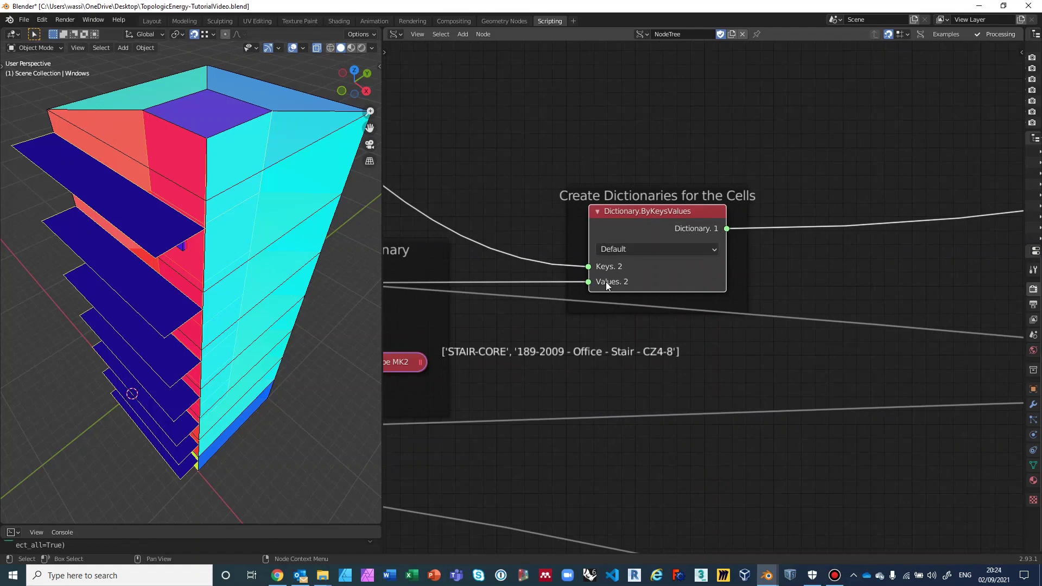
pyautogui.scroll(-3, 802, 294)
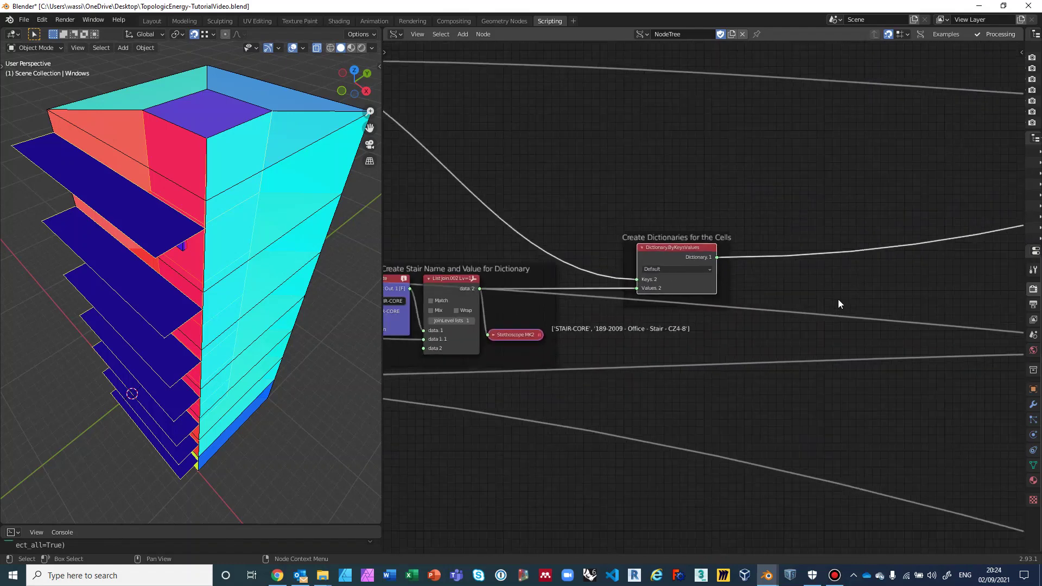
pyautogui.scroll(-3, 837, 300)
pyautogui.moveTo(824, 300); pyautogui.dragTo(415, 358, button='middle')
pyautogui.scroll(-4, 670, 282)
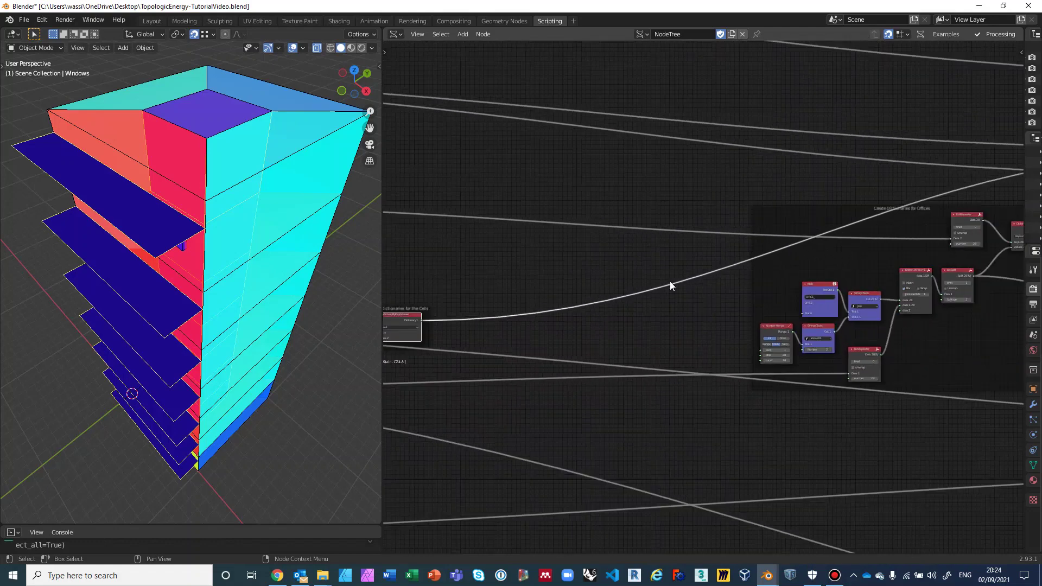
pyautogui.moveTo(709, 212); pyautogui.dragTo(400, 272, button='middle')
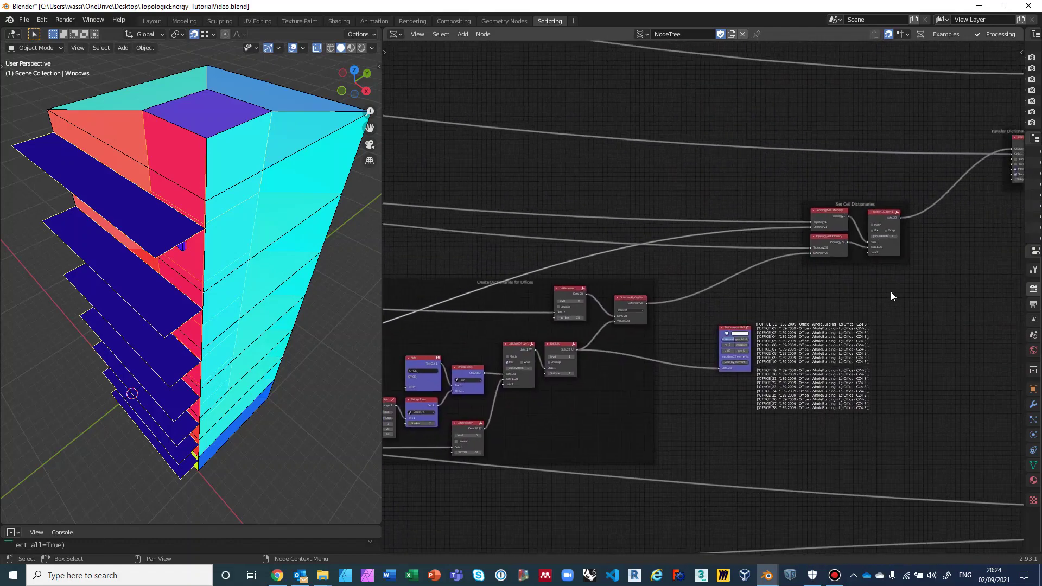
pyautogui.scroll(4, 893, 274)
pyautogui.moveTo(893, 273); pyautogui.dragTo(663, 294, button='middle')
pyautogui.scroll(4, 692, 287)
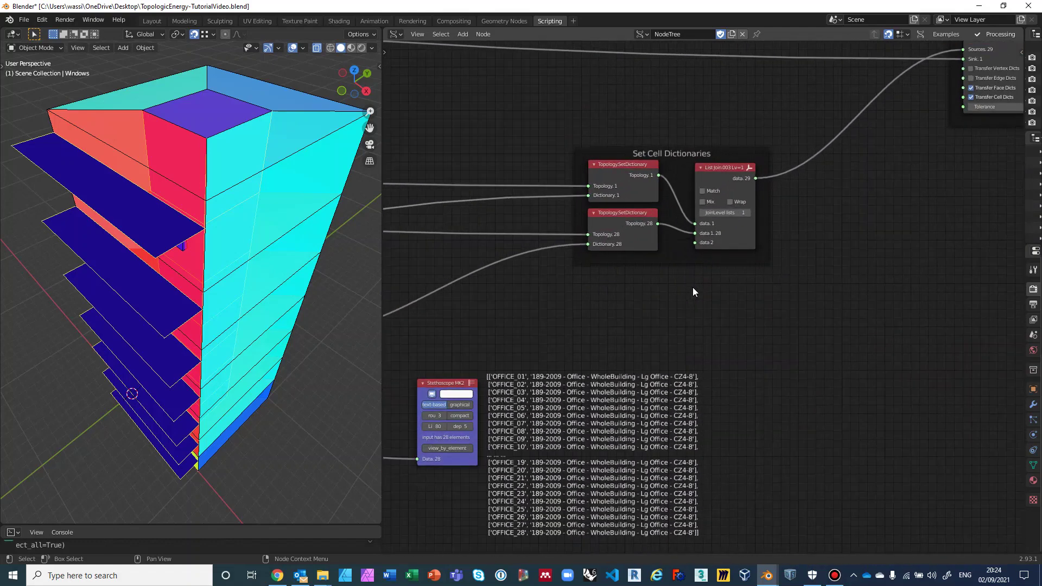
pyautogui.scroll(2, 692, 291)
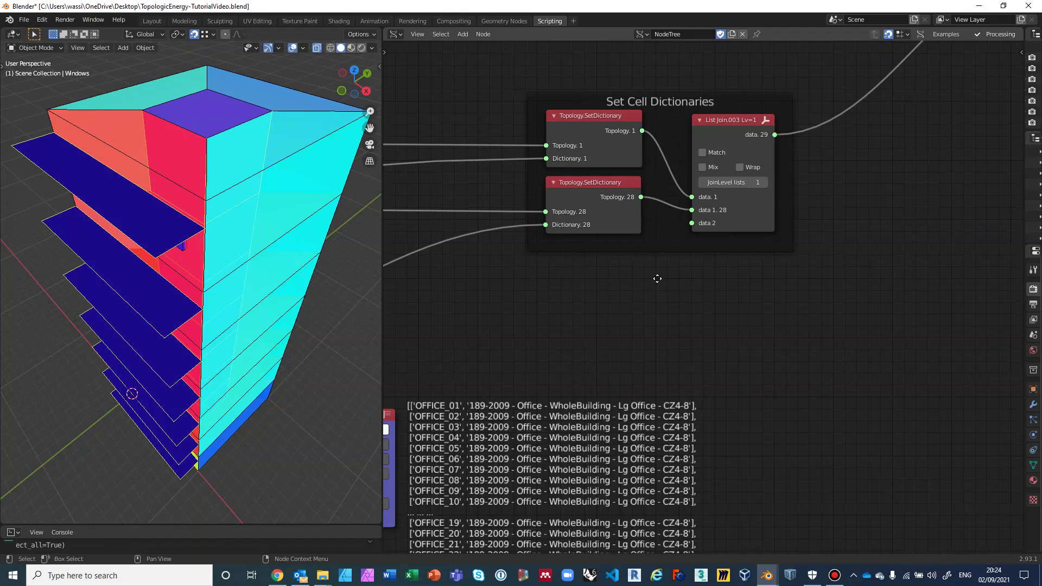
pyautogui.moveTo(656, 274); pyautogui.dragTo(789, 263, button='middle')
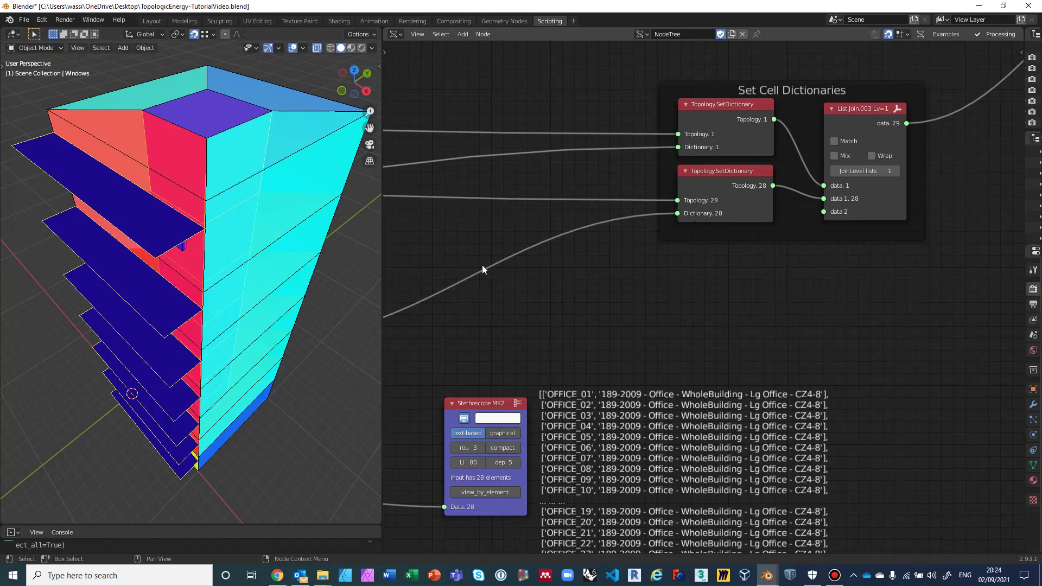
pyautogui.moveTo(437, 254); pyautogui.dragTo(720, 217, button='middle')
pyautogui.scroll(-4, 560, 262)
pyautogui.scroll(-8, 686, 245)
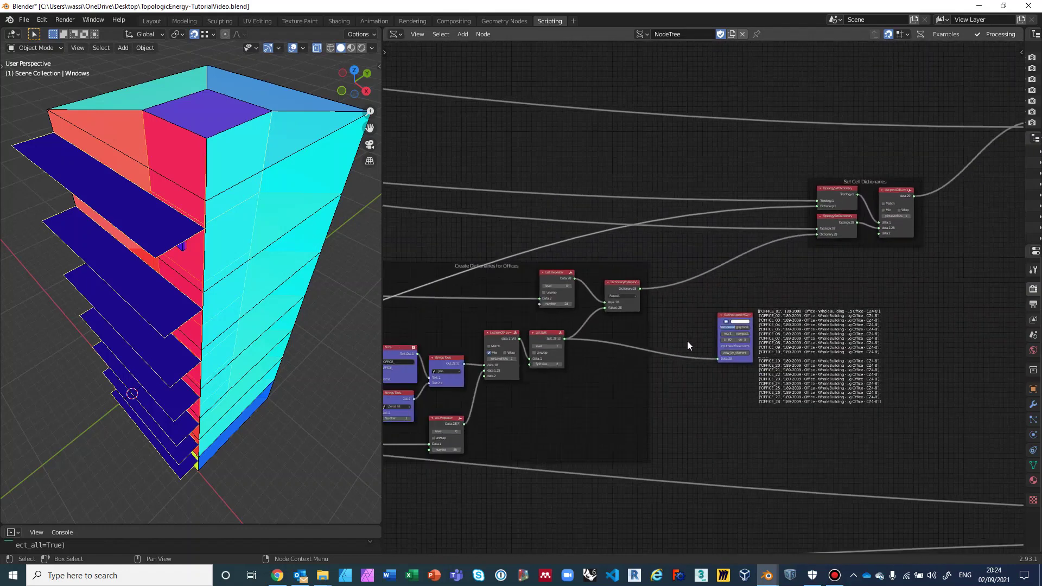
pyautogui.moveTo(728, 328); pyautogui.dragTo(848, 265, button='middle')
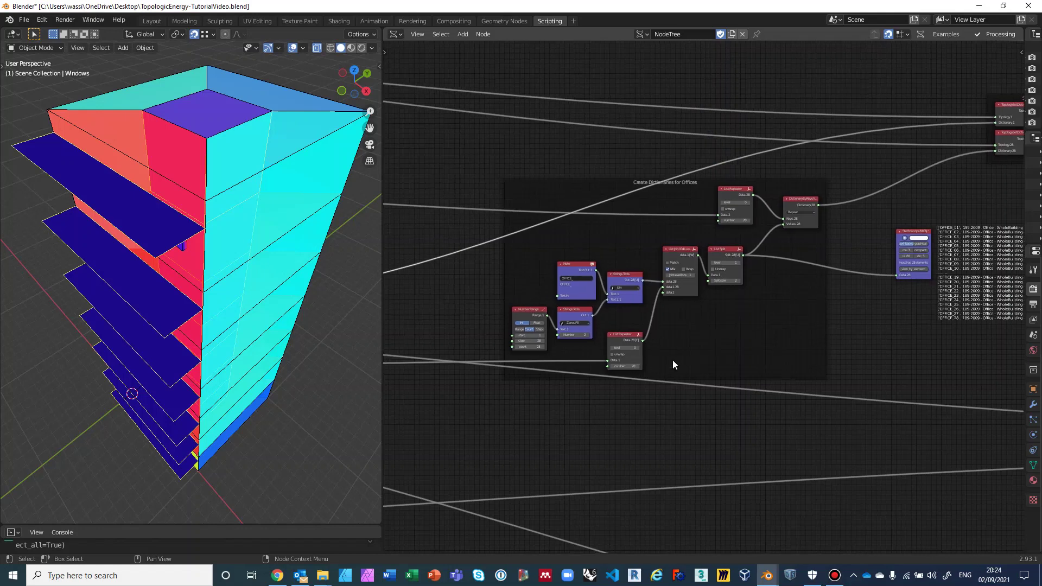
pyautogui.scroll(3, 763, 273)
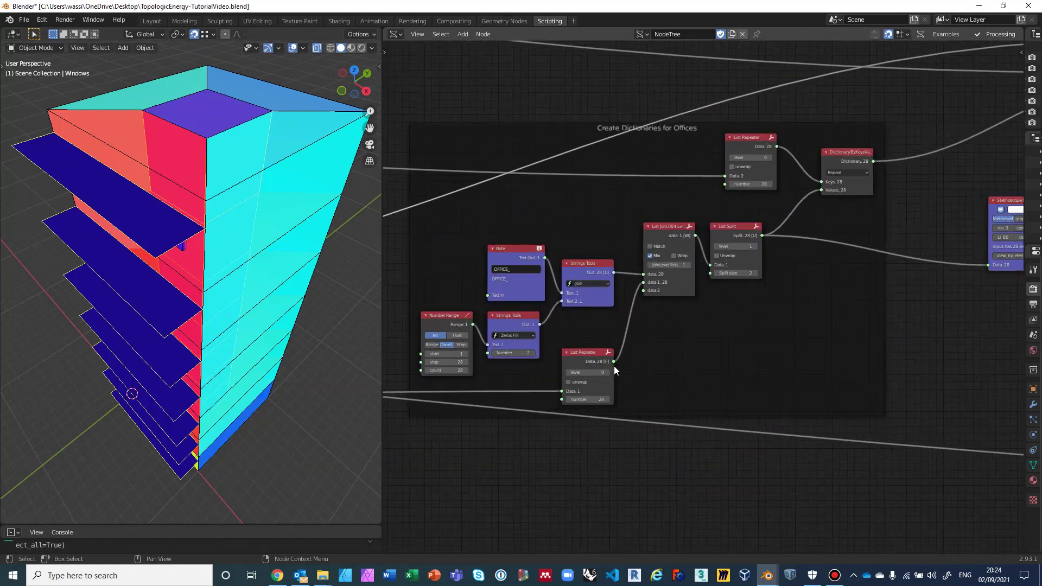
pyautogui.scroll(1, 709, 360)
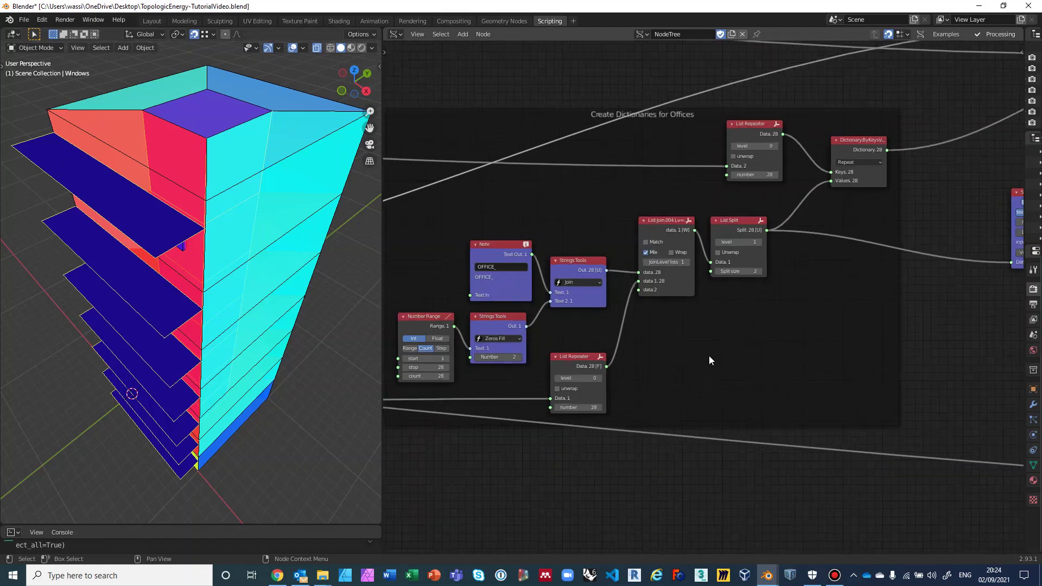
pyautogui.moveTo(709, 356); pyautogui.dragTo(824, 328, button='middle')
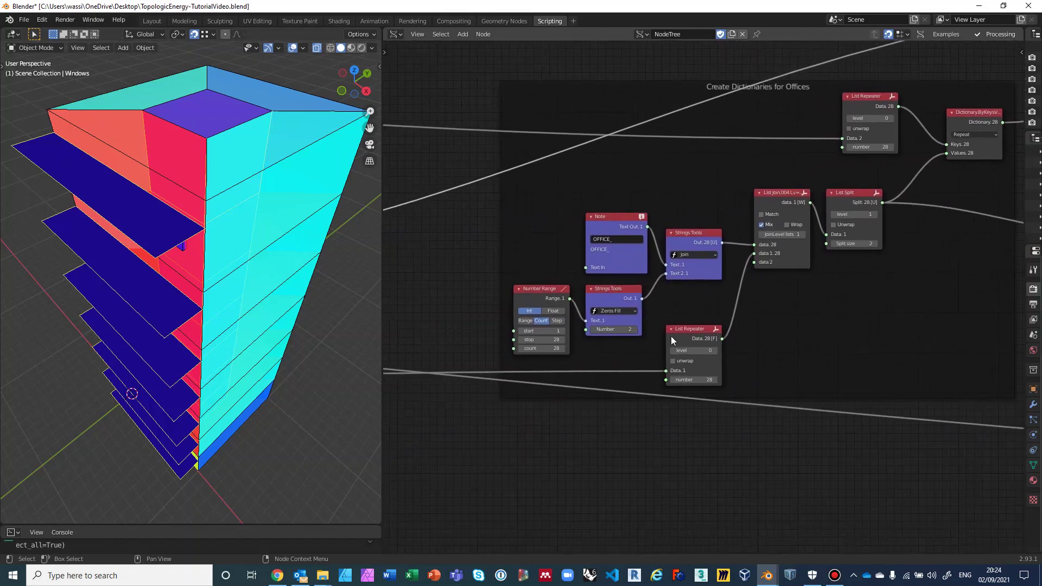
pyautogui.scroll(1, 623, 350)
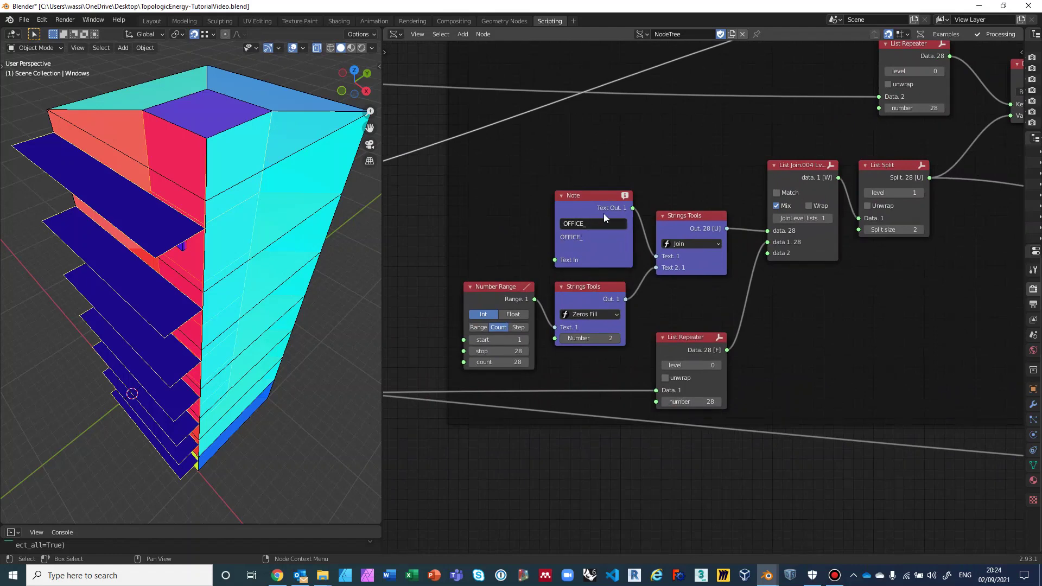
pyautogui.moveTo(910, 349); pyautogui.dragTo(484, 396, button='middle')
pyautogui.scroll(-3, 761, 353)
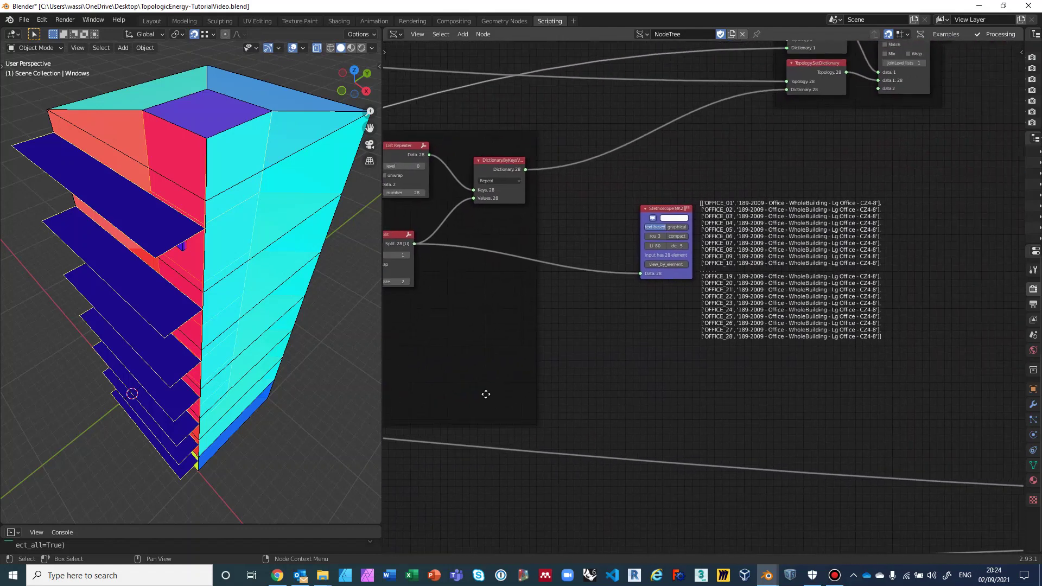
pyautogui.scroll(5, 819, 284)
pyautogui.moveTo(820, 284); pyautogui.dragTo(702, 330, button='middle')
pyautogui.scroll(2, 684, 347)
pyautogui.scroll(1, 685, 347)
pyautogui.scroll(1, 708, 307)
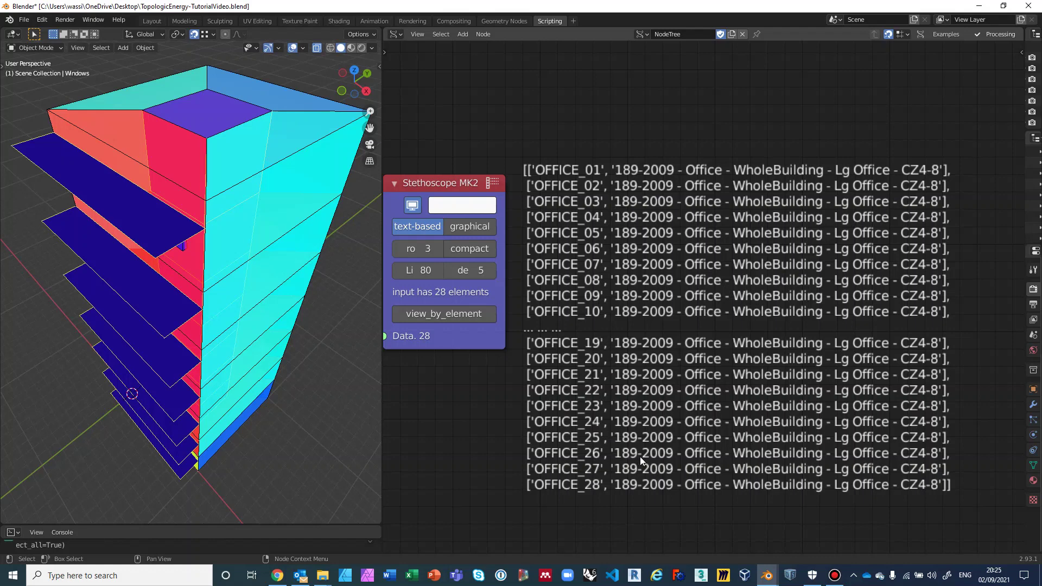
pyautogui.scroll(-4, 636, 424)
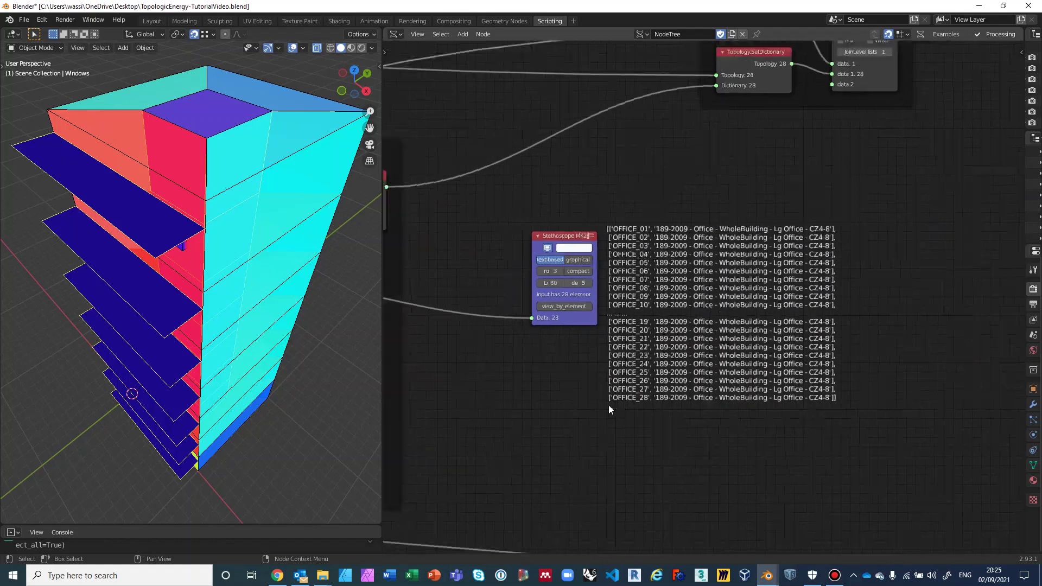
pyautogui.moveTo(630, 369); pyautogui.dragTo(588, 487, button='middle')
pyautogui.moveTo(717, 334); pyautogui.dragTo(854, 331, button='middle')
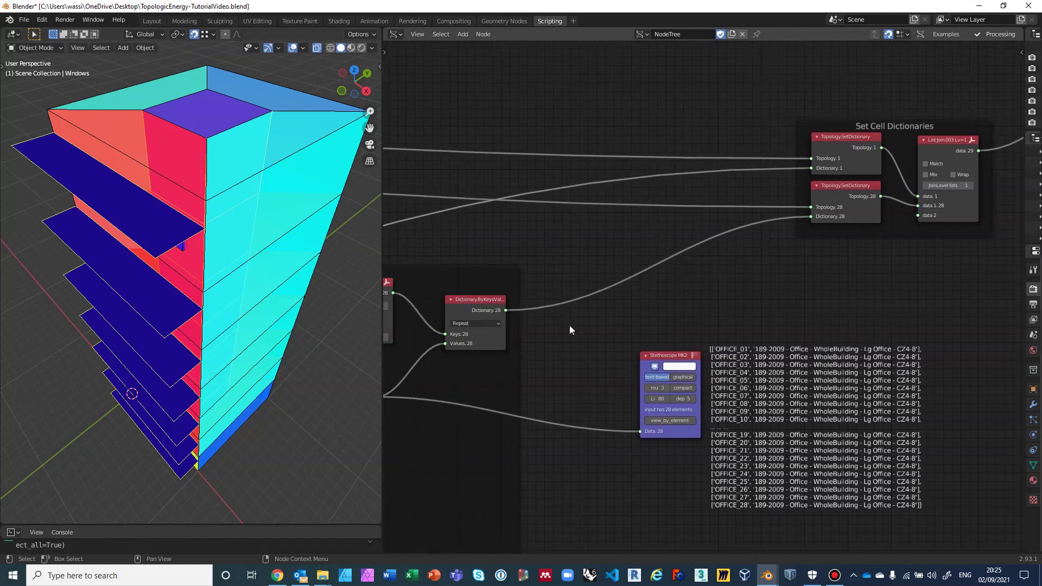
pyautogui.moveTo(568, 326); pyautogui.dragTo(653, 321, button='middle')
pyautogui.scroll(1, 638, 319)
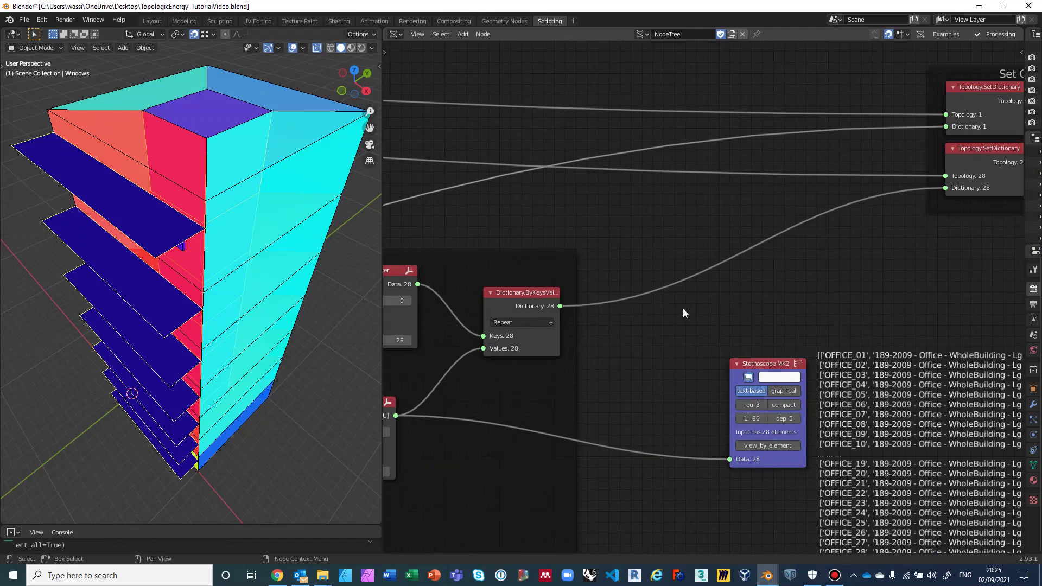
pyautogui.moveTo(683, 308); pyautogui.dragTo(549, 352, button='middle')
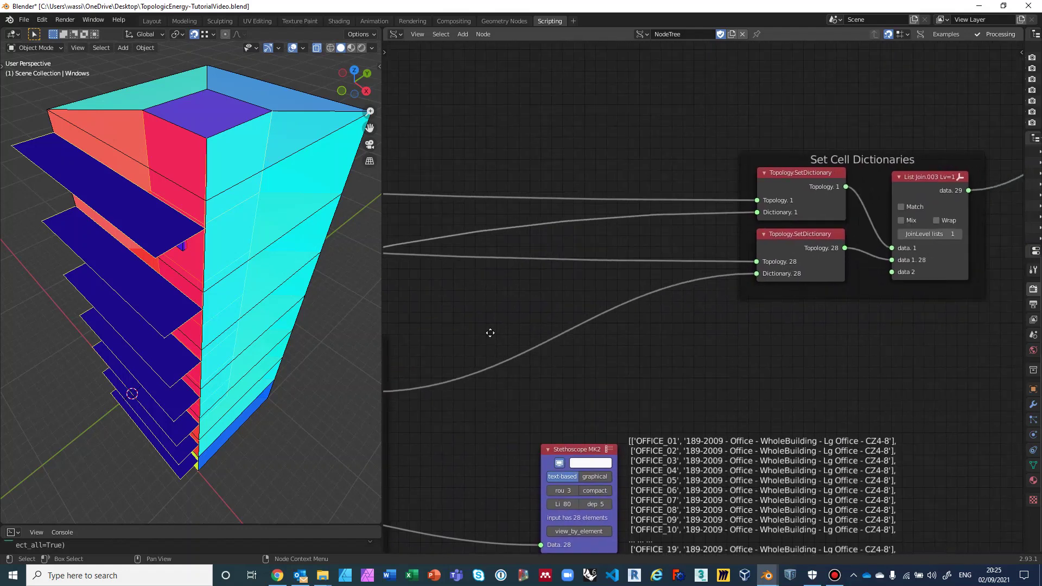
pyautogui.moveTo(490, 332); pyautogui.dragTo(760, 341, button='middle')
pyautogui.scroll(-5, 699, 348)
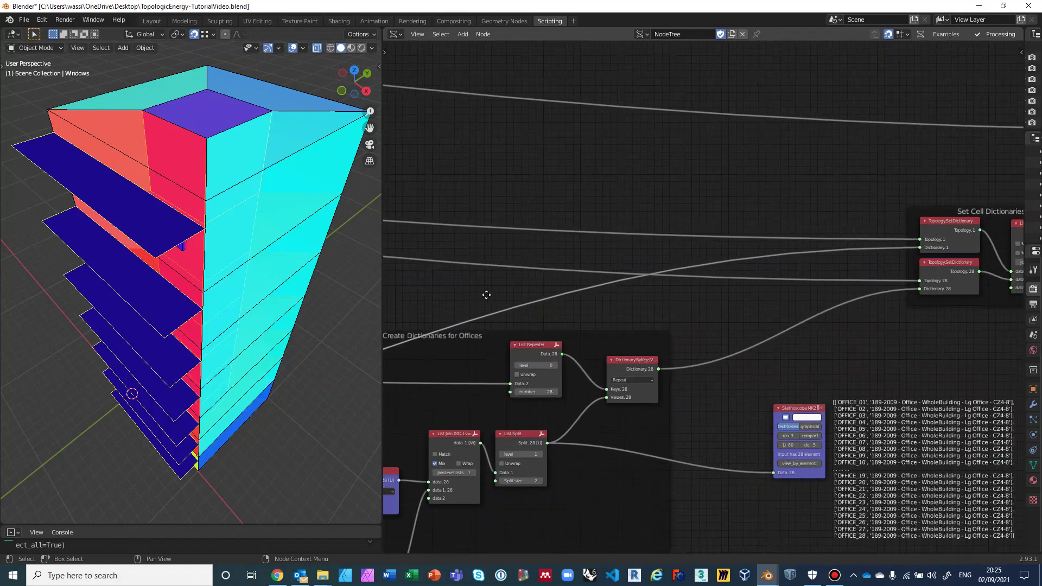
# Pan right past Create Dictionaries for the Cells toward the CellComplex and Separate Core nodes
pyautogui.moveTo(486, 295); pyautogui.dragTo(851, 324, button='middle')
pyautogui.scroll(-5, 646, 332)
pyautogui.moveTo(478, 330); pyautogui.dragTo(800, 363, button='middle')
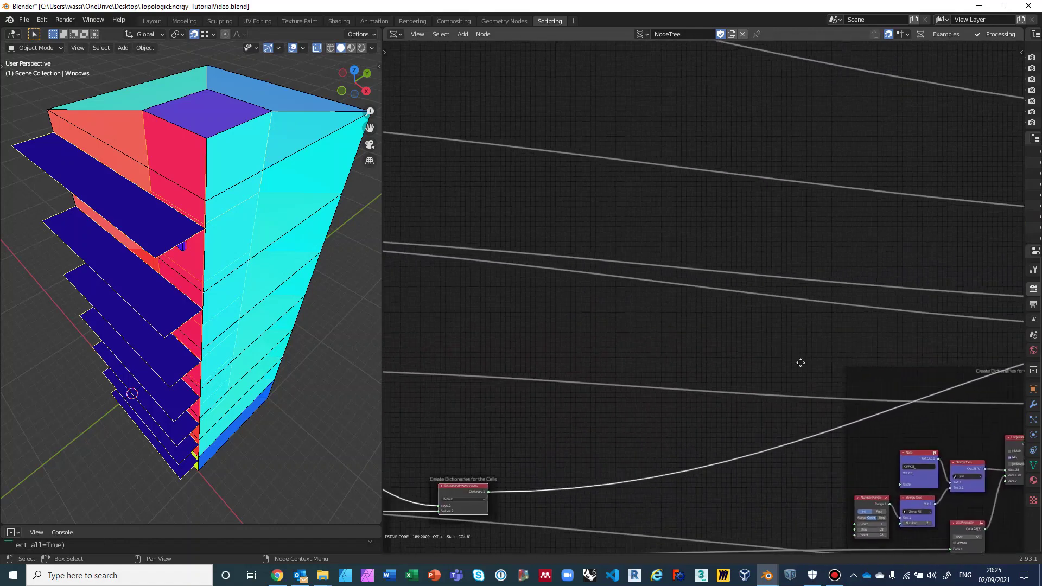
pyautogui.moveTo(517, 340); pyautogui.dragTo(821, 358, button='middle')
pyautogui.moveTo(515, 331); pyautogui.dragTo(765, 334, button='middle')
pyautogui.moveTo(486, 302); pyautogui.dragTo(552, 377, button='middle')
# Zoom in on the Separate Core and Peripheral Cells frame and its Temporal Viewer
pyautogui.scroll(3, 551, 378)
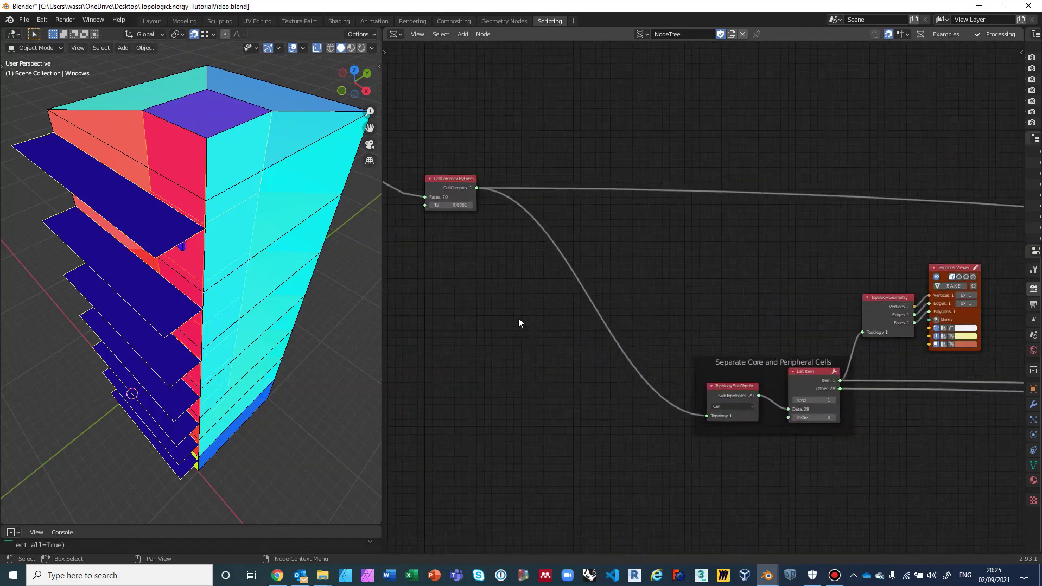
pyautogui.moveTo(519, 318); pyautogui.dragTo(575, 433, button='middle')
pyautogui.scroll(3, 537, 396)
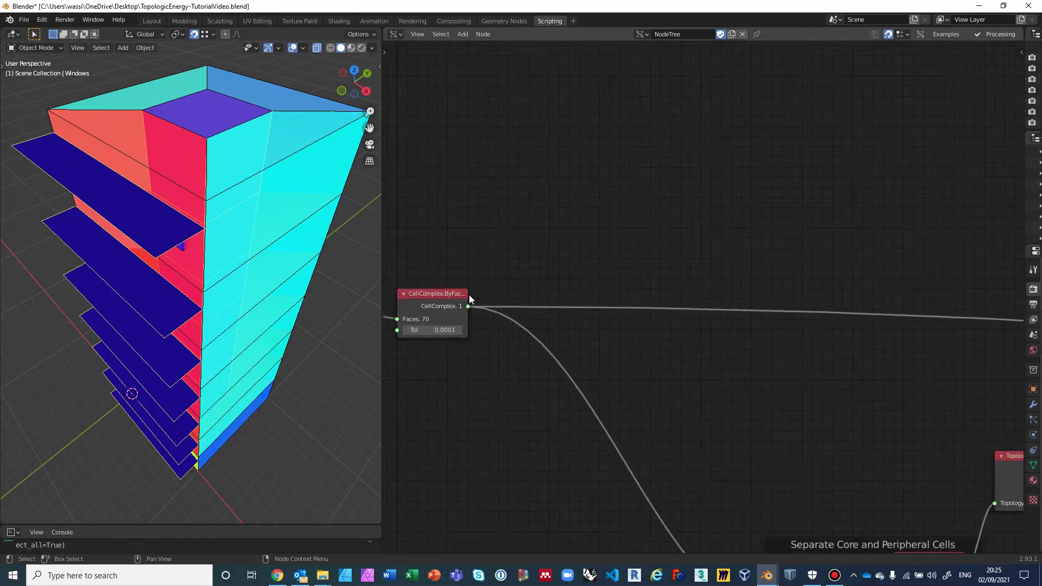
pyautogui.moveTo(514, 412); pyautogui.dragTo(478, 243, button='middle')
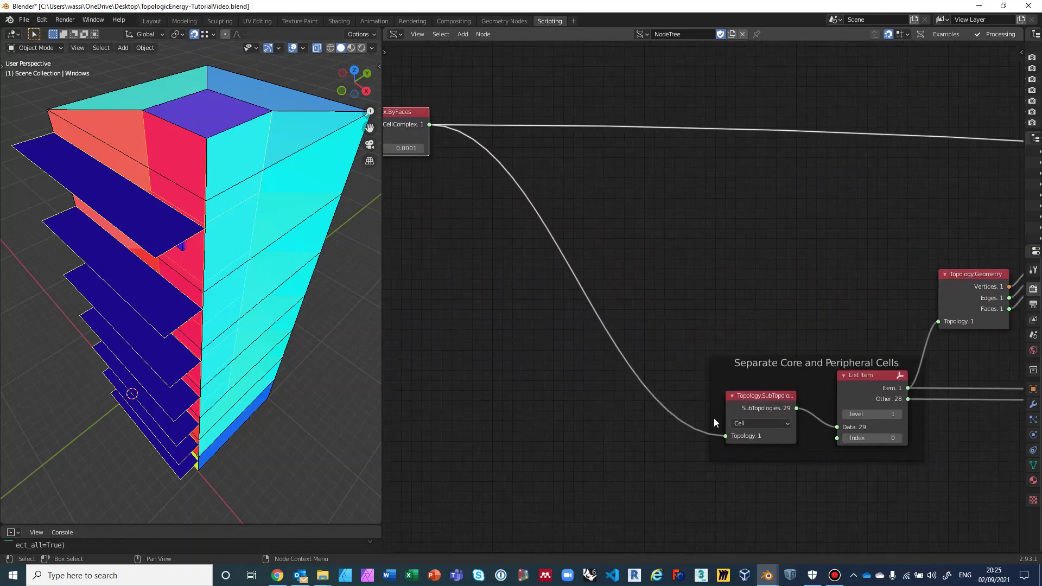
pyautogui.moveTo(742, 399); pyautogui.dragTo(534, 273, button='middle')
pyautogui.scroll(2, 705, 440)
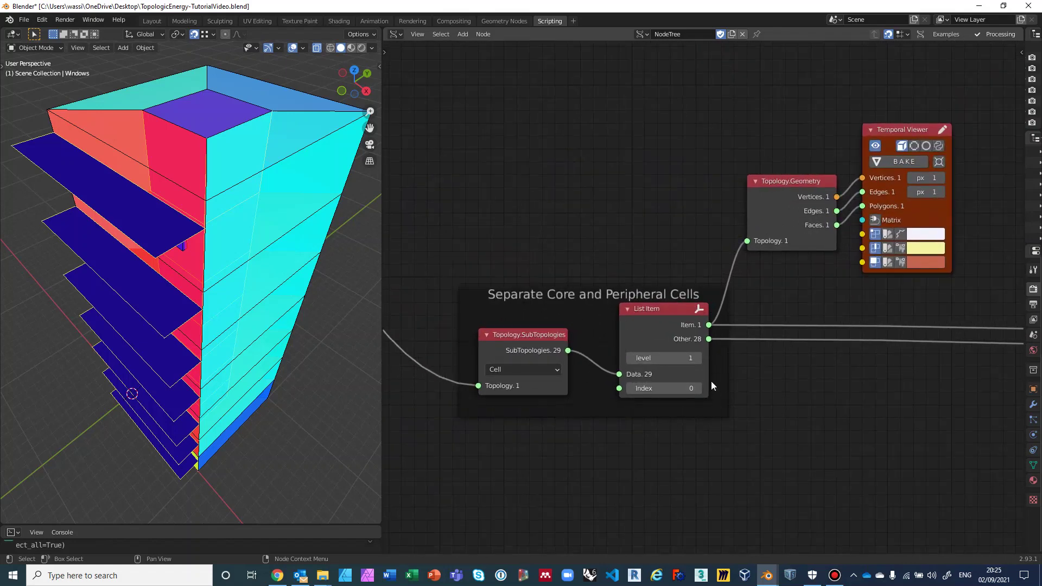
pyautogui.moveTo(758, 357); pyautogui.dragTo(715, 336, button='middle')
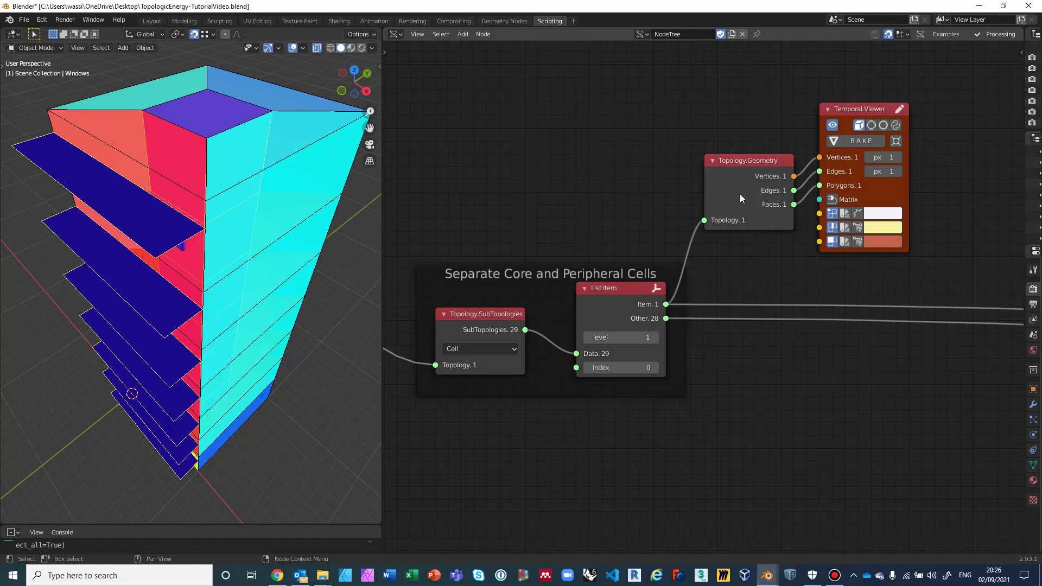
# Briefly preview the core cell in dark red atop the tower, then turn the Temporal Viewer preview off
pyautogui.click(832, 125)
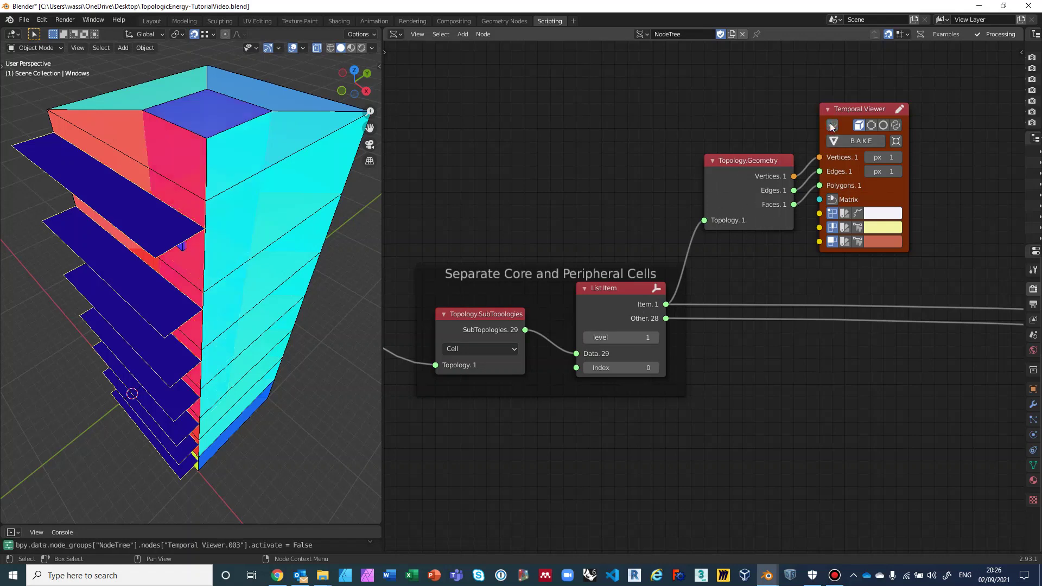
pyautogui.click(831, 125)
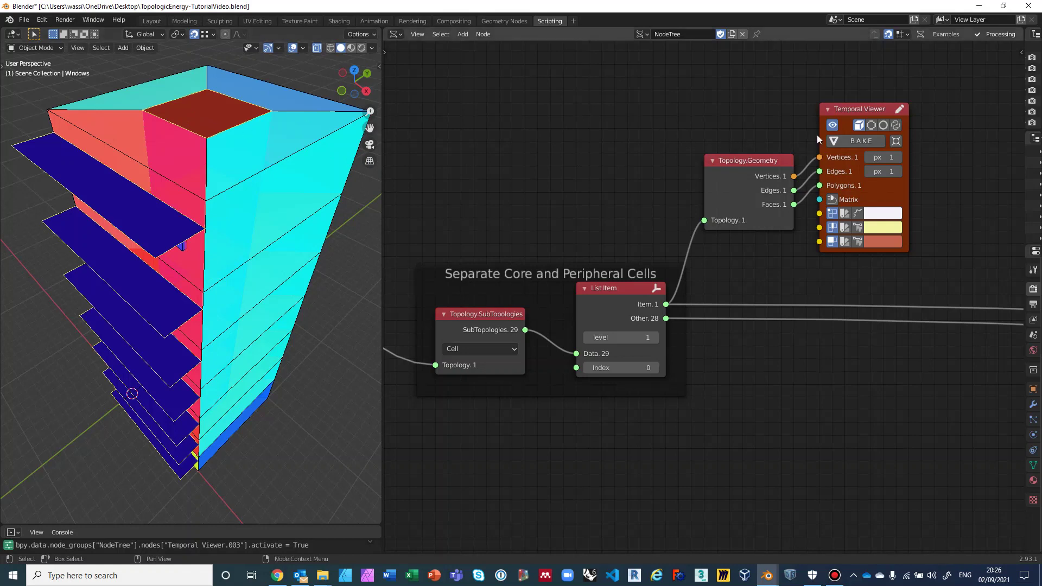
pyautogui.click(832, 126)
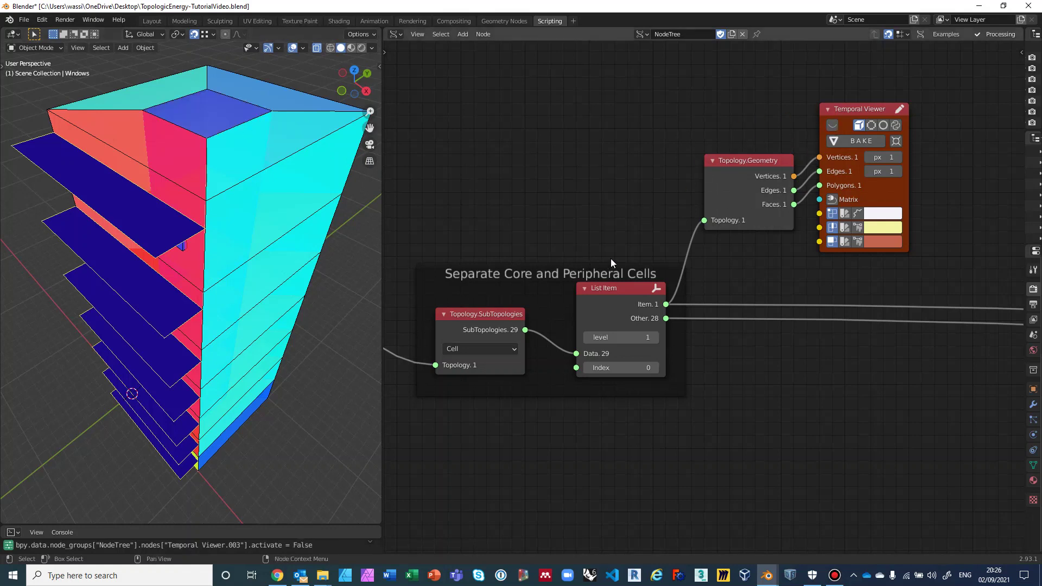
pyautogui.moveTo(610, 258); pyautogui.dragTo(586, 293, button='middle')
pyautogui.scroll(1, 586, 293)
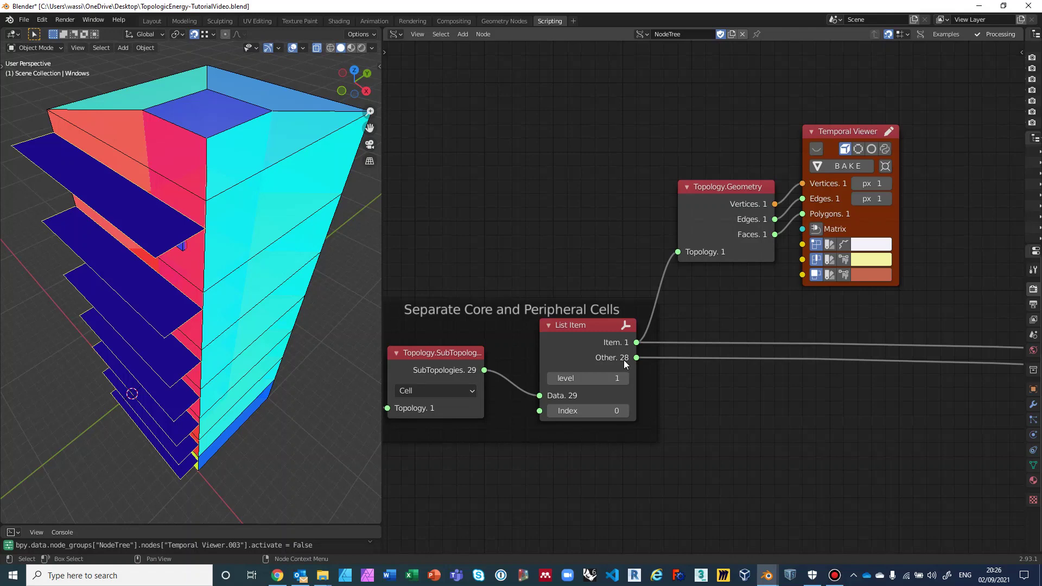
# Pan across the Create Name and Type Keys, office dictionary and Set Cell Dictionaries nodes
pyautogui.scroll(-3, 711, 415)
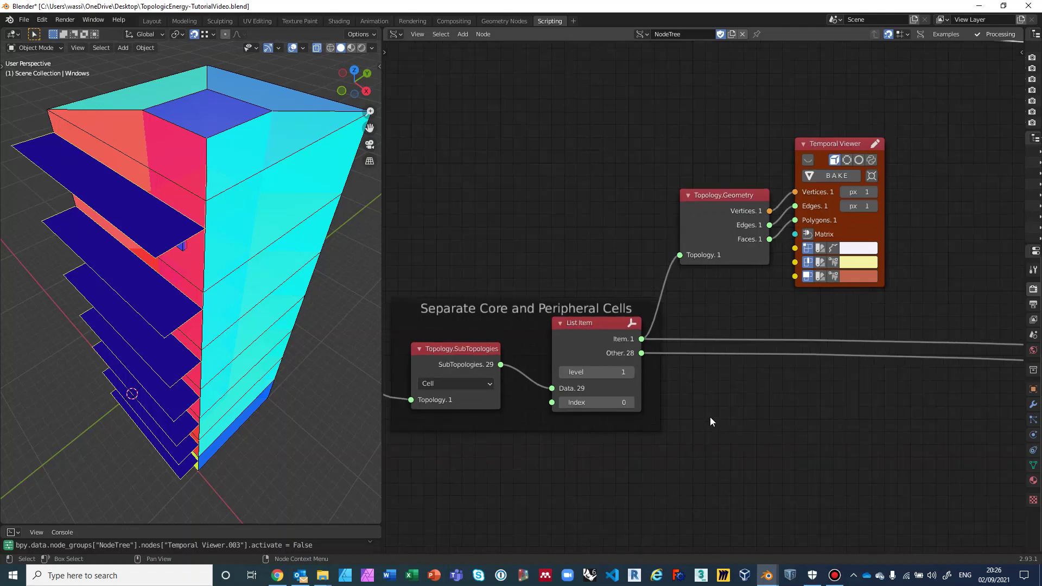
pyautogui.scroll(-1, 747, 410)
pyautogui.moveTo(821, 426); pyautogui.dragTo(448, 334, button='middle')
pyautogui.scroll(-2, 512, 364)
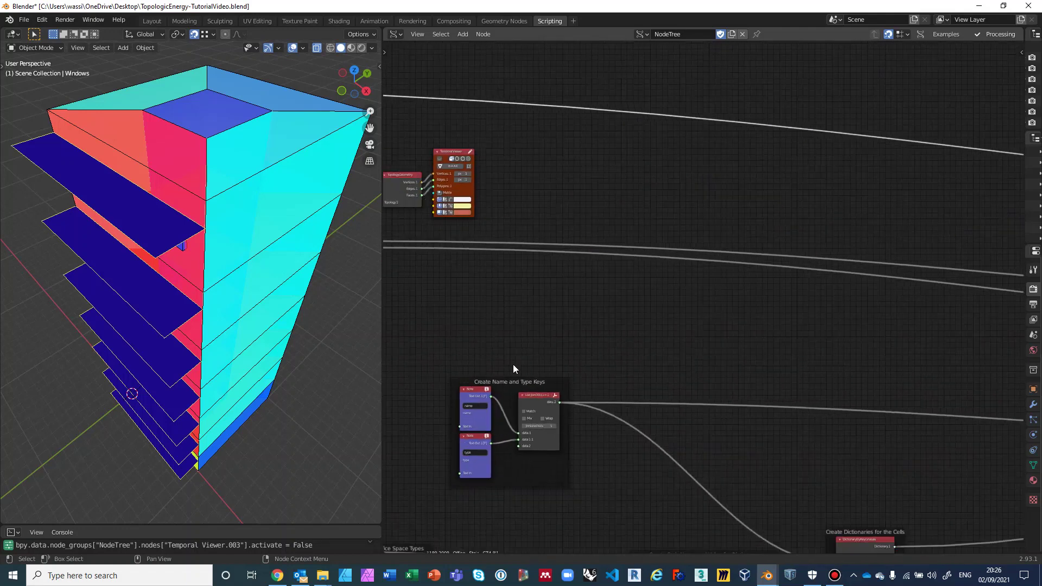
pyautogui.moveTo(701, 368); pyautogui.dragTo(305, 332, button='middle')
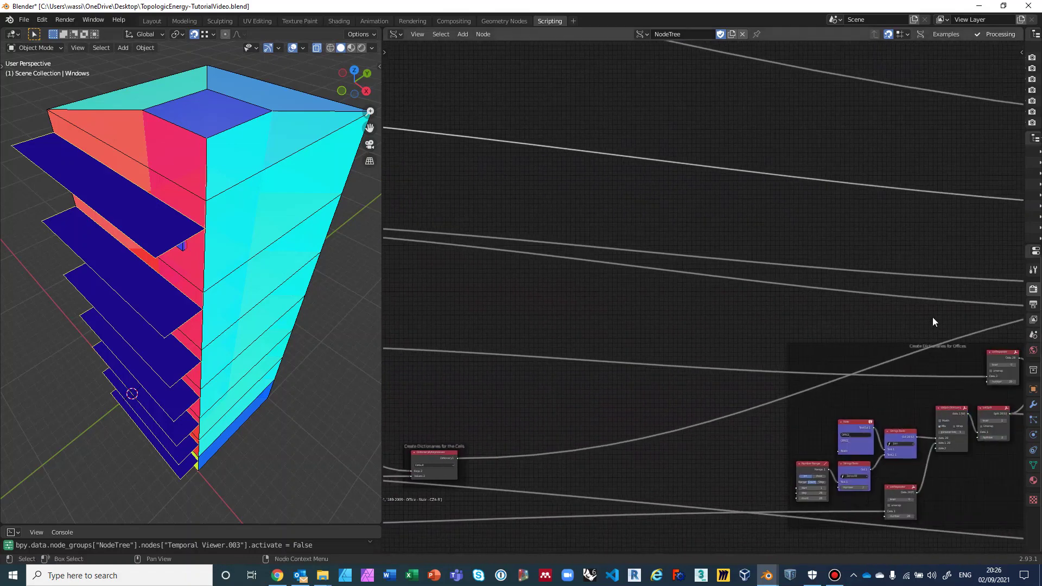
pyautogui.moveTo(915, 320); pyautogui.dragTo(456, 291, button='middle')
pyautogui.scroll(3, 833, 298)
# Centre and zoom in on the Topology.TransferDictionaries node
pyautogui.moveTo(759, 324); pyautogui.dragTo(525, 306, button='middle')
pyautogui.scroll(2, 665, 317)
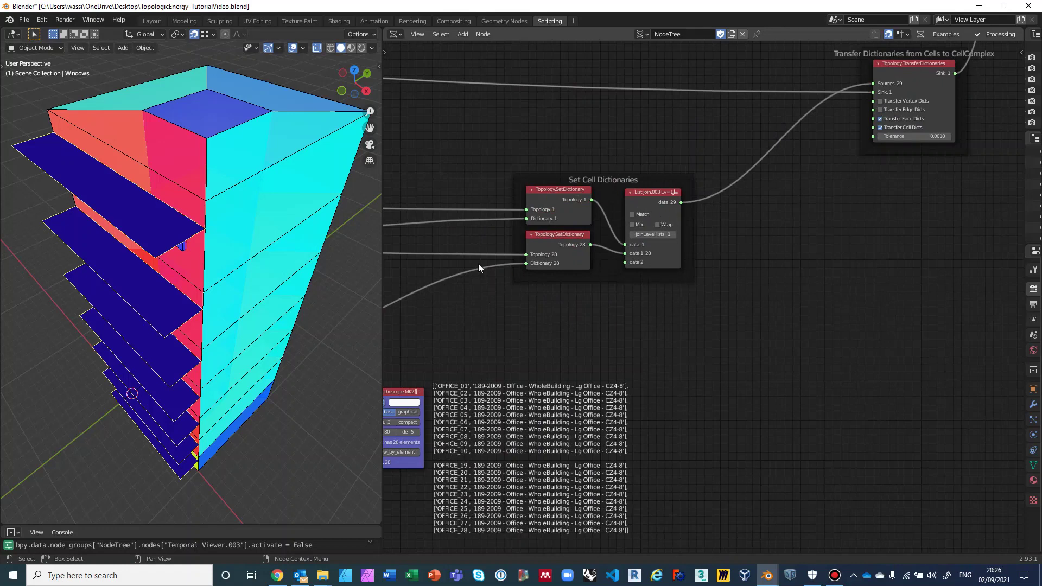
pyautogui.moveTo(790, 267); pyautogui.dragTo(683, 383, button='middle')
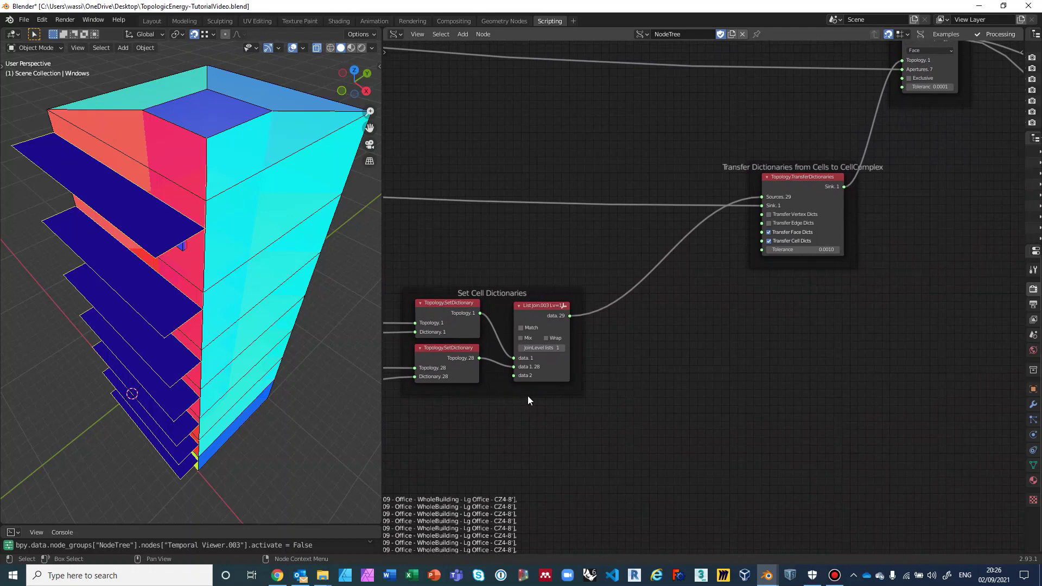
pyautogui.scroll(1, 527, 401)
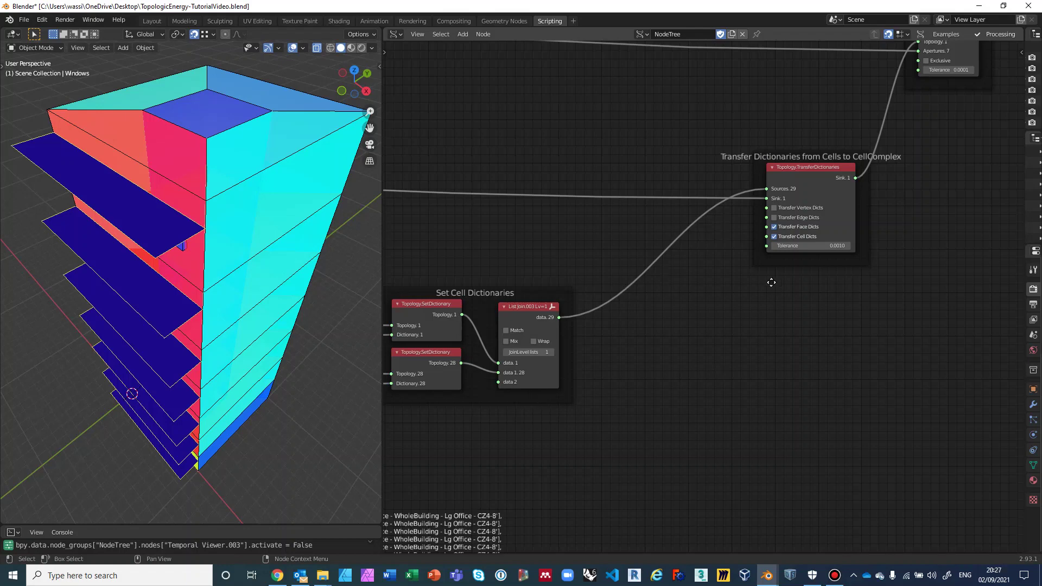
pyautogui.moveTo(771, 282); pyautogui.dragTo(561, 385, button='middle')
pyautogui.scroll(2, 561, 385)
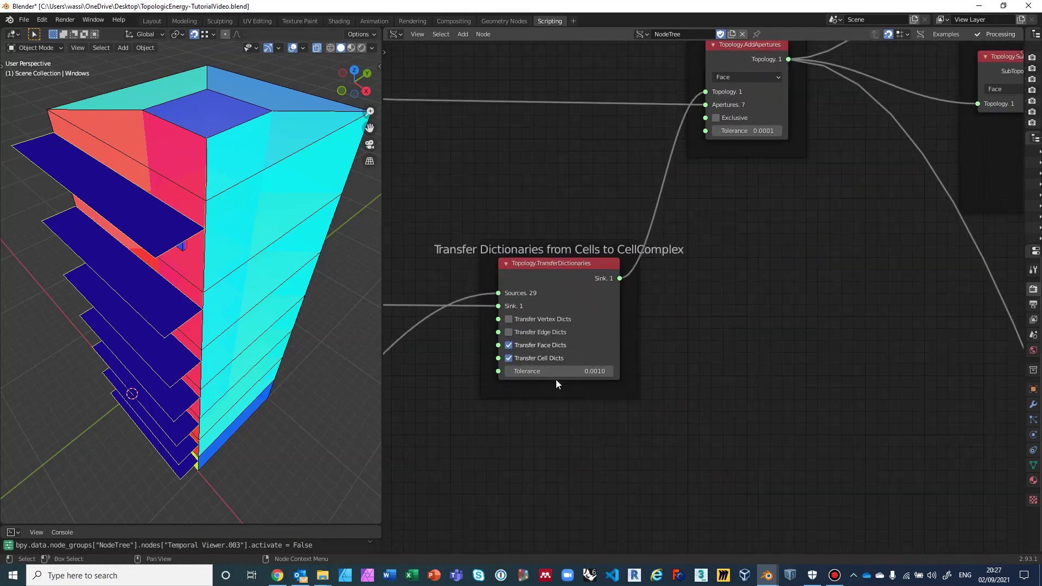
pyautogui.moveTo(669, 352); pyautogui.dragTo(839, 317, button='middle')
pyautogui.scroll(3, 760, 356)
pyautogui.scroll(3, 620, 470)
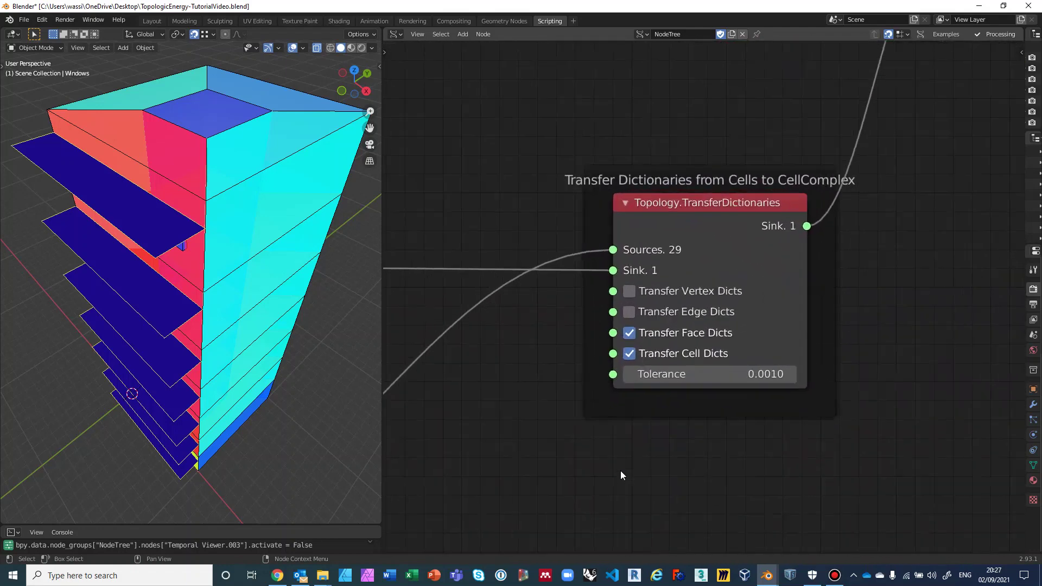
pyautogui.scroll(1, 597, 412)
pyautogui.scroll(2, 532, 407)
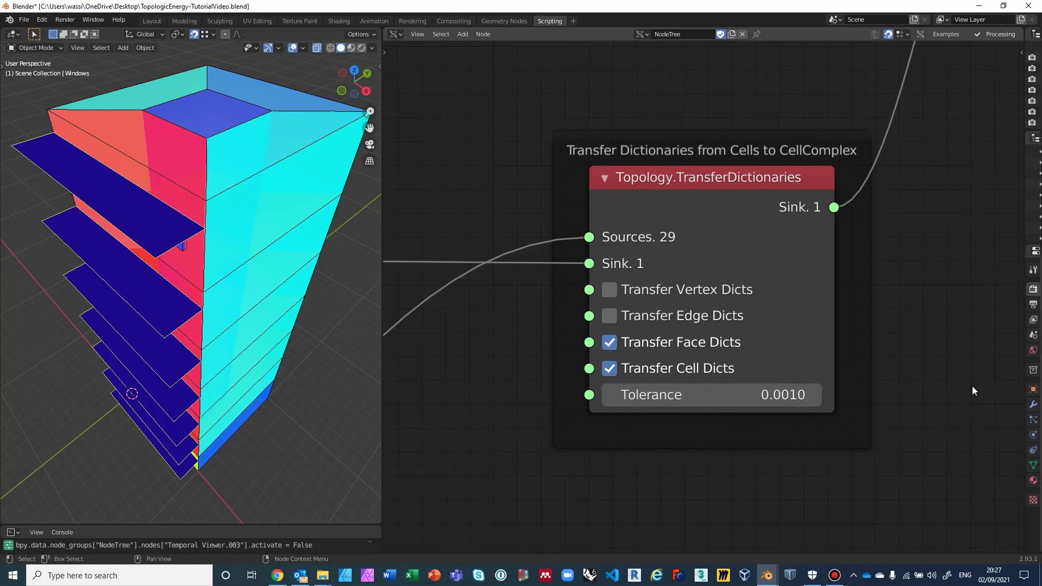
# Zoom out and pan to centre the Final CellComplex node with its 7 apertures
pyautogui.scroll(-2, 929, 384)
pyautogui.scroll(-2, 929, 384)
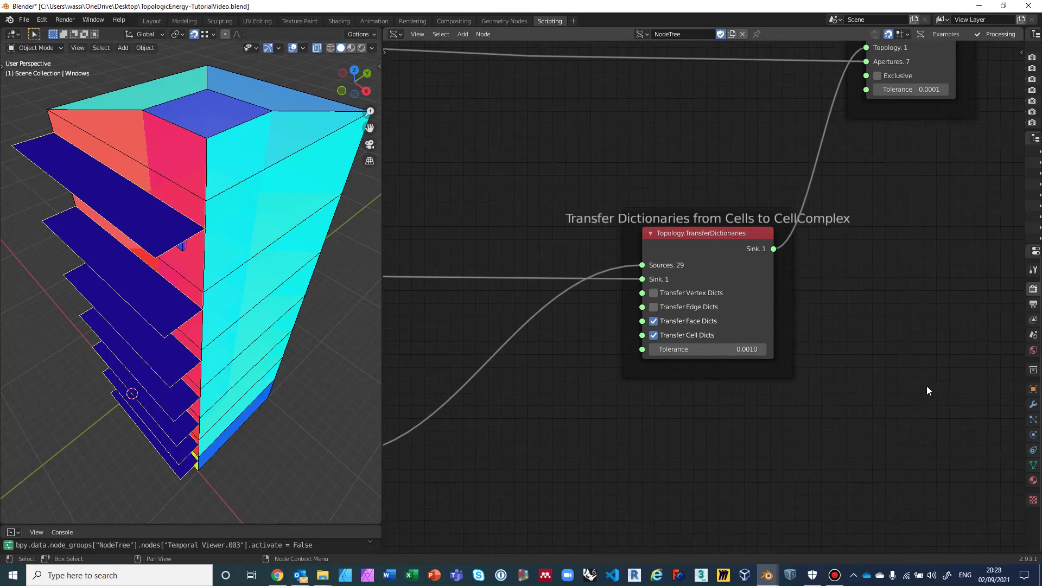
pyautogui.moveTo(926, 386); pyautogui.dragTo(682, 431, button='middle')
pyautogui.scroll(-4, 845, 399)
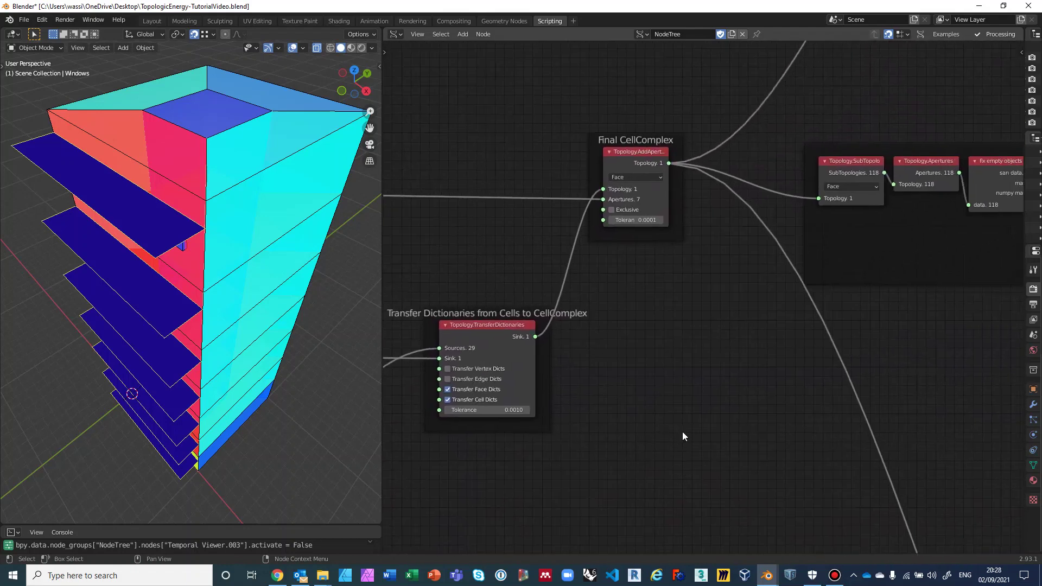
pyautogui.scroll(-1, 681, 431)
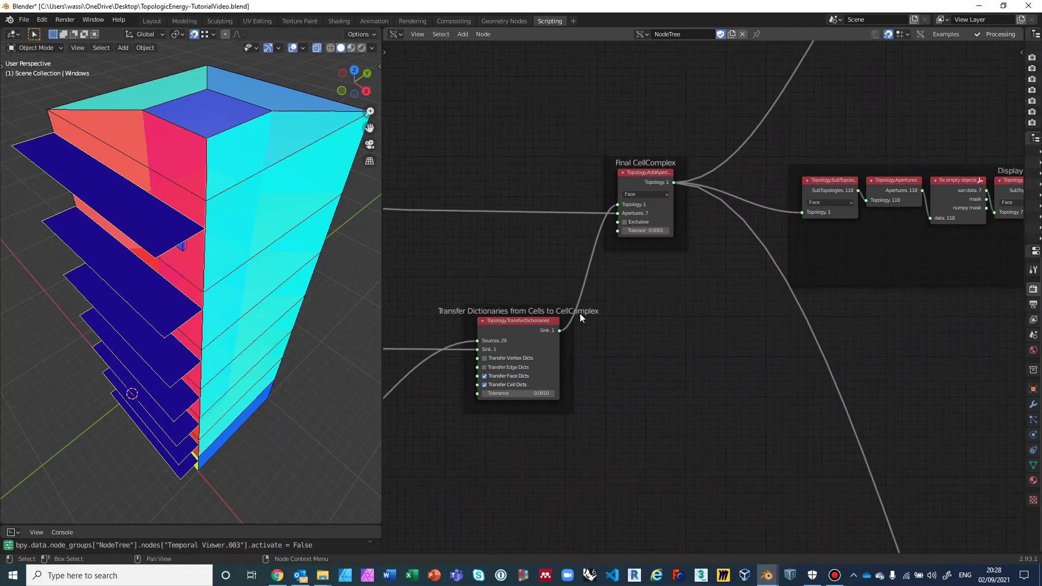
pyautogui.scroll(4, 549, 375)
pyautogui.moveTo(550, 375); pyautogui.dragTo(609, 395, button='middle')
pyautogui.scroll(2, 633, 373)
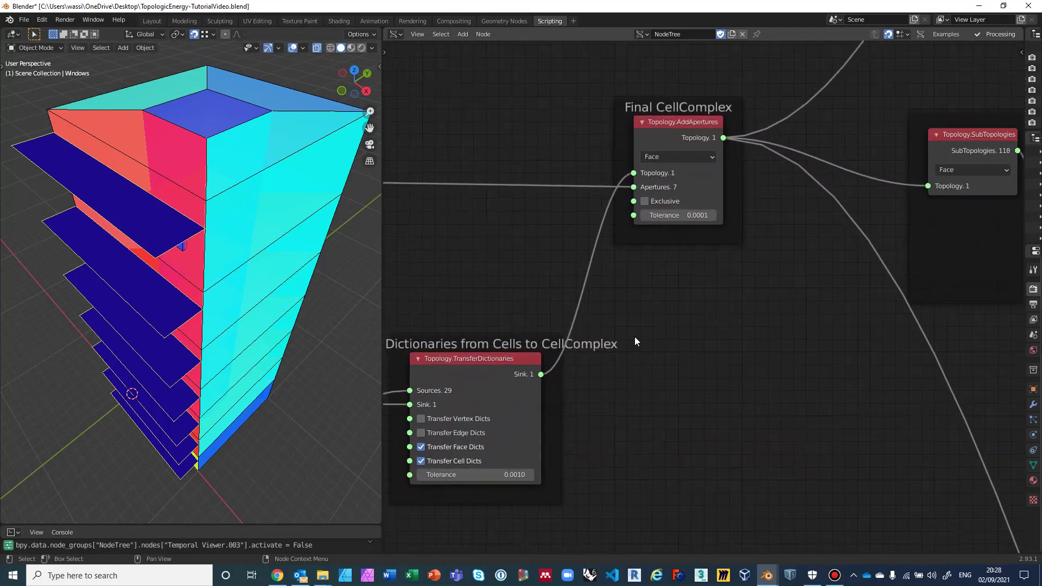
pyautogui.moveTo(634, 337); pyautogui.dragTo(588, 457, button='middle')
pyautogui.scroll(1, 588, 457)
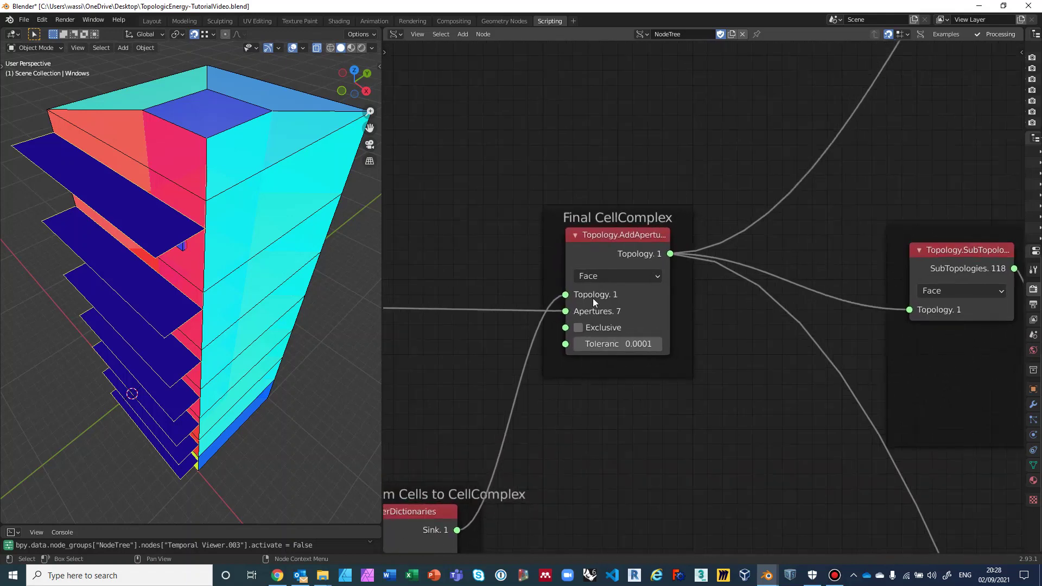
# Orbit the tower to inspect its side apertures, then recentre the Final CellComplex node
pyautogui.moveTo(301, 314); pyautogui.dragTo(275, 243, button='middle')
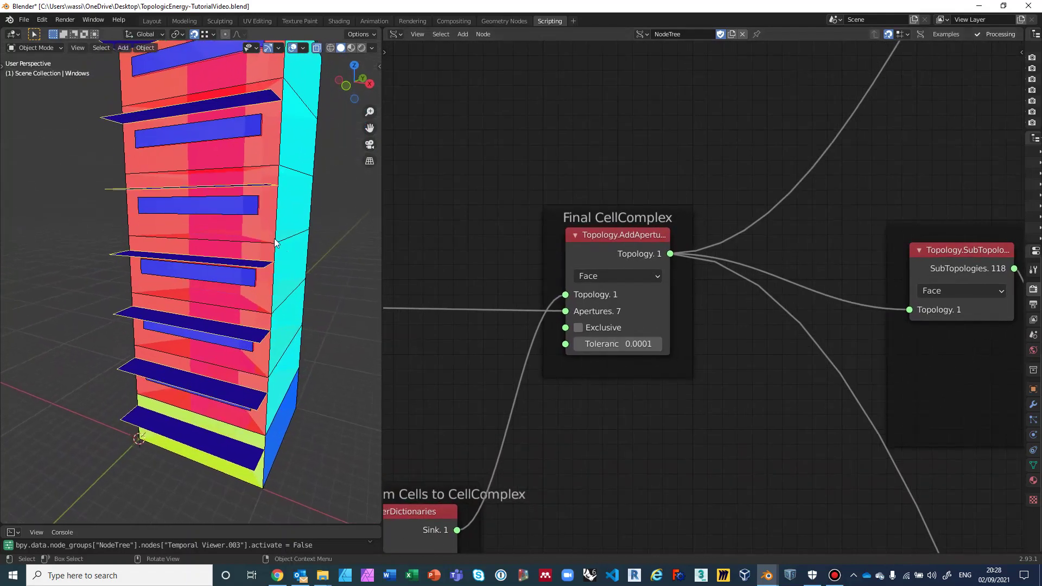
pyautogui.moveTo(330, 300); pyautogui.dragTo(319, 338, button='middle')
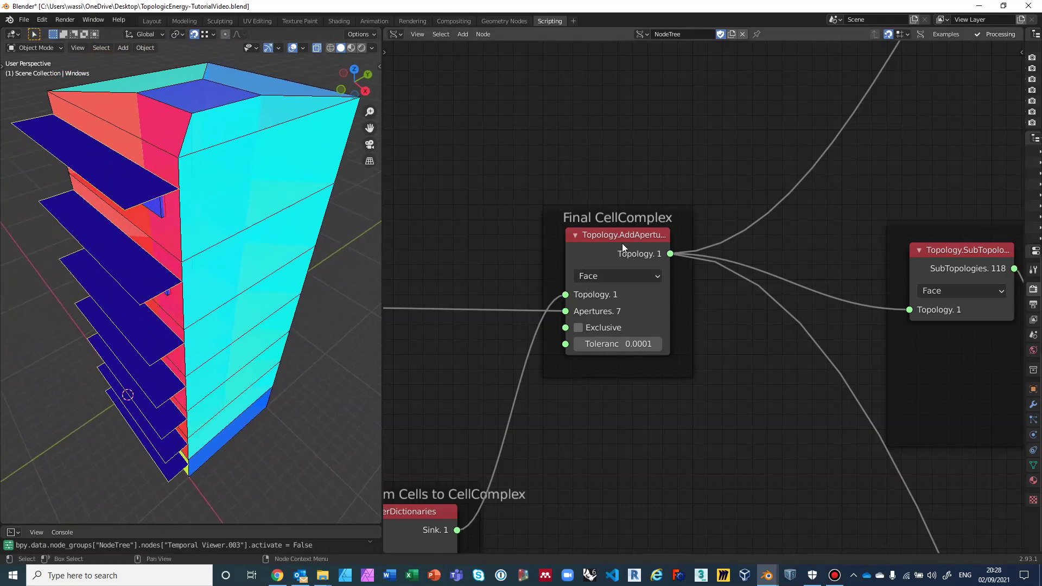
pyautogui.moveTo(554, 413); pyautogui.dragTo(640, 433, button='middle')
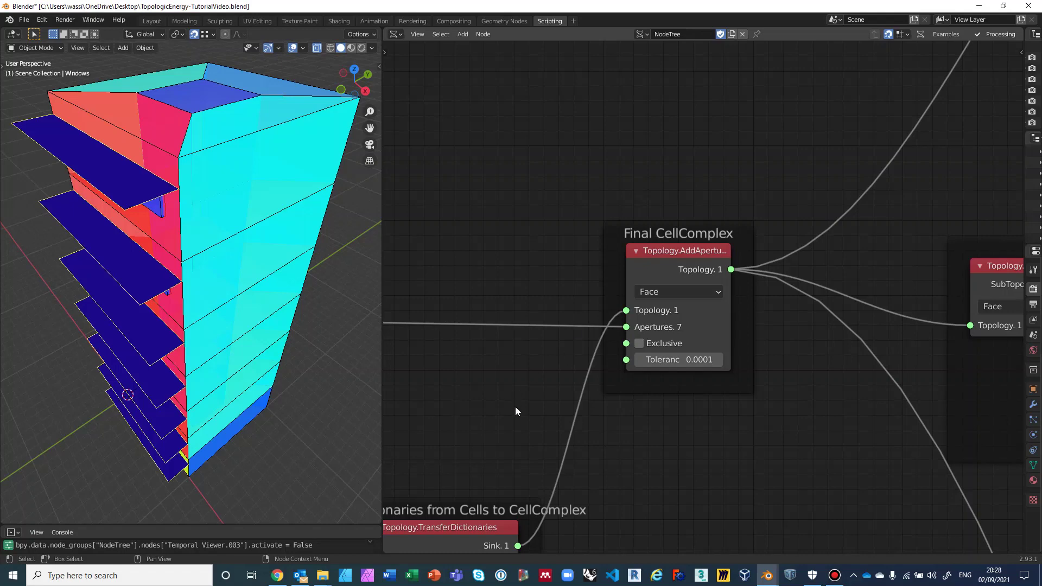
# Pan back across the node tree to the ShadingPlanes and Diagonals input groups
pyautogui.moveTo(516, 406); pyautogui.dragTo(734, 416, button='middle')
pyautogui.scroll(-9, 581, 405)
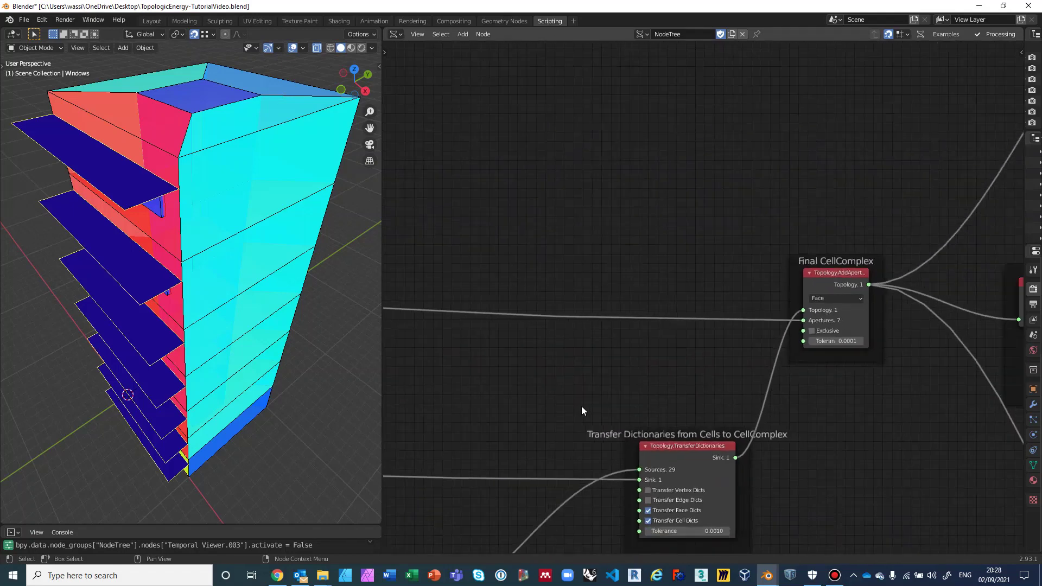
pyautogui.moveTo(608, 407); pyautogui.dragTo(1008, 437, button='middle')
pyautogui.scroll(-5, 617, 419)
pyautogui.moveTo(700, 382); pyautogui.dragTo(1020, 446, button='middle')
pyautogui.moveTo(557, 390); pyautogui.dragTo(923, 438, button='middle')
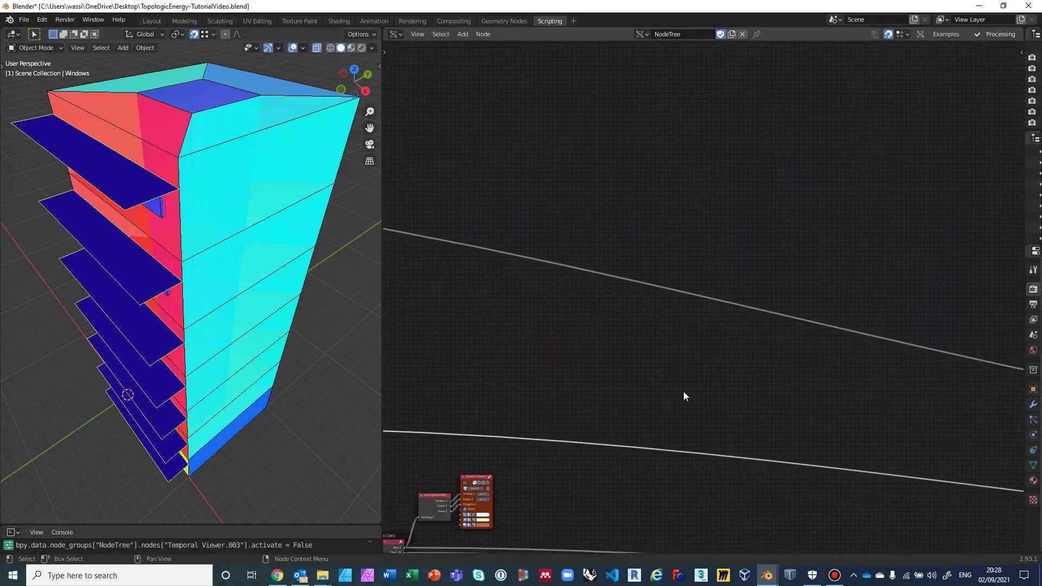
pyautogui.scroll(-3, 682, 394)
pyautogui.moveTo(471, 329); pyautogui.dragTo(911, 427, button='middle')
pyautogui.moveTo(483, 362); pyautogui.dragTo(738, 360, button='middle')
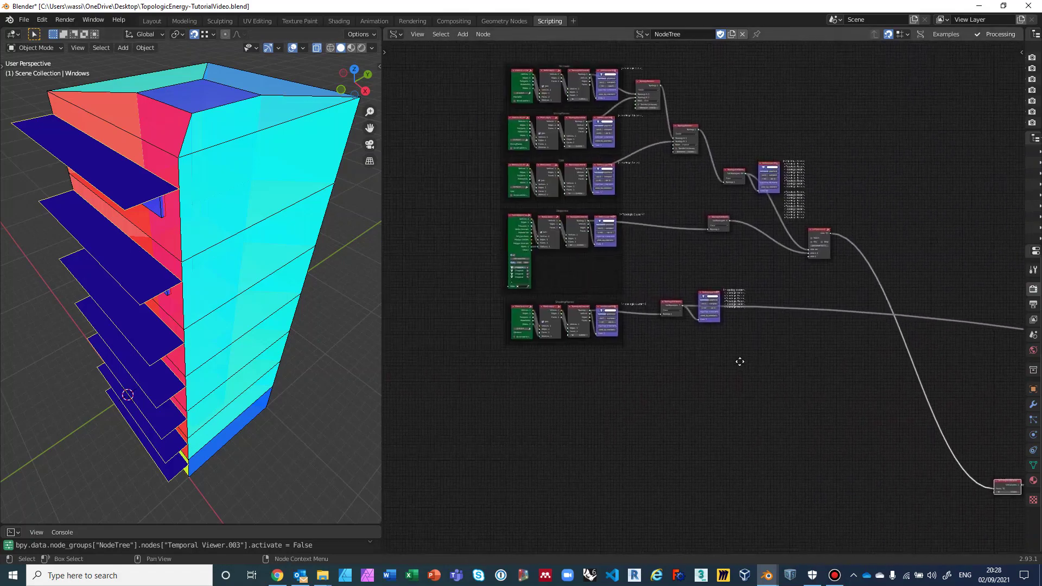
pyautogui.scroll(3, 603, 359)
pyautogui.moveTo(603, 360); pyautogui.dragTo(692, 321, button='middle')
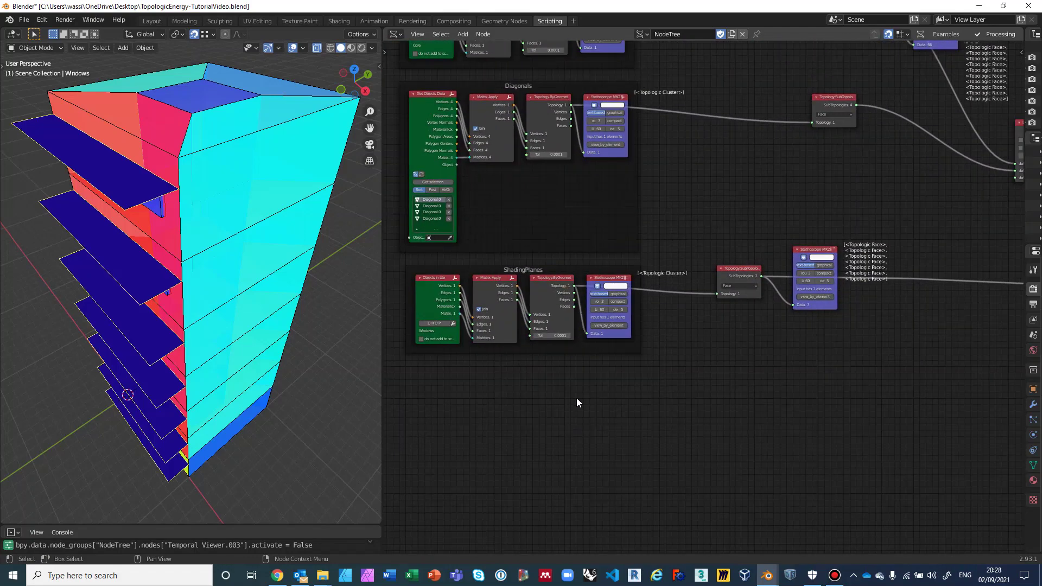
# View the whole column of input groups, from Core and Perimeter to ShadingPlanes
pyautogui.moveTo(609, 430); pyautogui.dragTo(617, 549, button='middle')
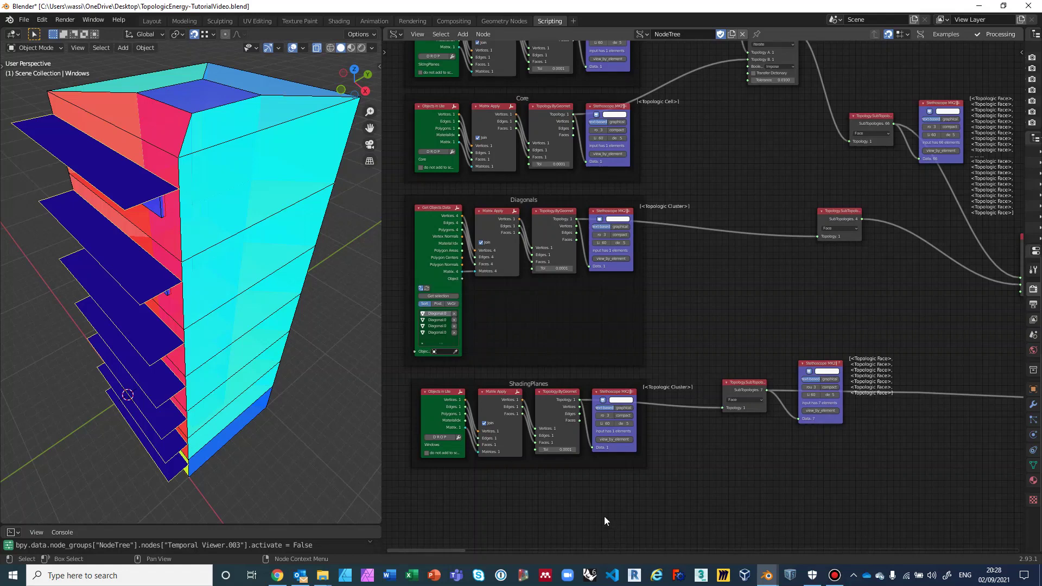
pyautogui.scroll(-4, 604, 516)
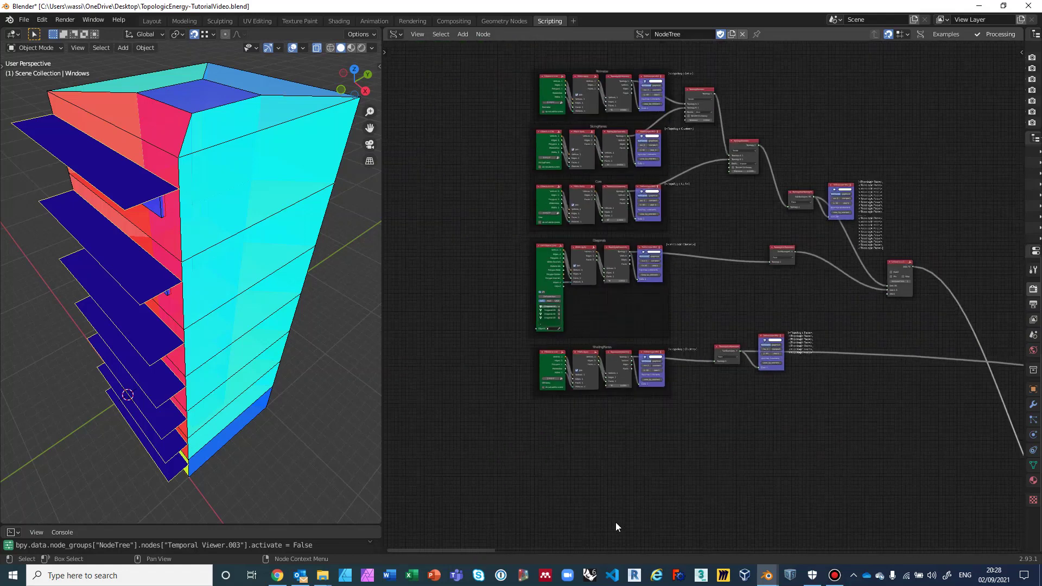
pyautogui.moveTo(615, 522); pyautogui.dragTo(571, 75, button='middle')
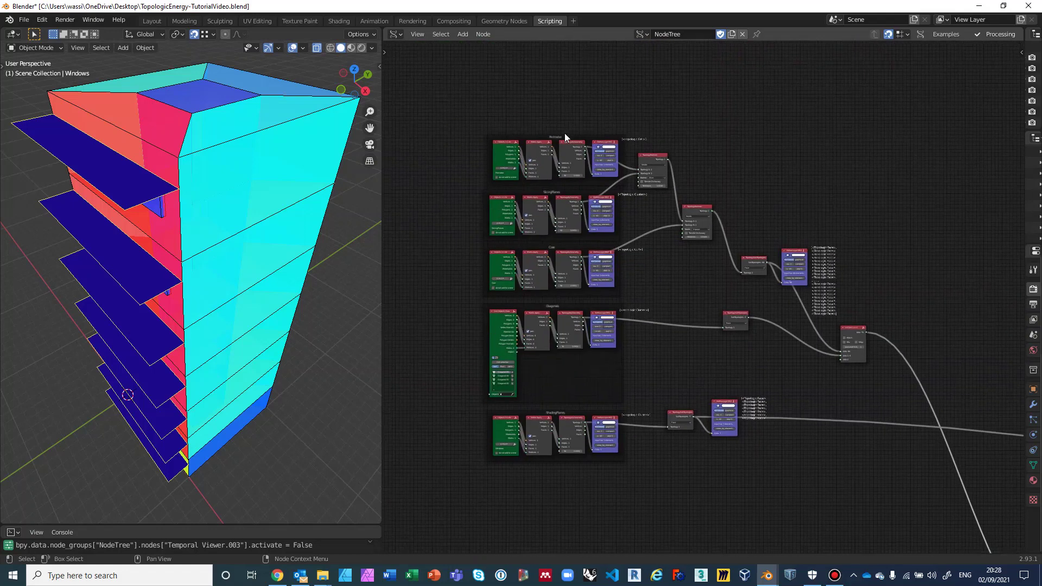
pyautogui.scroll(3, 518, 313)
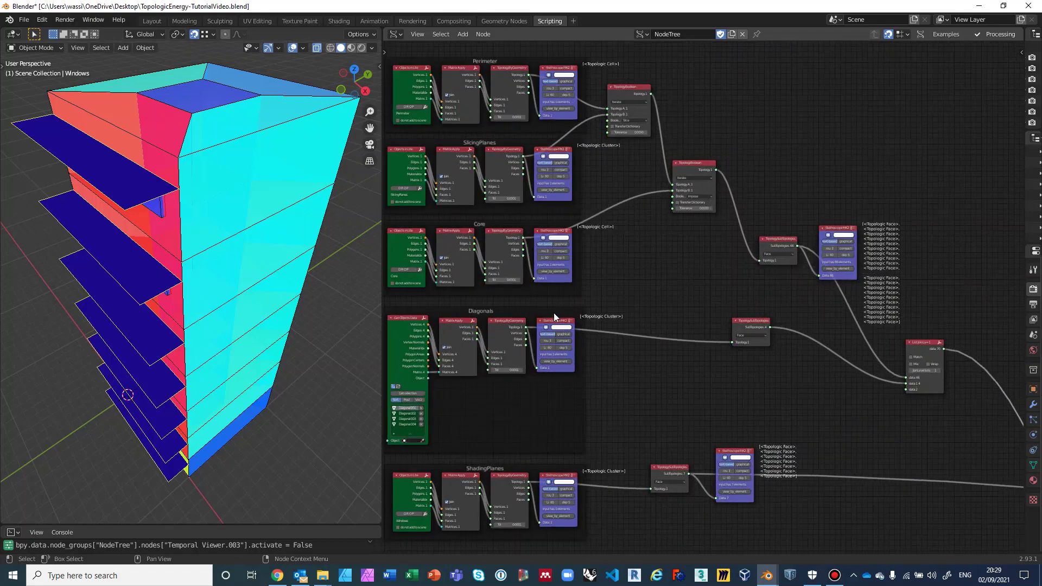
pyautogui.moveTo(720, 339); pyautogui.dragTo(471, 171, button='middle')
# Follow the links to the Check Results Dictionaries and Display Apertures frames
pyautogui.scroll(-2, 656, 300)
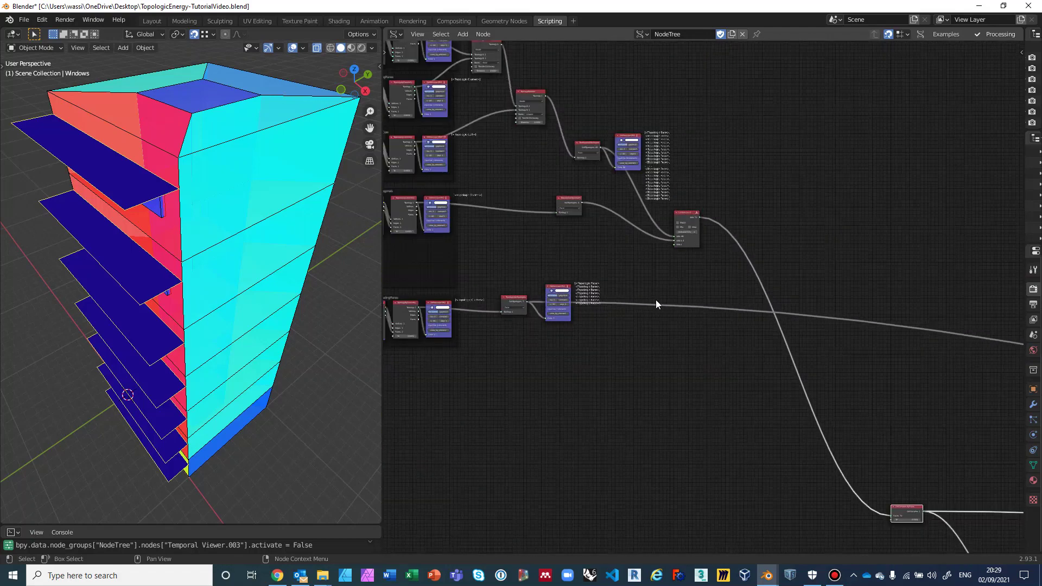
pyautogui.scroll(-2, 641, 291)
pyautogui.moveTo(642, 291); pyautogui.dragTo(960, 225, button='middle')
pyautogui.moveTo(684, 228); pyautogui.dragTo(783, 125, button='middle')
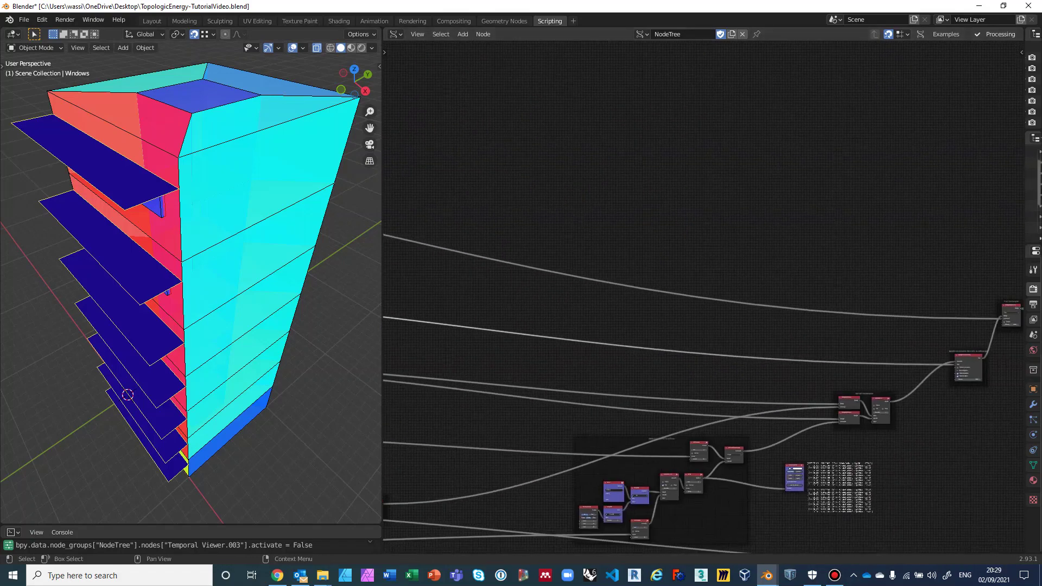
pyautogui.moveTo(931, 217); pyautogui.dragTo(678, 196, button='middle')
pyautogui.moveTo(751, 206); pyautogui.dragTo(639, 199, button='middle')
pyautogui.scroll(2, 640, 200)
pyautogui.moveTo(797, 200); pyautogui.dragTo(647, 268, button='middle')
pyautogui.scroll(2, 786, 259)
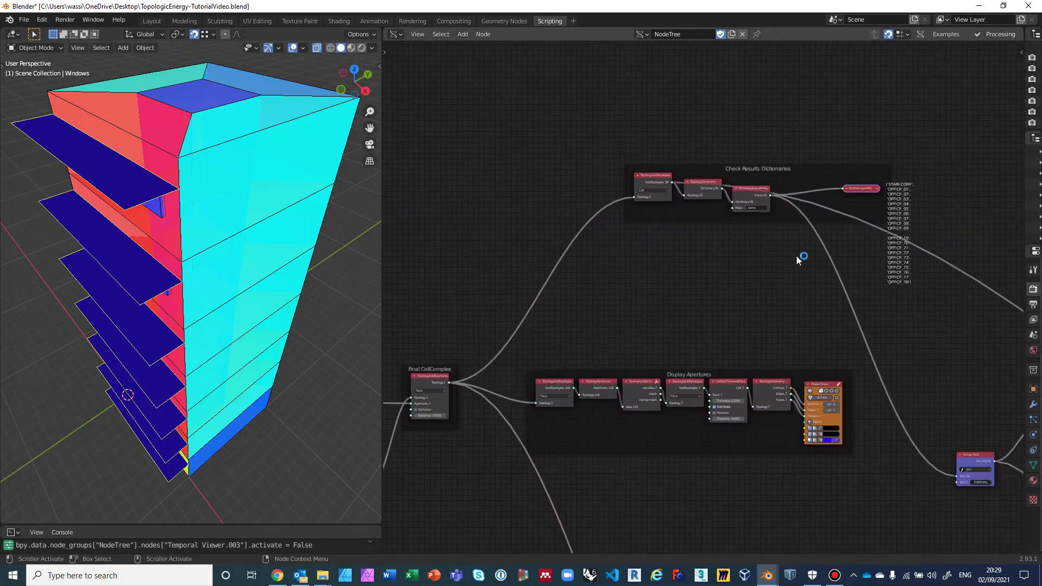
# Hide and re-show the drawn apertures on the tower with the Viewer Draw toggle
pyautogui.scroll(3, 804, 256)
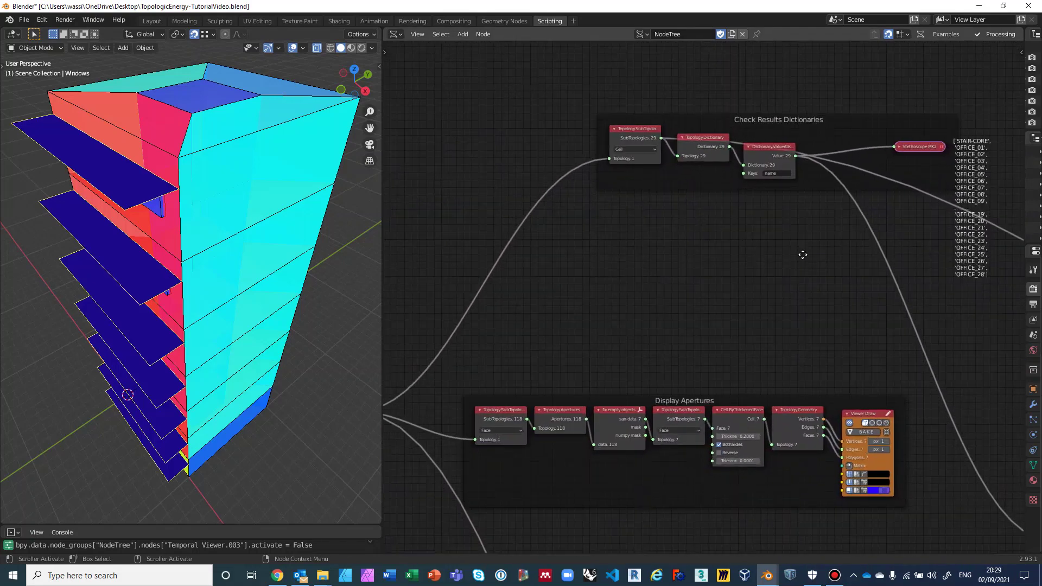
pyautogui.moveTo(802, 257); pyautogui.dragTo(867, 191, button='middle')
pyautogui.scroll(1, 868, 190)
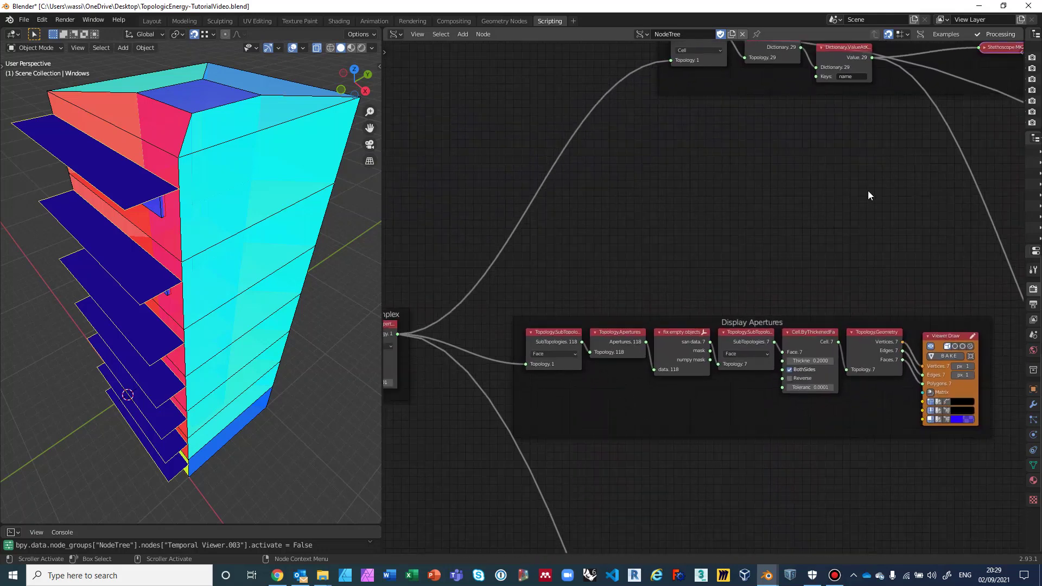
pyautogui.click(931, 345)
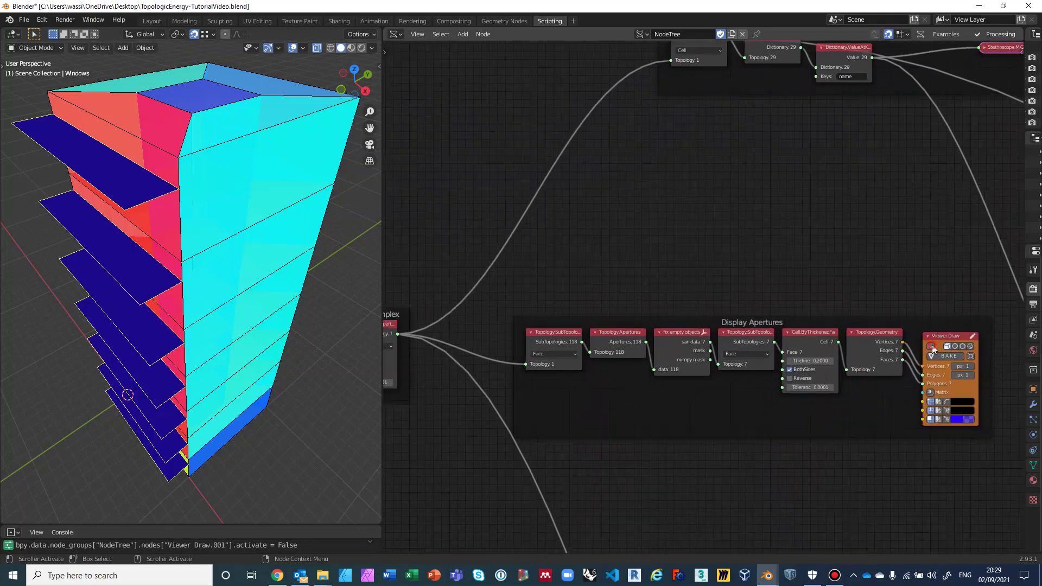
pyautogui.click(932, 345)
# Move the Final CellComplex frame slightly down above the Transfer Dictionaries node
pyautogui.moveTo(838, 260); pyautogui.dragTo(854, 131, button='middle')
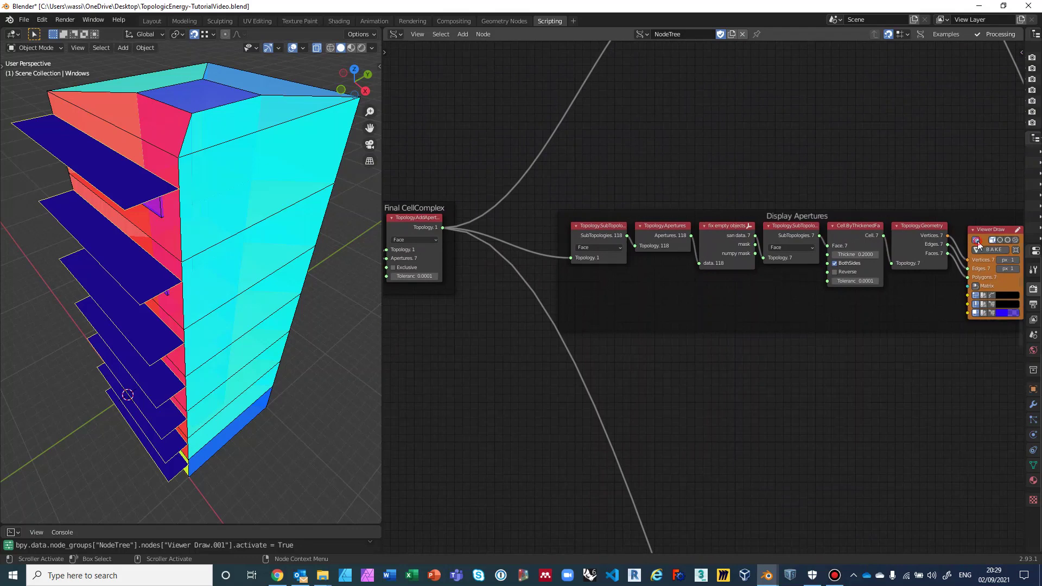
pyautogui.moveTo(562, 201); pyautogui.dragTo(652, 187, button='middle')
pyautogui.moveTo(498, 201)
pyautogui.mouseDown()
pyautogui.moveTo(510, 193)
pyautogui.moveTo(498, 209)
pyautogui.mouseUp()
pyautogui.scroll(-2, 571, 304)
pyautogui.moveTo(571, 304); pyautogui.dragTo(678, 301, button='middle')
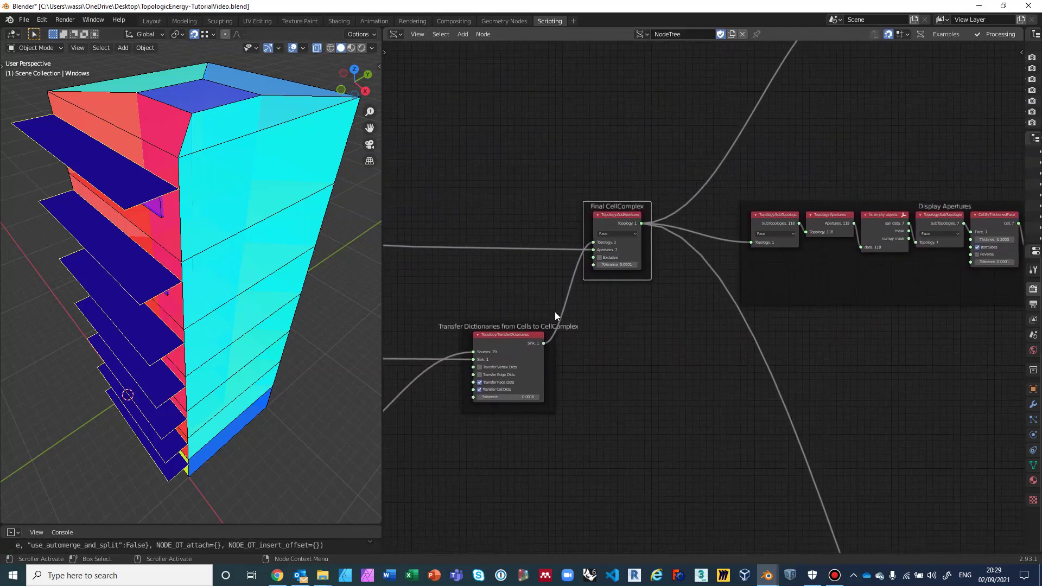
# Pan back past the dictionary nodes to Separate Core and Peripheral Cells
pyautogui.moveTo(500, 307); pyautogui.dragTo(692, 305, button='middle')
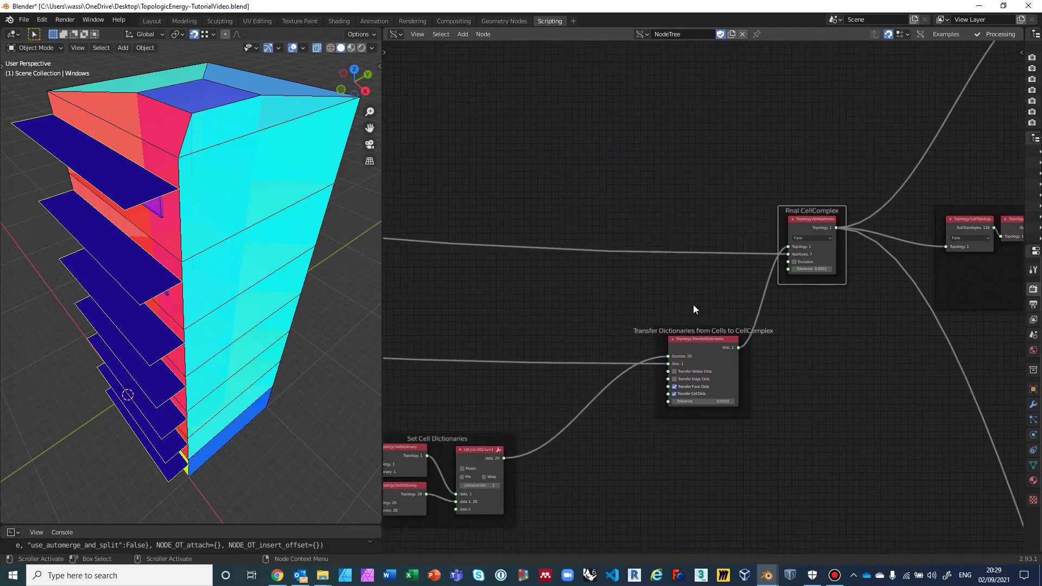
pyautogui.scroll(-1, 654, 304)
pyautogui.scroll(-1, 651, 304)
pyautogui.moveTo(598, 300); pyautogui.dragTo(847, 309, button='middle')
pyautogui.scroll(-5, 701, 300)
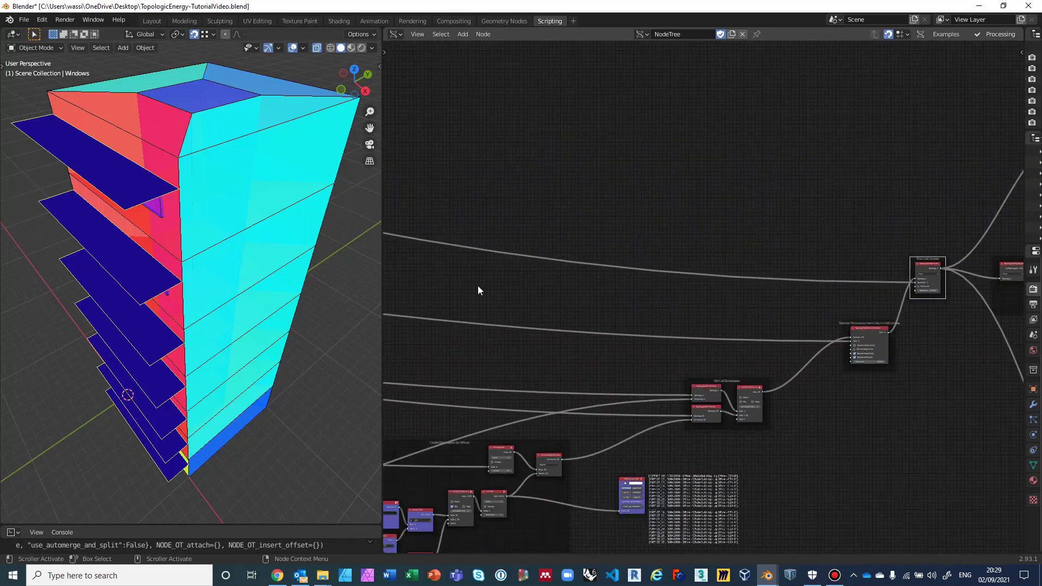
pyautogui.moveTo(502, 287); pyautogui.dragTo(837, 311, button='middle')
pyautogui.moveTo(594, 293); pyautogui.dragTo(901, 344, button='middle')
pyautogui.moveTo(570, 273); pyautogui.dragTo(800, 383, button='middle')
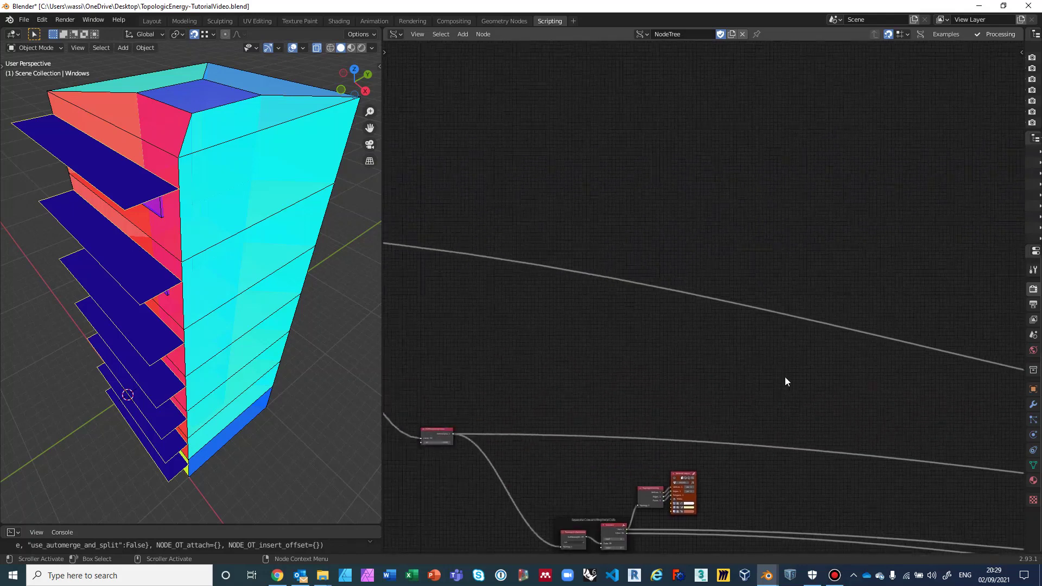
pyautogui.moveTo(587, 324); pyautogui.dragTo(716, 307, button='middle')
pyautogui.scroll(2, 716, 308)
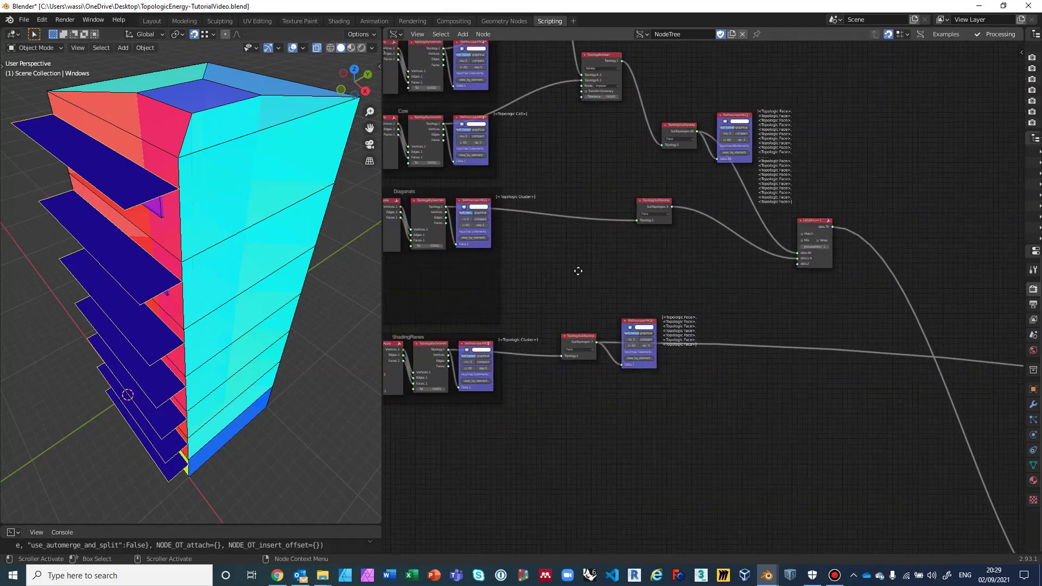
pyautogui.scroll(2, 723, 207)
pyautogui.scroll(4, 692, 239)
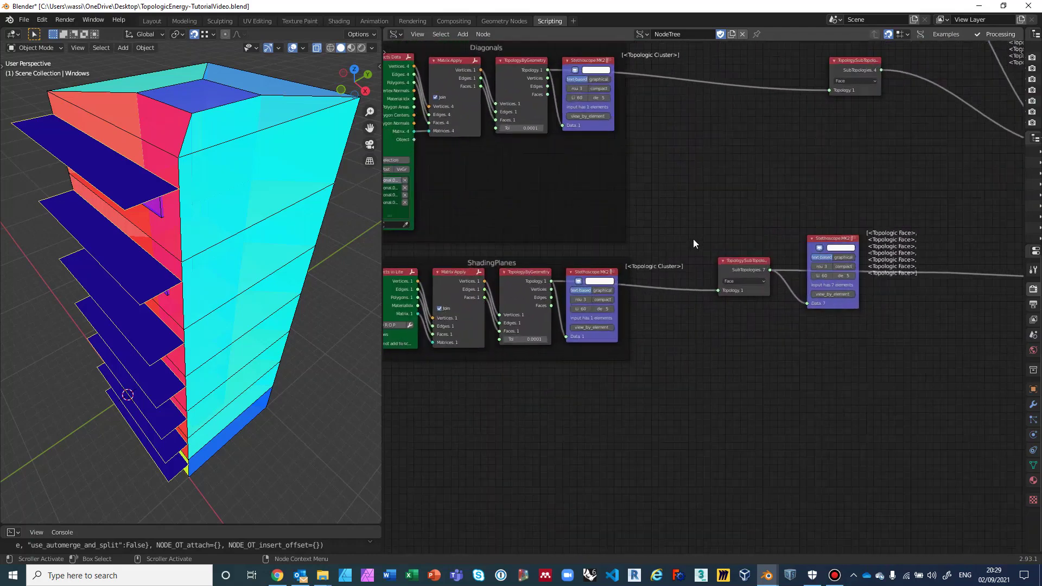
pyautogui.scroll(3, 692, 239)
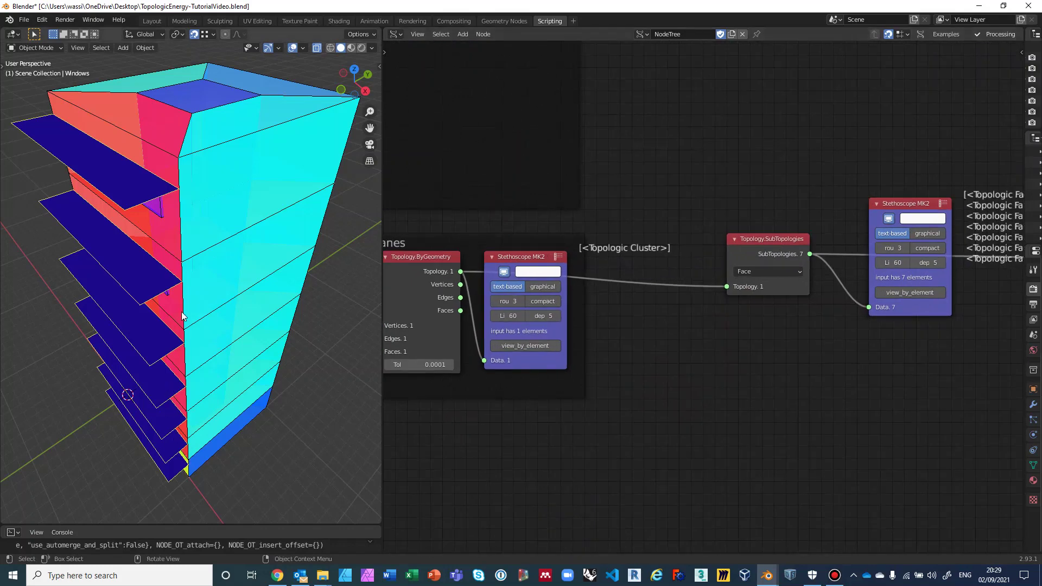
# Shift the Topology.SubTopologies node after the ShadingPlanes frame slightly left
pyautogui.moveTo(514, 430); pyautogui.dragTo(797, 440, button='middle')
pyautogui.scroll(-1, 797, 440)
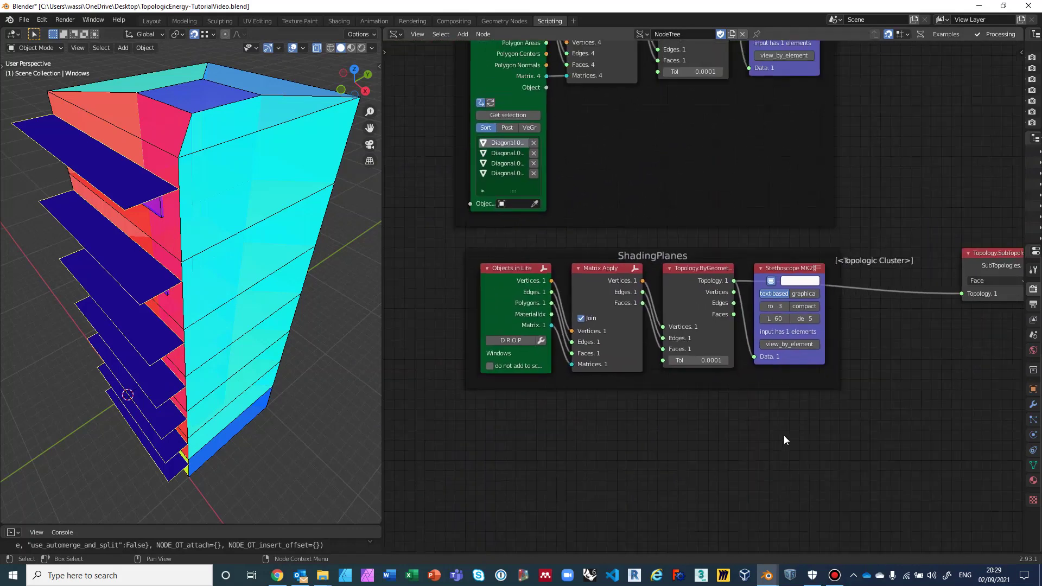
pyautogui.moveTo(727, 434); pyautogui.dragTo(458, 434, button='middle')
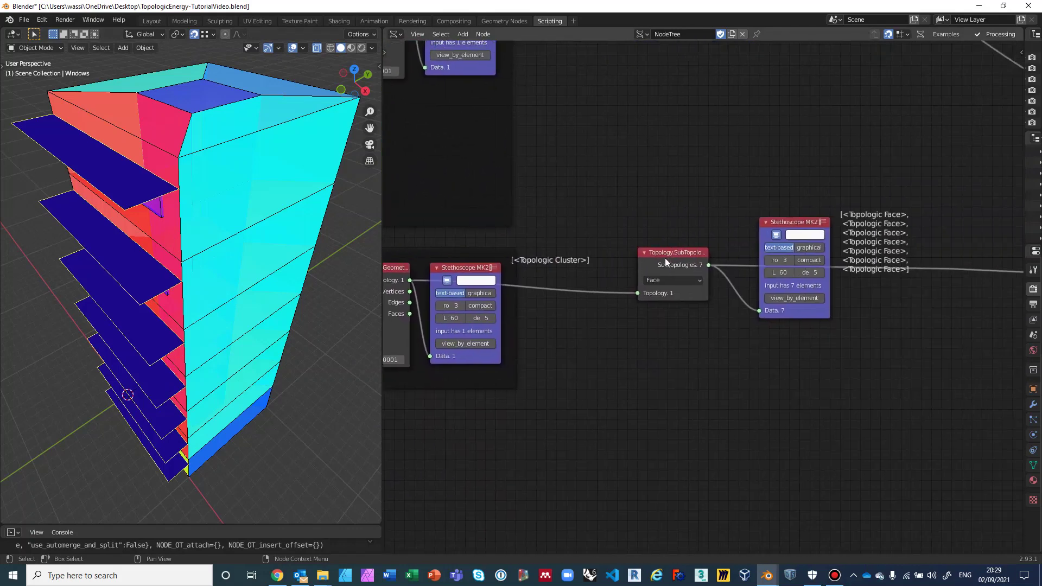
pyautogui.moveTo(665, 258); pyautogui.dragTo(625, 279)
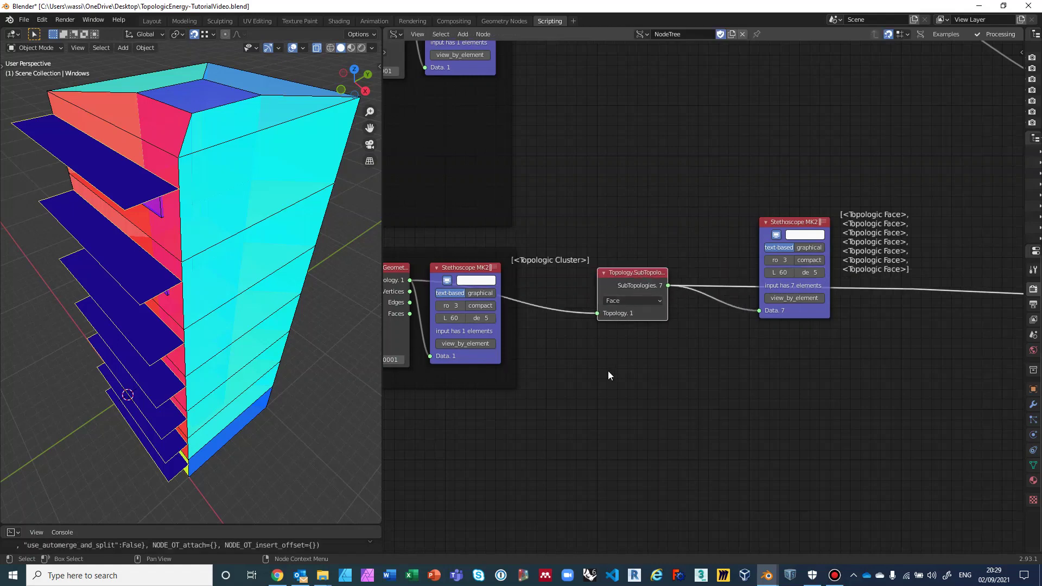
# Pan along the links back toward the CellComplex and dictionary nodes
pyautogui.moveTo(608, 371); pyautogui.dragTo(797, 353, button='middle')
pyautogui.scroll(-3, 797, 353)
pyautogui.scroll(-1, 728, 367)
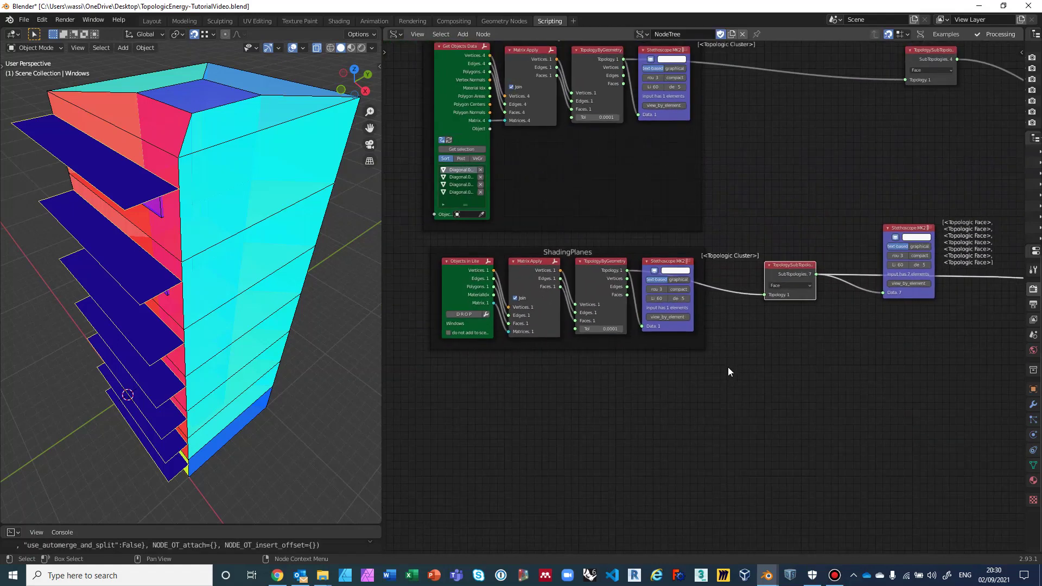
pyautogui.moveTo(728, 367); pyautogui.dragTo(460, 394, button='middle')
pyautogui.scroll(-5, 671, 380)
pyautogui.moveTo(778, 333); pyautogui.dragTo(384, 245, button='middle')
pyautogui.scroll(-5, 698, 342)
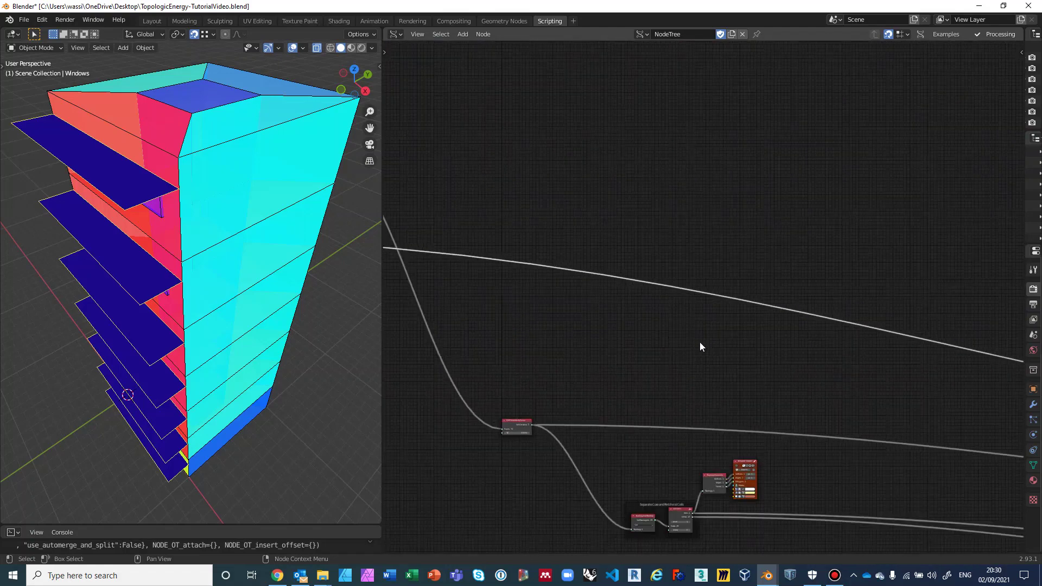
pyautogui.moveTo(700, 343); pyautogui.dragTo(292, 271, button='middle')
# Disconnect the link feeding Final CellComplex's Apertures input
pyautogui.moveTo(906, 343); pyautogui.dragTo(595, 269, button='middle')
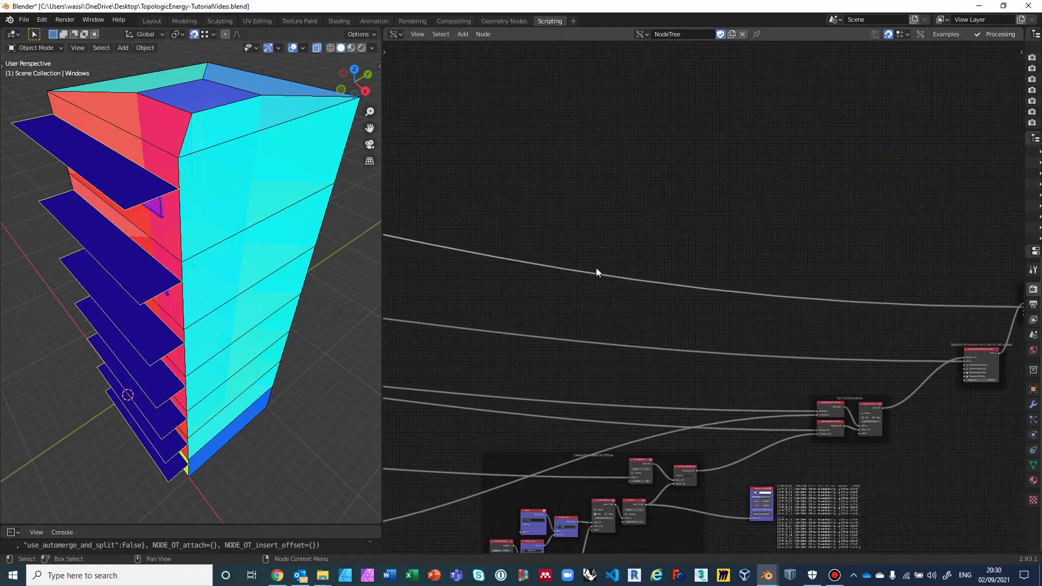
pyautogui.keyDown('ctrl'); pyautogui.moveTo(732, 268); pyautogui.dragTo(570, 265, button='middle'); pyautogui.keyUp('ctrl')
pyautogui.scroll(2, 486, 261)
pyautogui.scroll(6, 487, 260)
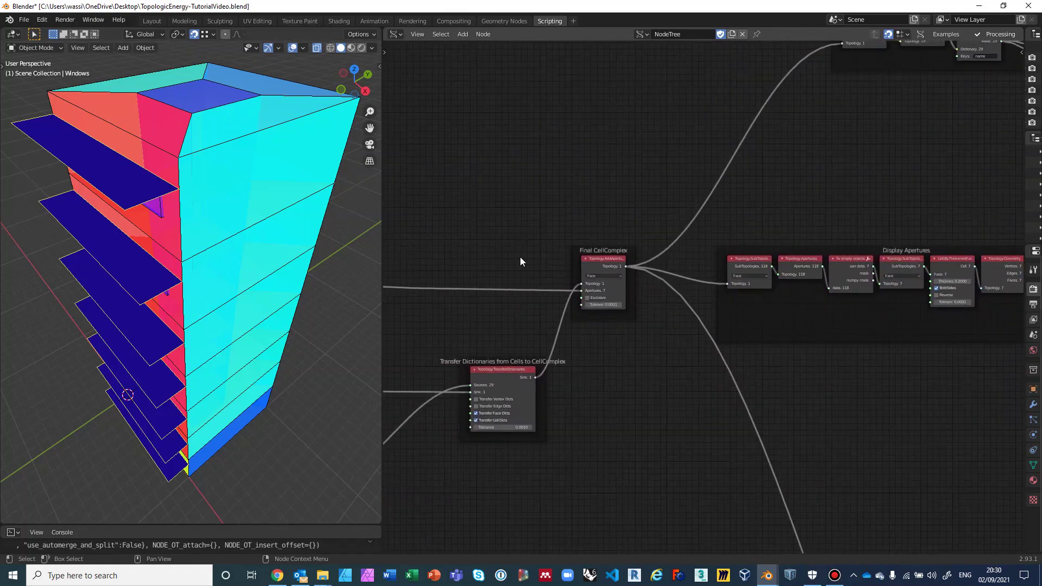
pyautogui.scroll(3, 520, 258)
pyautogui.scroll(1, 520, 258)
pyautogui.scroll(1, 520, 257)
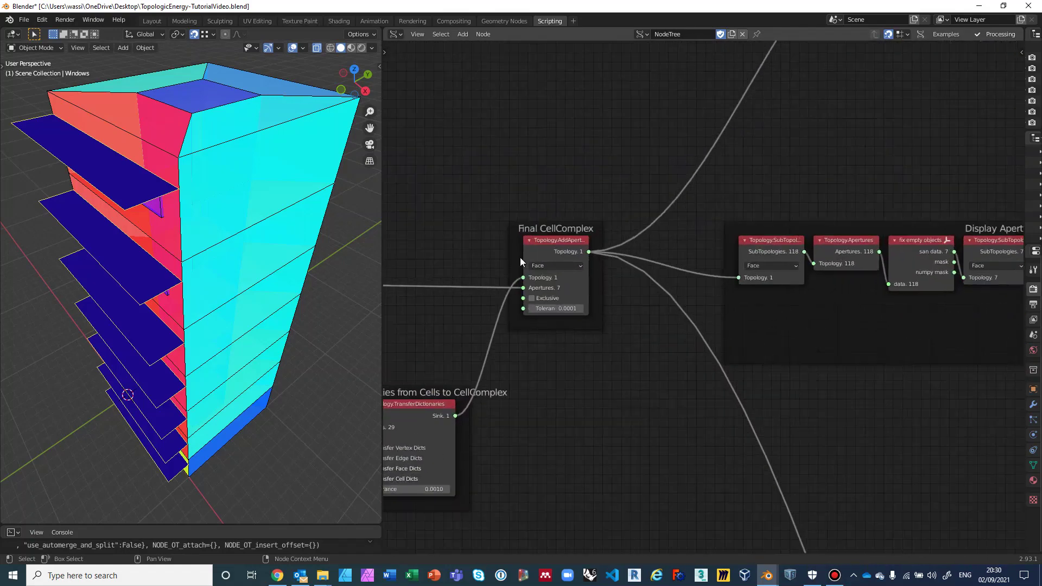
pyautogui.moveTo(656, 314)
pyautogui.mouseDown(button='middle')
pyautogui.moveTo(696, 297)
pyautogui.moveTo(647, 324)
pyautogui.mouseUp(button='middle')
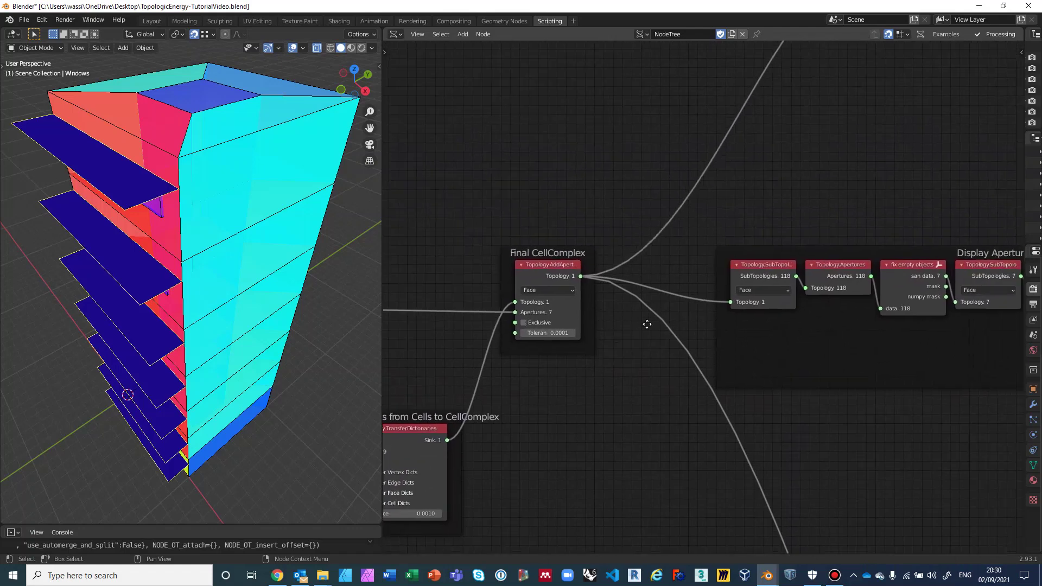
pyautogui.moveTo(514, 312); pyautogui.dragTo(499, 357)
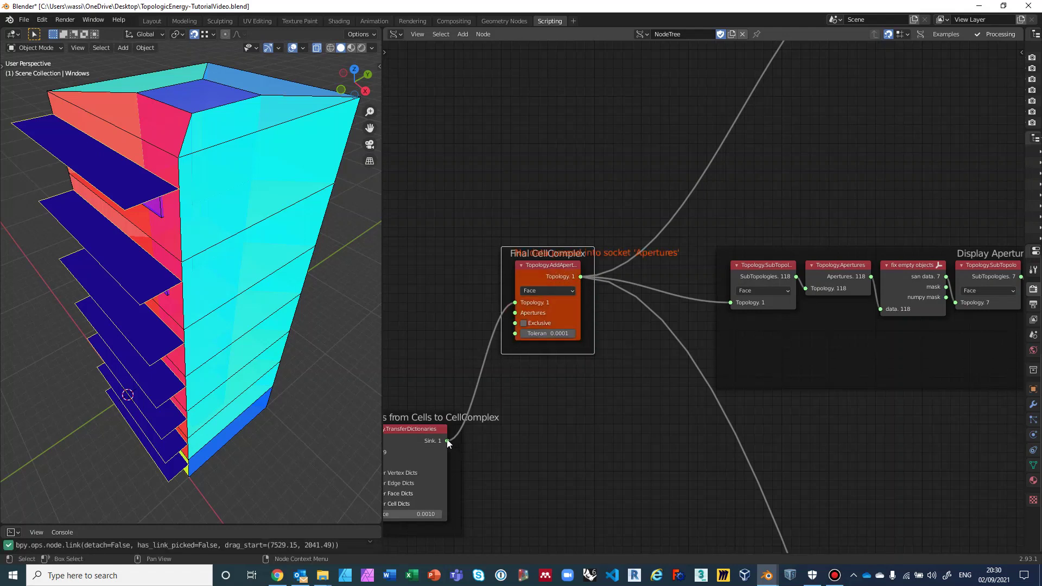
# Connect the Transfer Dictionaries Sink output to Display Apertures and turn Viewer Draw on
pyautogui.moveTo(448, 441); pyautogui.dragTo(731, 307)
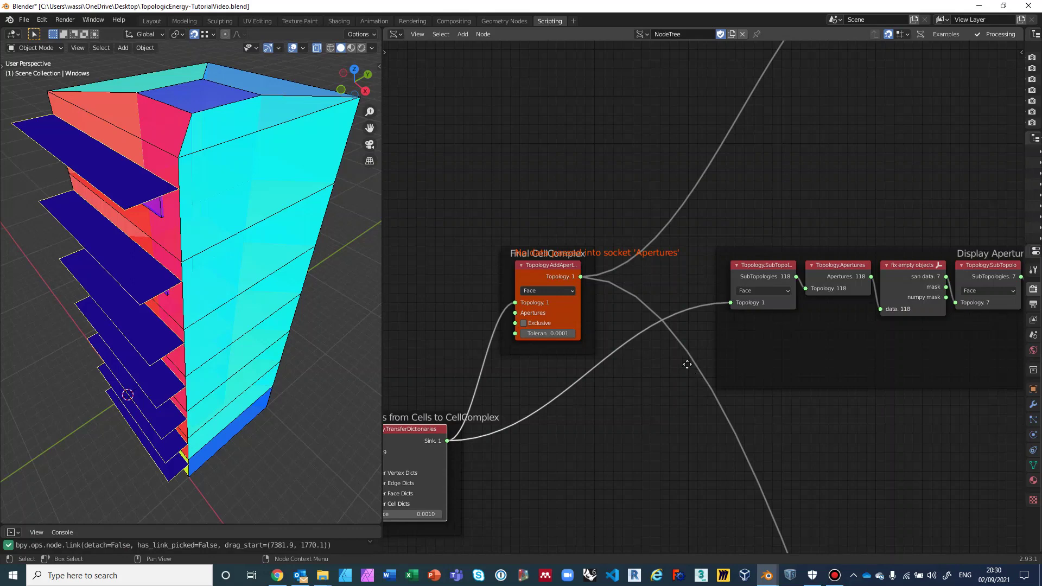
pyautogui.moveTo(686, 364); pyautogui.dragTo(347, 341, button='middle')
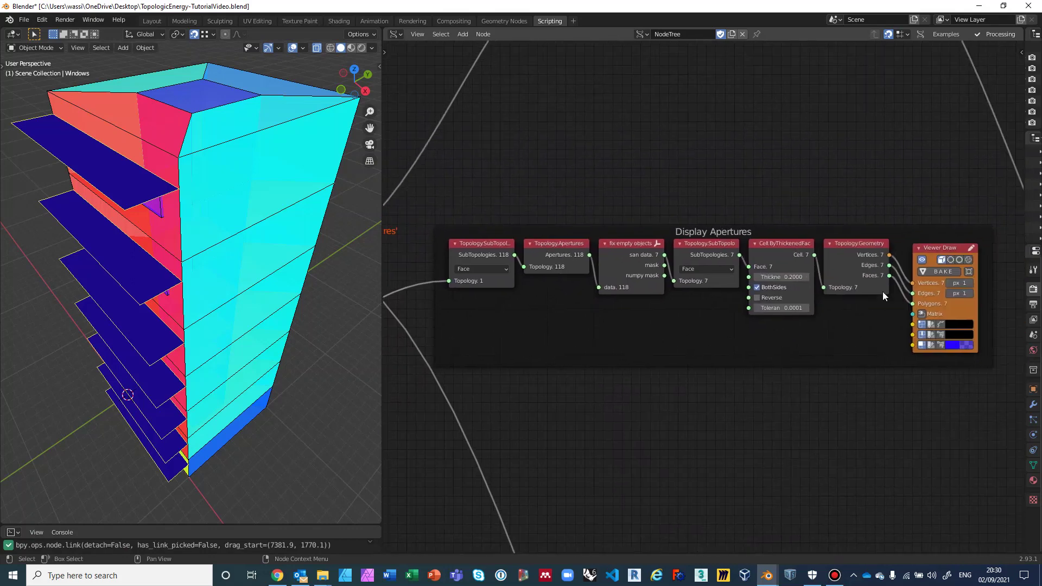
pyautogui.click(921, 261)
pyautogui.moveTo(704, 392); pyautogui.dragTo(853, 377, button='middle')
# Pan back to the green input nodes and select the ShadingPlanes frame
pyautogui.scroll(-4, 536, 390)
pyautogui.moveTo(558, 388); pyautogui.dragTo(852, 369, button='middle')
pyautogui.scroll(-1, 797, 370)
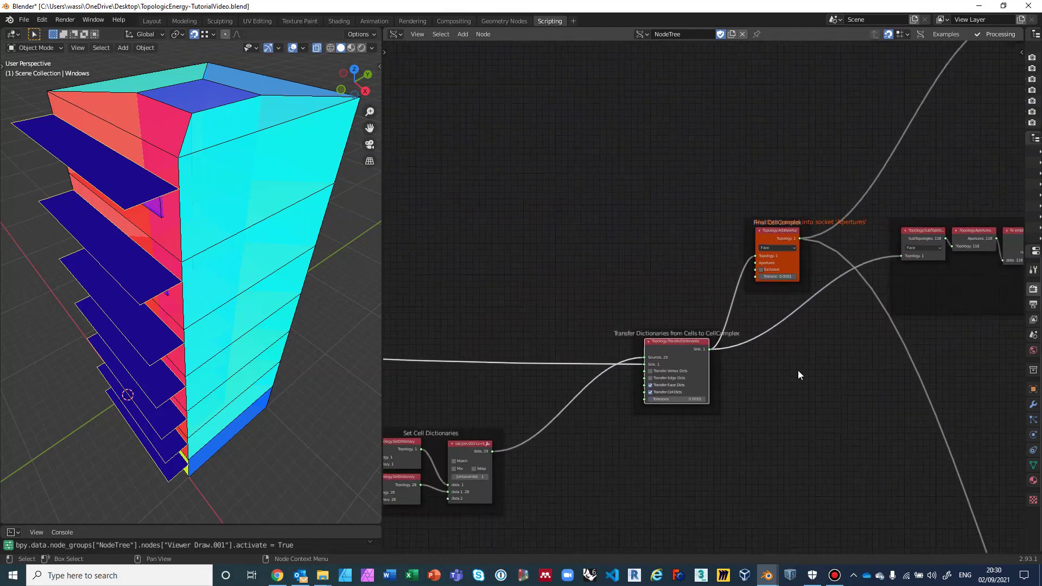
pyautogui.scroll(-2, 551, 376)
pyautogui.moveTo(529, 375); pyautogui.dragTo(731, 354, button='middle')
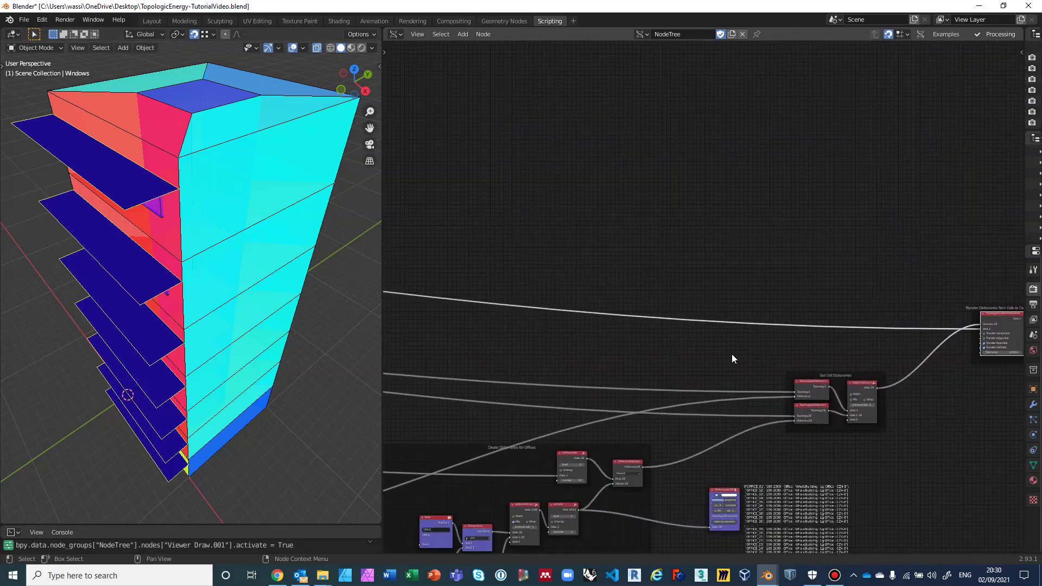
pyautogui.scroll(-5, 732, 353)
pyautogui.moveTo(497, 360); pyautogui.dragTo(889, 383, button='middle')
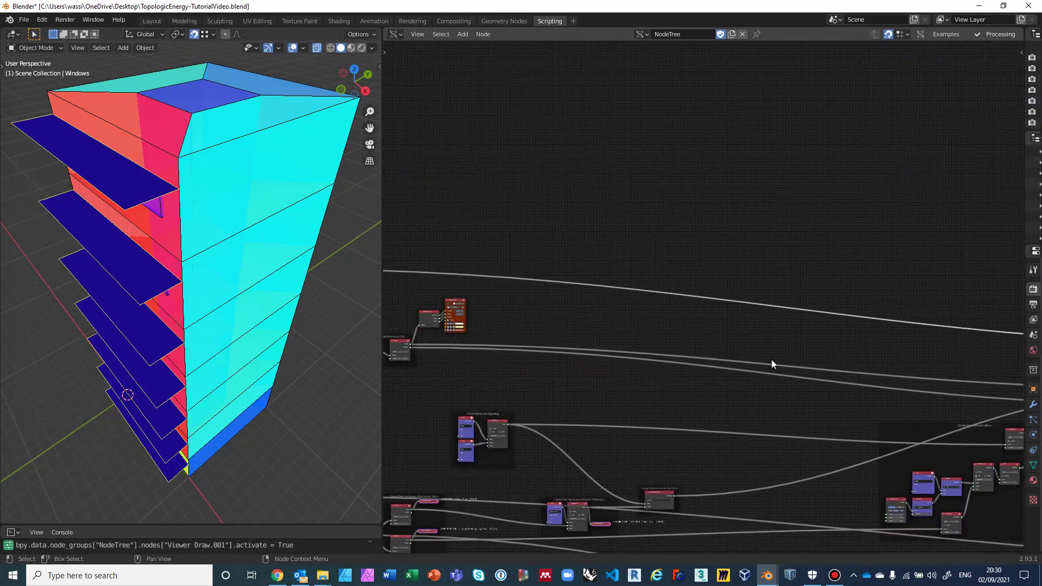
pyautogui.scroll(-4, 549, 354)
pyautogui.moveTo(549, 354); pyautogui.dragTo(861, 375, button='middle')
pyautogui.moveTo(615, 352); pyautogui.dragTo(826, 422, button='middle')
pyautogui.scroll(2, 655, 326)
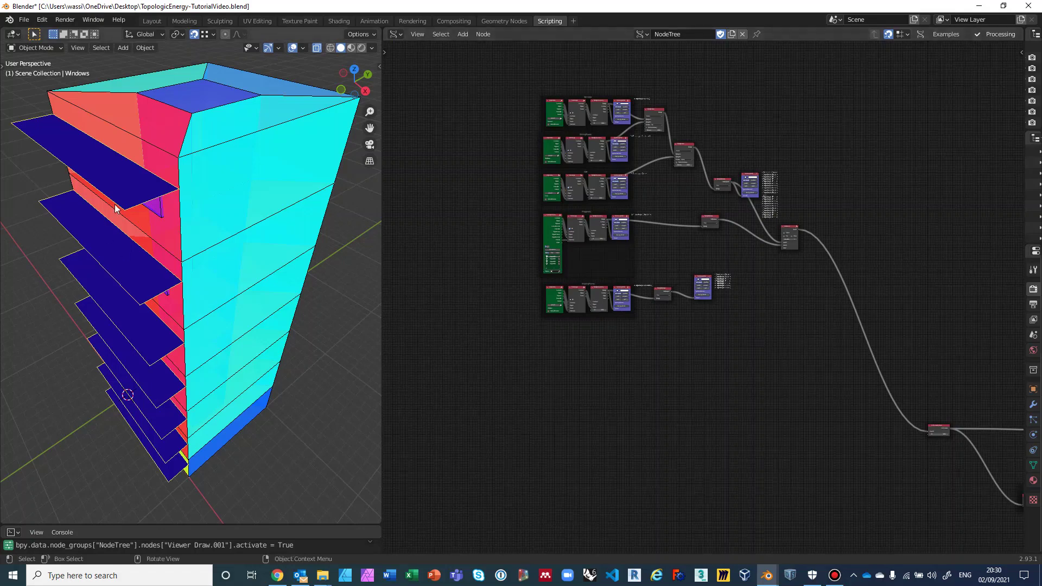
pyautogui.scroll(1, 458, 344)
pyautogui.scroll(2, 458, 344)
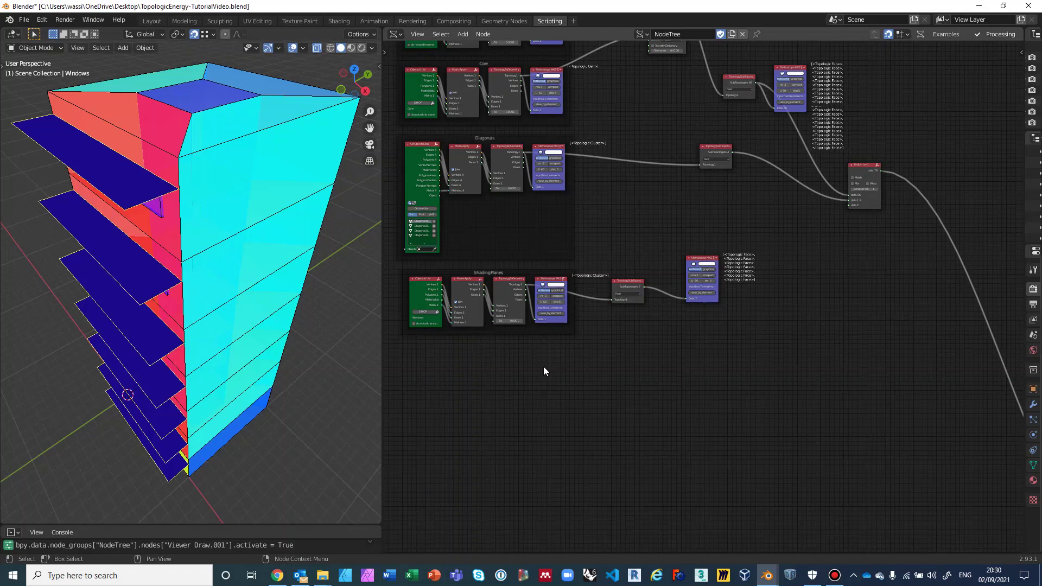
pyautogui.click(500, 277)
# Zoom in on the ShadingPlanes frame beside the Topologic Cluster label and open the sidebar
pyautogui.moveTo(519, 357); pyautogui.dragTo(771, 349, button='middle')
pyautogui.scroll(1, 548, 361)
pyautogui.scroll(2, 547, 362)
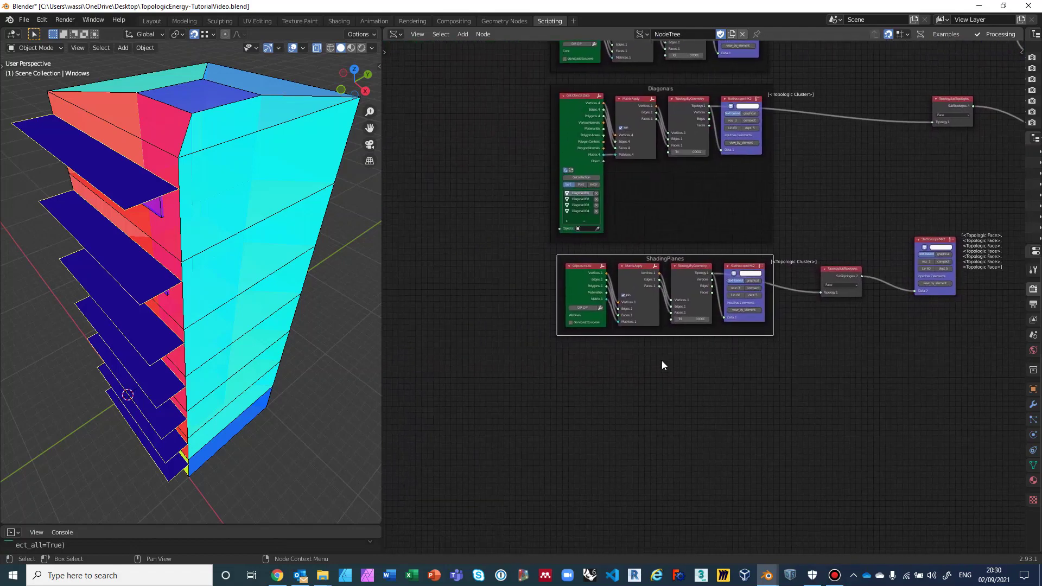
pyautogui.scroll(3, 644, 362)
pyautogui.scroll(3, 507, 380)
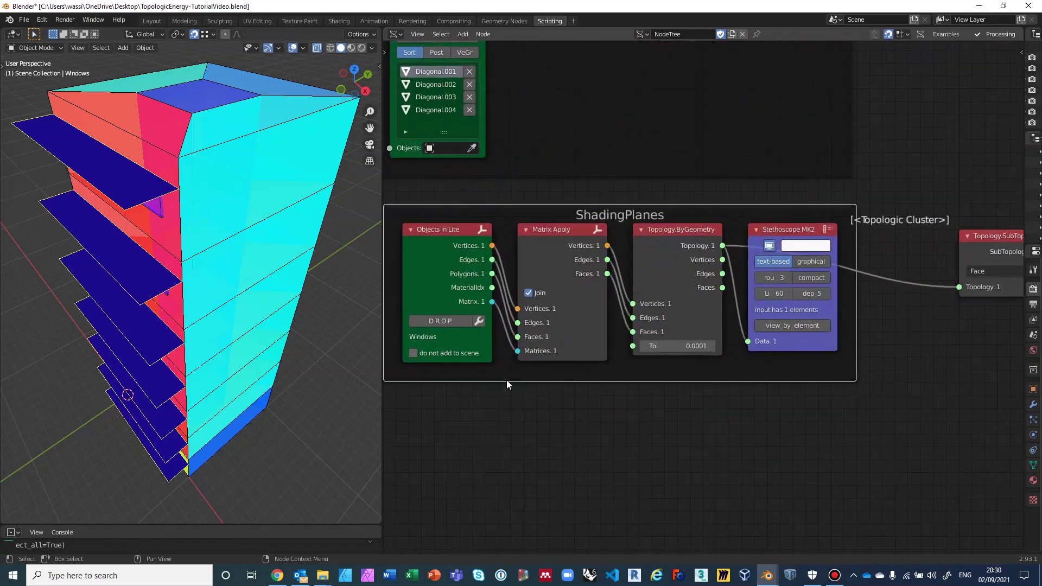
pyautogui.moveTo(511, 380); pyautogui.dragTo(610, 383, button='middle')
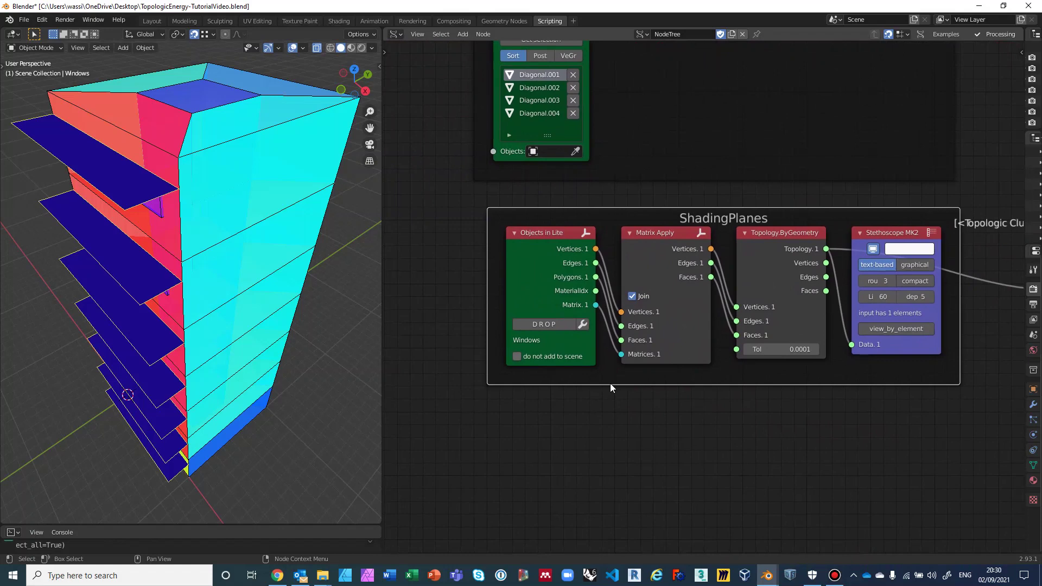
pyautogui.scroll(2, 601, 382)
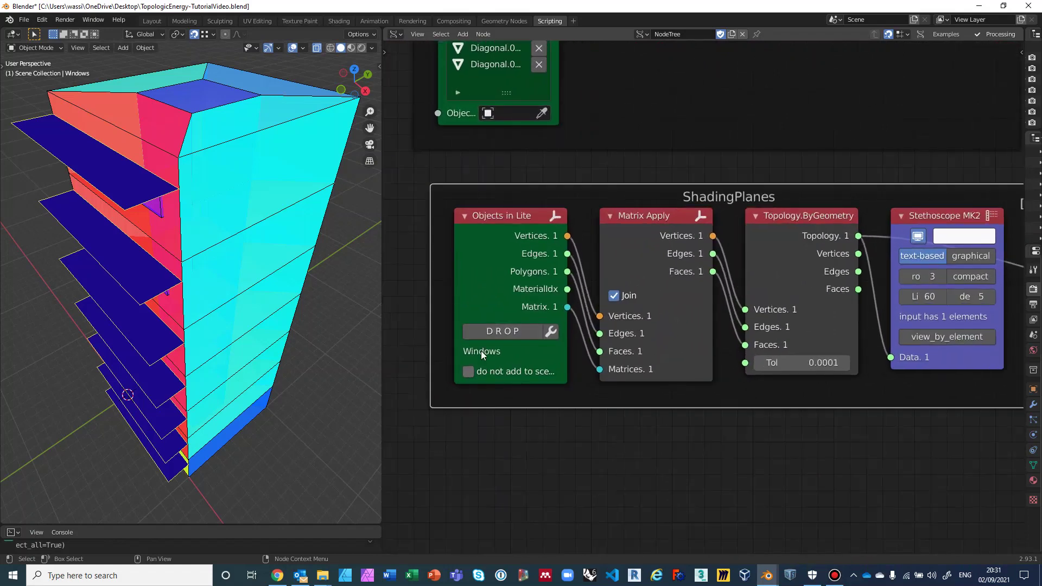
pyautogui.moveTo(635, 431); pyautogui.dragTo(466, 461, button='middle')
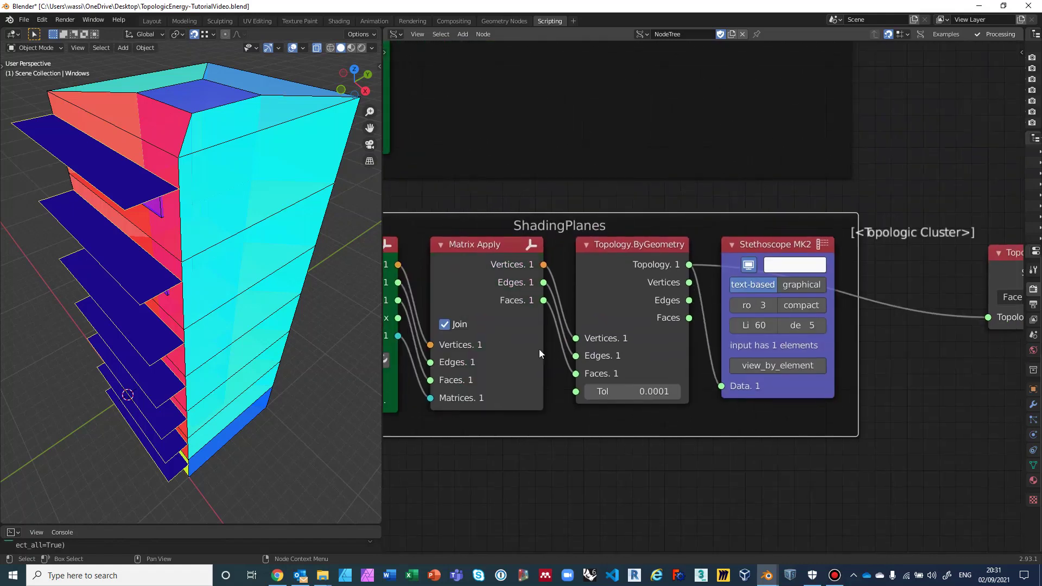
pyautogui.click(1020, 53)
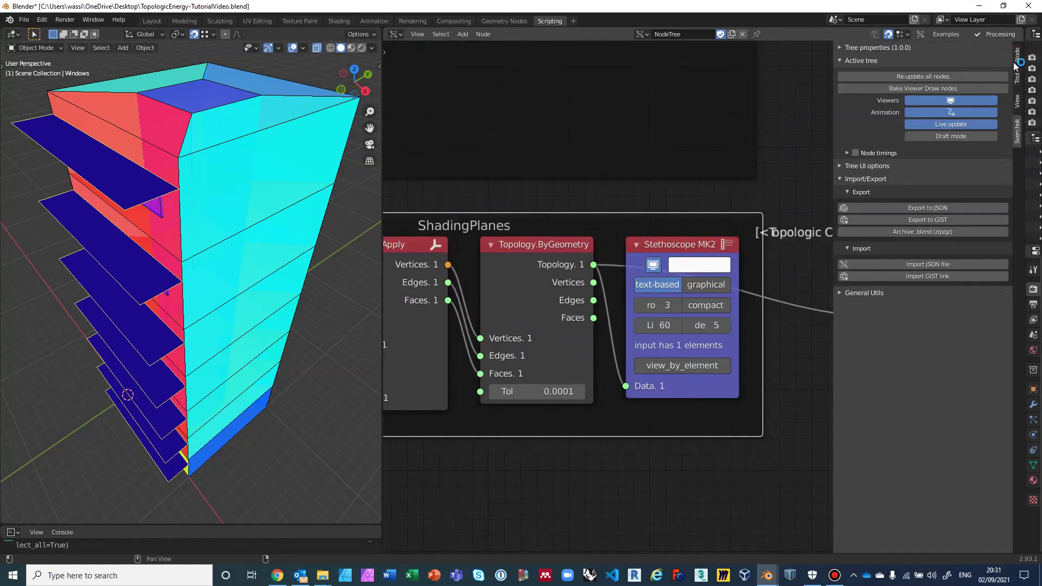
# Change the frame's Label from ShadingPlanes to 'Windows' in the sidebar's Node tab
pyautogui.click(1016, 56)
pyautogui.click(941, 77)
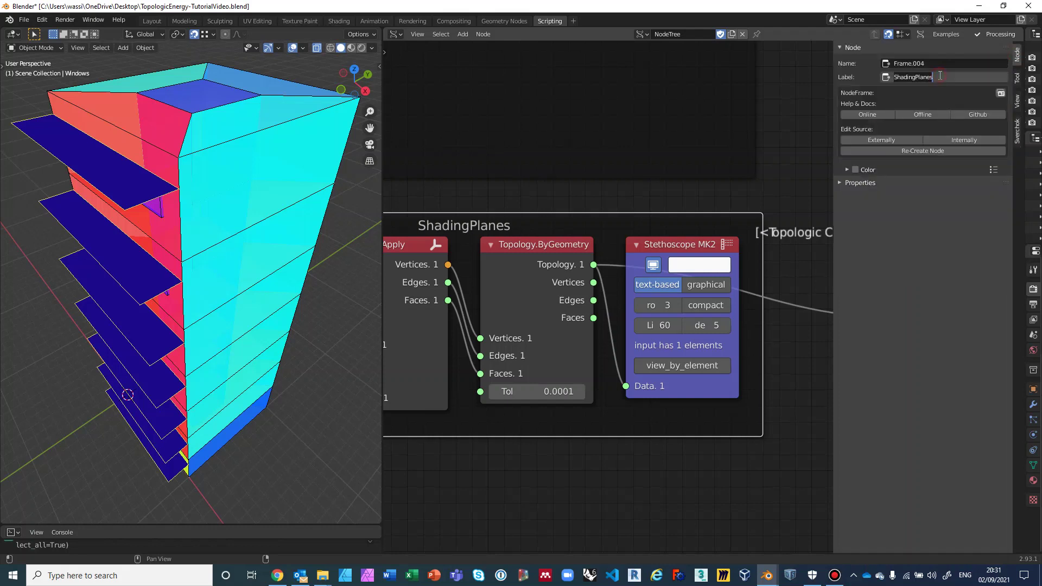
pyautogui.doubleClick(915, 78)
pyautogui.write('Windows')
pyautogui.press('Return')
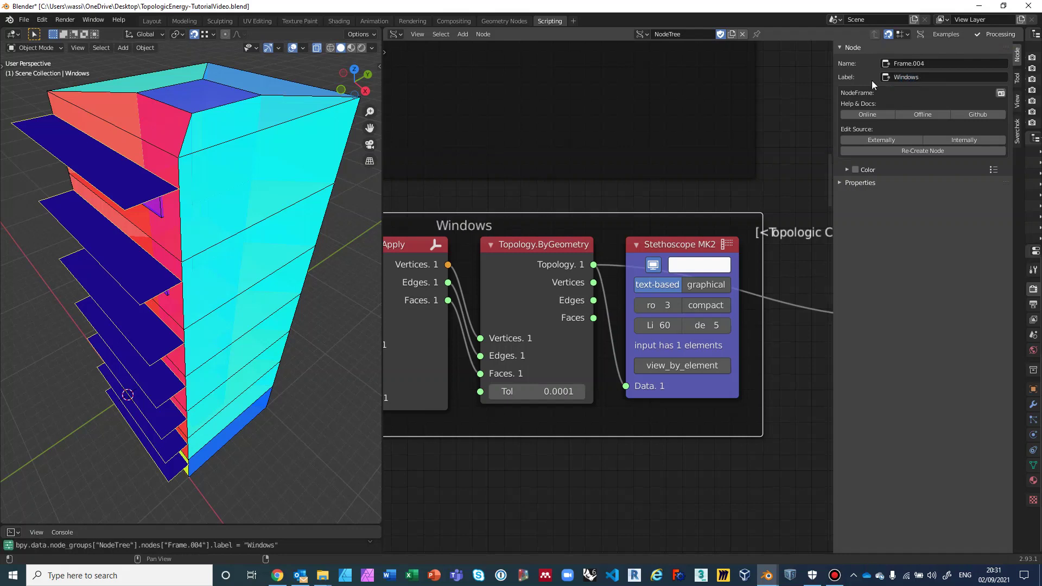
pyautogui.click(692, 194)
pyautogui.scroll(-3, 692, 193)
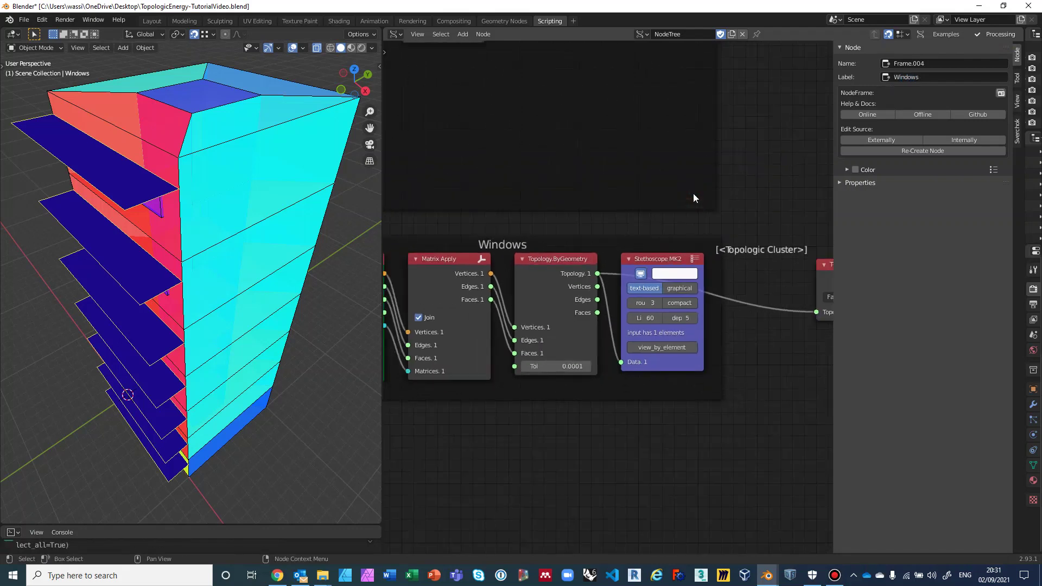
# Move the Windows group's Topology.SubTopologies node down and to the right
pyautogui.moveTo(687, 194); pyautogui.dragTo(611, 198, button='middle')
pyautogui.scroll(-2, 627, 206)
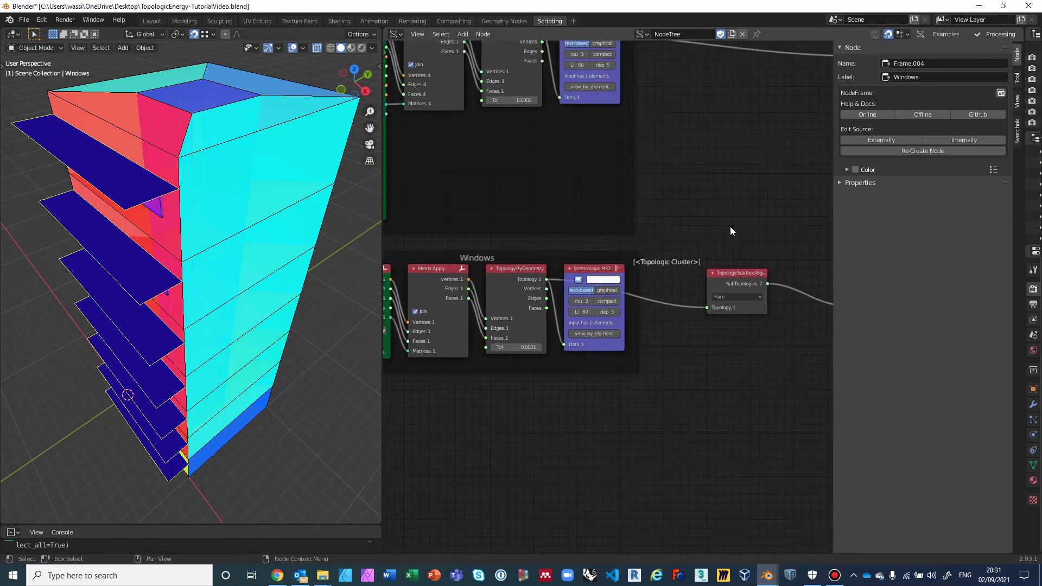
pyautogui.moveTo(730, 226); pyautogui.dragTo(527, 178, button='middle')
pyautogui.scroll(-1, 553, 188)
pyautogui.moveTo(550, 234); pyautogui.dragTo(625, 323)
pyautogui.moveTo(790, 373); pyautogui.dragTo(513, 252, button='middle')
pyautogui.scroll(-4, 626, 270)
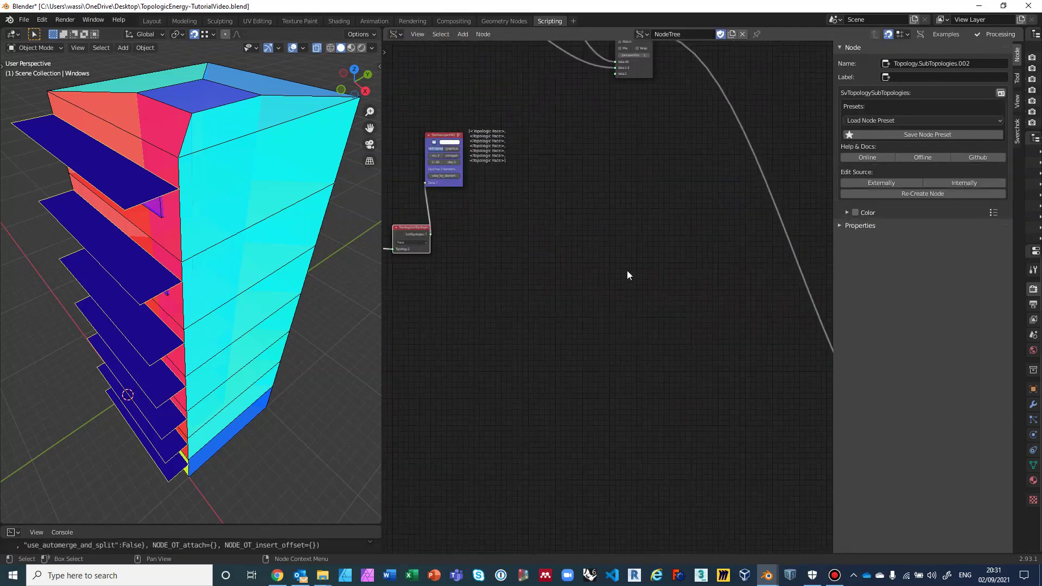
pyautogui.moveTo(623, 270); pyautogui.dragTo(587, 268, button='middle')
pyautogui.moveTo(397, 233); pyautogui.dragTo(697, 288)
pyautogui.moveTo(712, 251); pyautogui.dragTo(487, 205, button='middle')
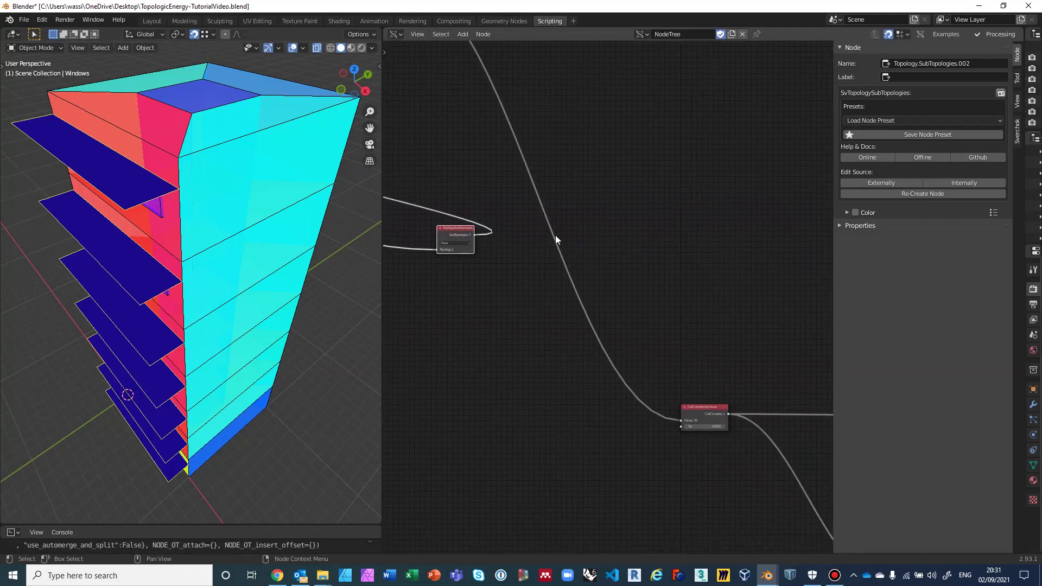
pyautogui.scroll(-1, 558, 242)
pyautogui.scroll(-1, 559, 242)
# Carry the SubTopologies node much further right toward the orange AddApertures node and drop it
pyautogui.moveTo(560, 242); pyautogui.dragTo(496, 238, button='middle')
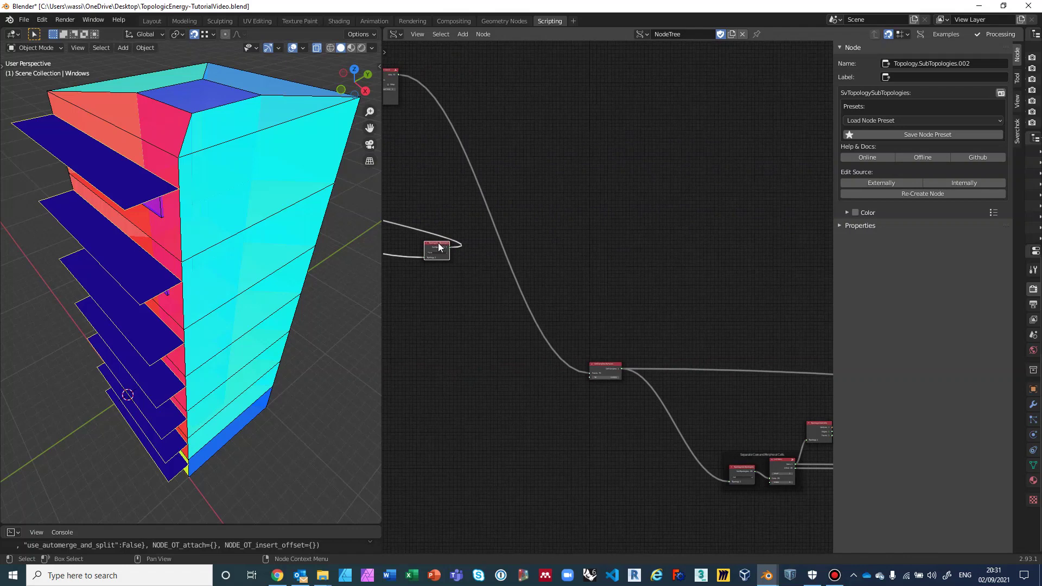
pyautogui.moveTo(440, 243); pyautogui.dragTo(758, 259)
pyautogui.moveTo(760, 291); pyautogui.dragTo(490, 295, button='middle')
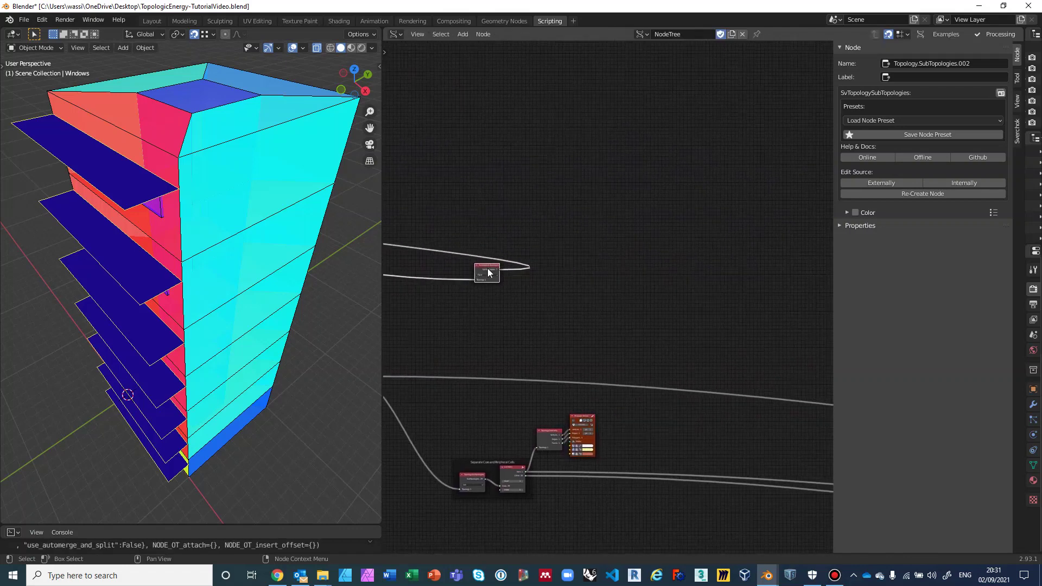
pyautogui.moveTo(489, 268); pyautogui.dragTo(769, 311)
pyautogui.moveTo(746, 278); pyautogui.dragTo(424, 181, button='middle')
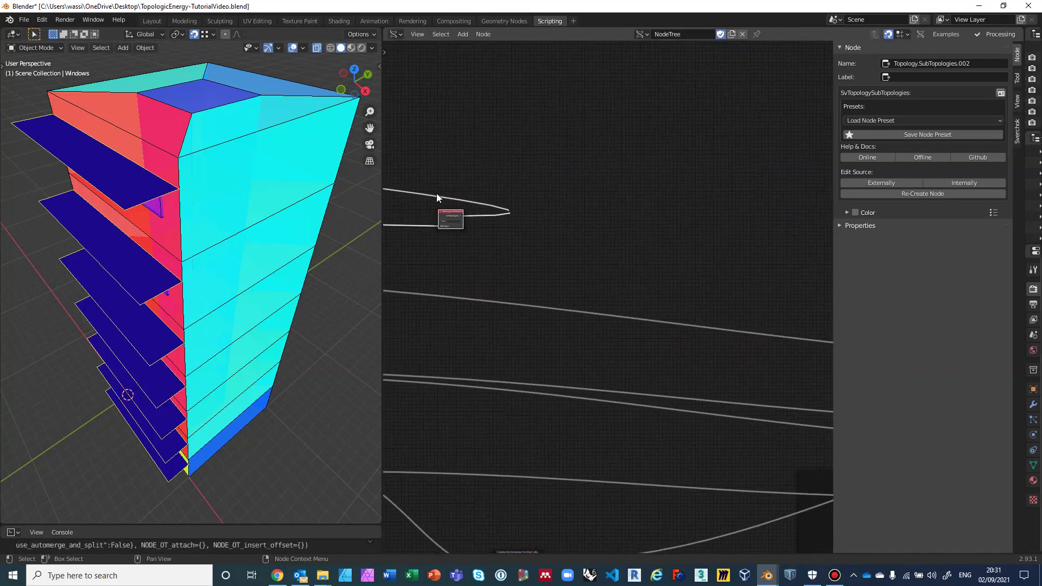
pyautogui.moveTo(447, 216); pyautogui.dragTo(737, 286)
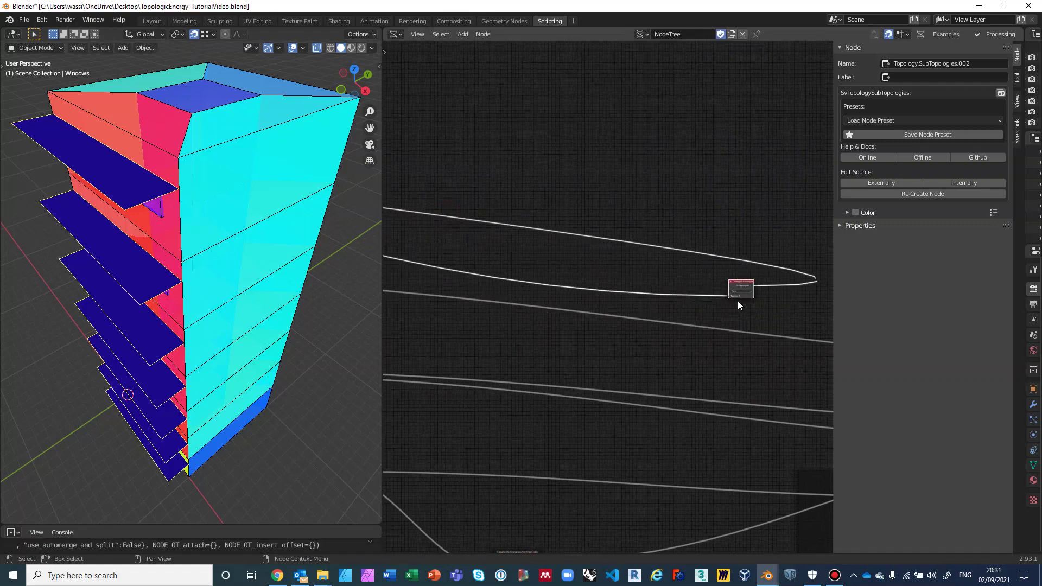
pyautogui.moveTo(739, 302); pyautogui.dragTo(409, 201, button='middle')
pyautogui.moveTo(413, 190); pyautogui.dragTo(742, 283)
pyautogui.click(784, 312)
# Wire the SubTopologies output into the orange AddApertures node's Apertures input
pyautogui.moveTo(785, 268); pyautogui.dragTo(557, 209, button='middle')
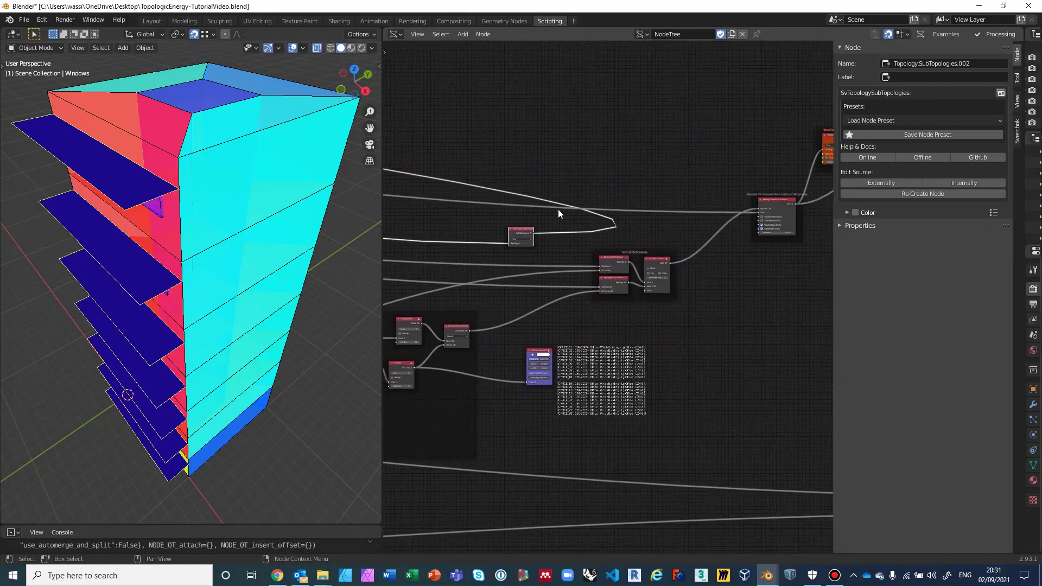
pyautogui.scroll(3, 727, 258)
pyautogui.moveTo(690, 277); pyautogui.dragTo(527, 382, button='middle')
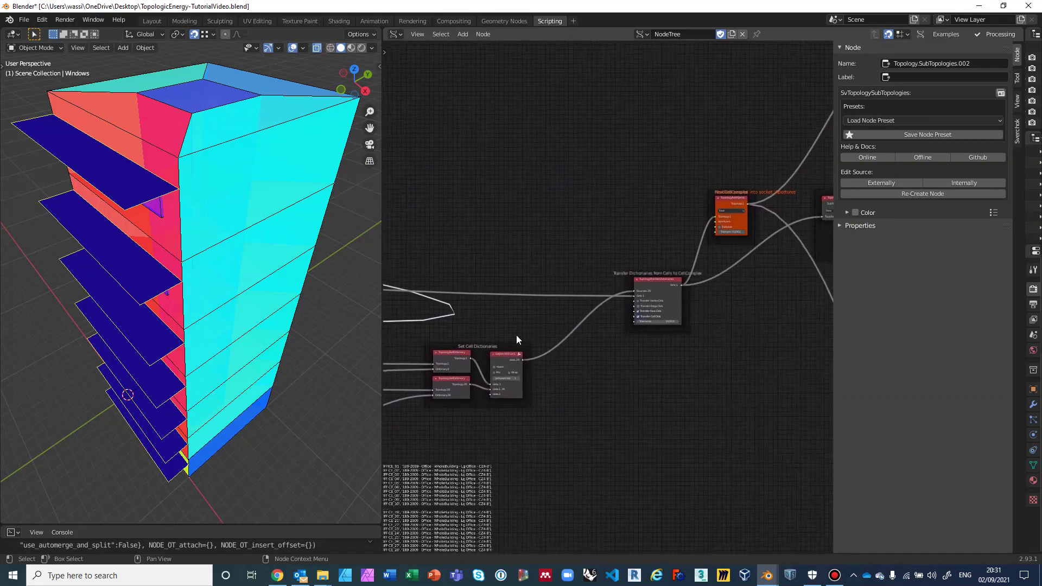
pyautogui.moveTo(597, 279); pyautogui.dragTo(750, 273, button='middle')
pyautogui.moveTo(505, 311); pyautogui.dragTo(692, 217)
pyautogui.moveTo(729, 243); pyautogui.dragTo(641, 291, button='middle')
pyautogui.scroll(3, 567, 281)
pyautogui.scroll(2, 505, 305)
pyautogui.moveTo(425, 262); pyautogui.dragTo(786, 246)
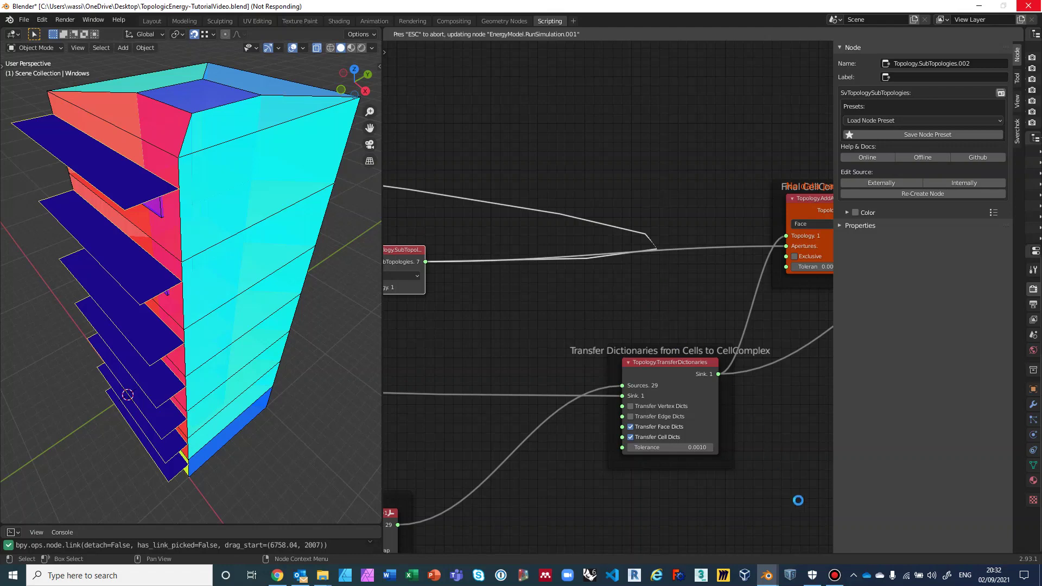
# Minimize the recorder and shift the SubTopologies node far to the left
pyautogui.click(834, 575)
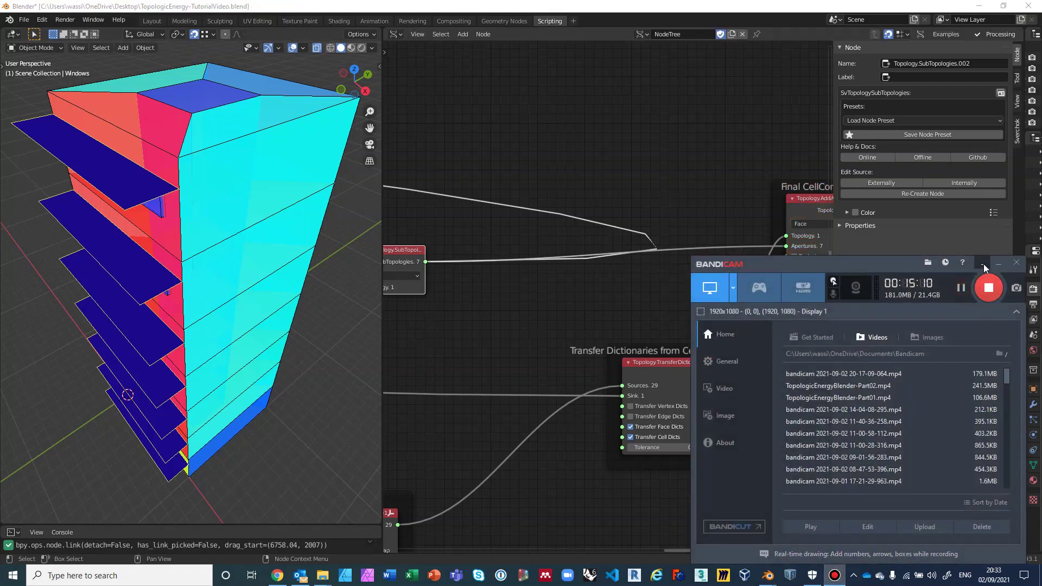
pyautogui.click(998, 263)
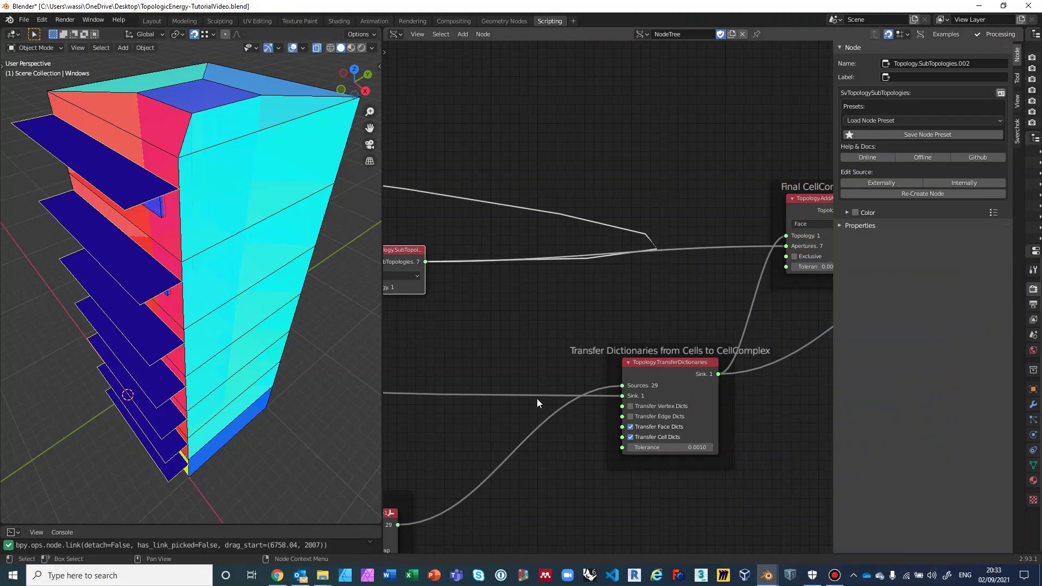
pyautogui.scroll(-4, 529, 384)
pyautogui.moveTo(529, 384); pyautogui.dragTo(676, 421, button='middle')
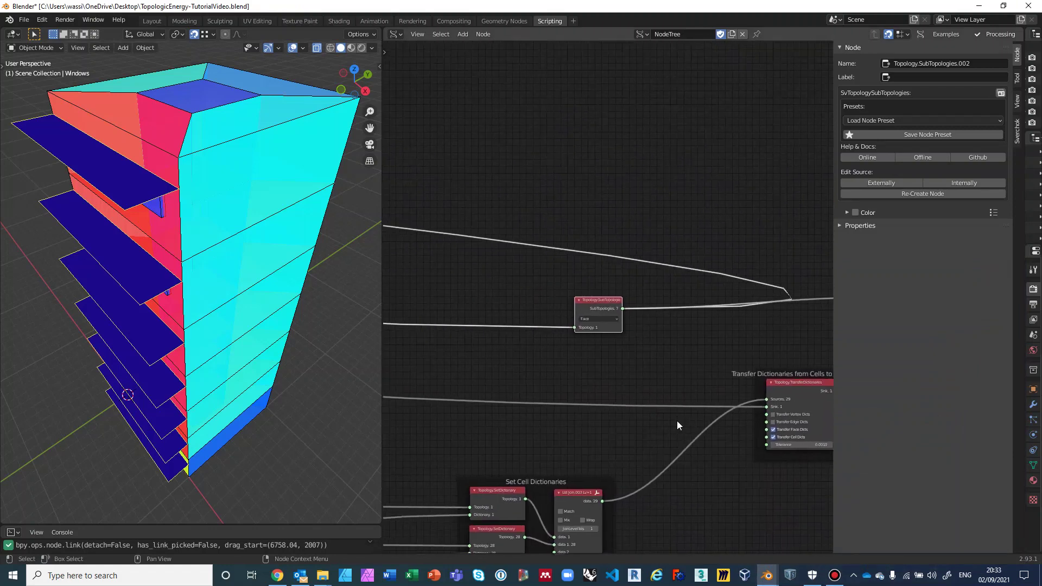
pyautogui.scroll(-3, 674, 431)
pyautogui.scroll(-1, 630, 339)
pyautogui.moveTo(608, 302); pyautogui.dragTo(454, 298)
pyautogui.moveTo(554, 274); pyautogui.dragTo(705, 263, button='middle')
pyautogui.scroll(-4, 711, 284)
pyautogui.scroll(-5, 710, 293)
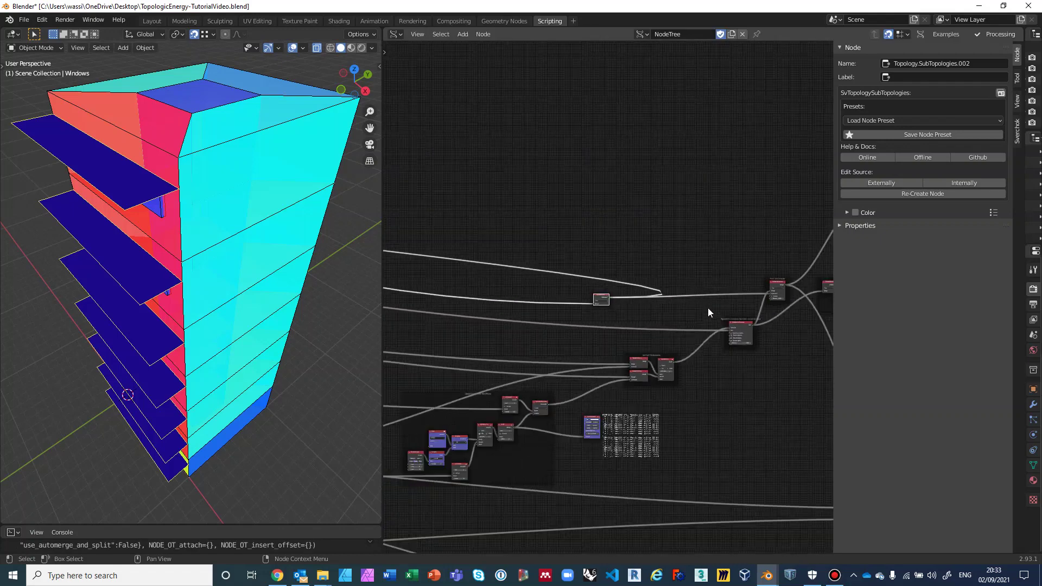
pyautogui.moveTo(751, 309); pyautogui.dragTo(886, 330, button='middle')
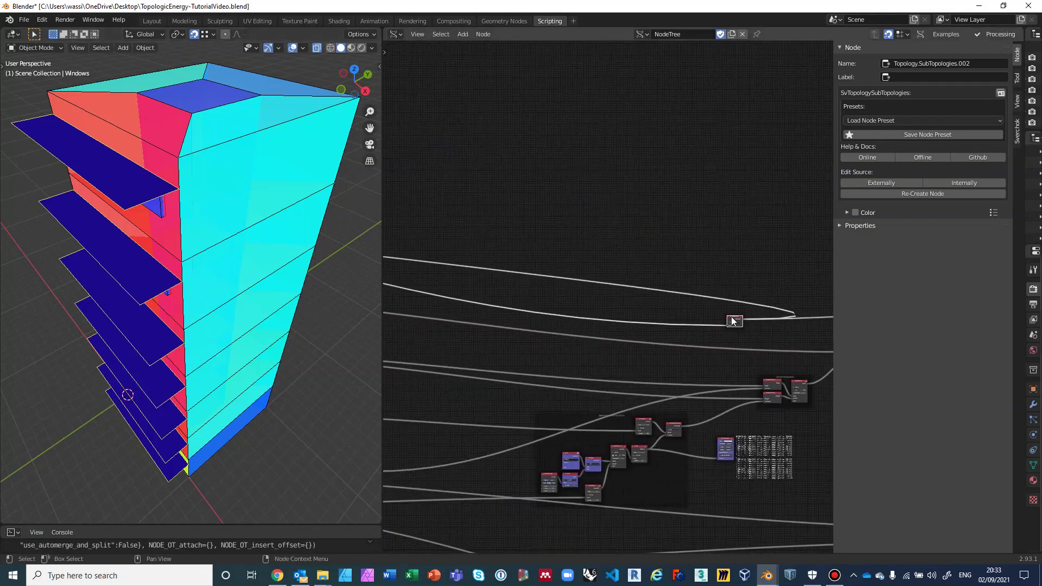
pyautogui.moveTo(733, 320); pyautogui.dragTo(431, 280)
# Move the small reroute junction node far to the left, slightly up
pyautogui.moveTo(458, 254); pyautogui.dragTo(785, 292, button='middle')
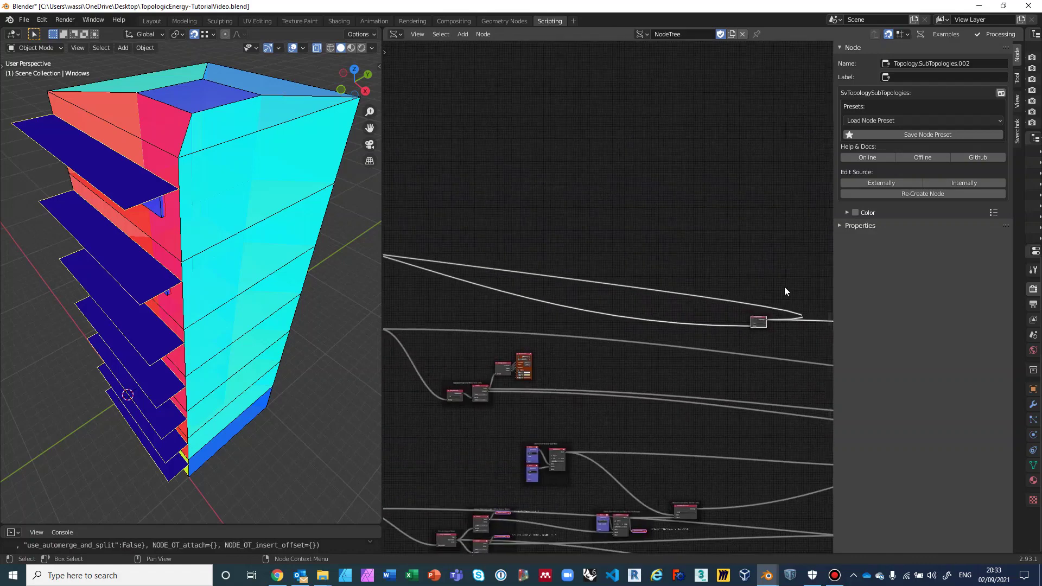
pyautogui.moveTo(762, 316); pyautogui.dragTo(542, 290)
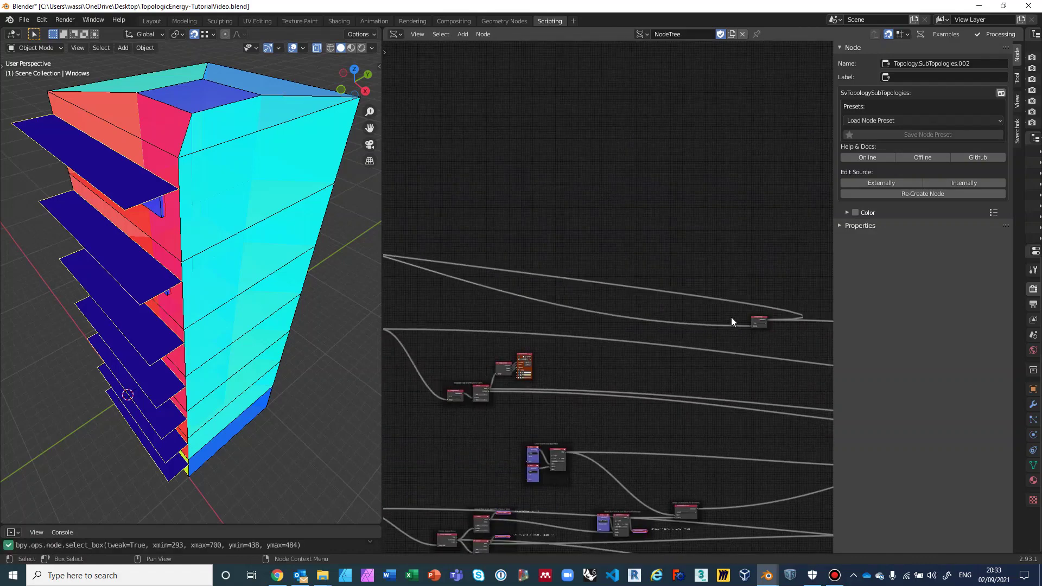
pyautogui.moveTo(758, 323); pyautogui.dragTo(438, 293)
pyautogui.moveTo(438, 293); pyautogui.dragTo(756, 273, button='middle')
pyautogui.scroll(-1, 756, 273)
pyautogui.moveTo(659, 304); pyautogui.dragTo(400, 253)
pyautogui.moveTo(581, 298); pyautogui.dragTo(359, 279, button='middle')
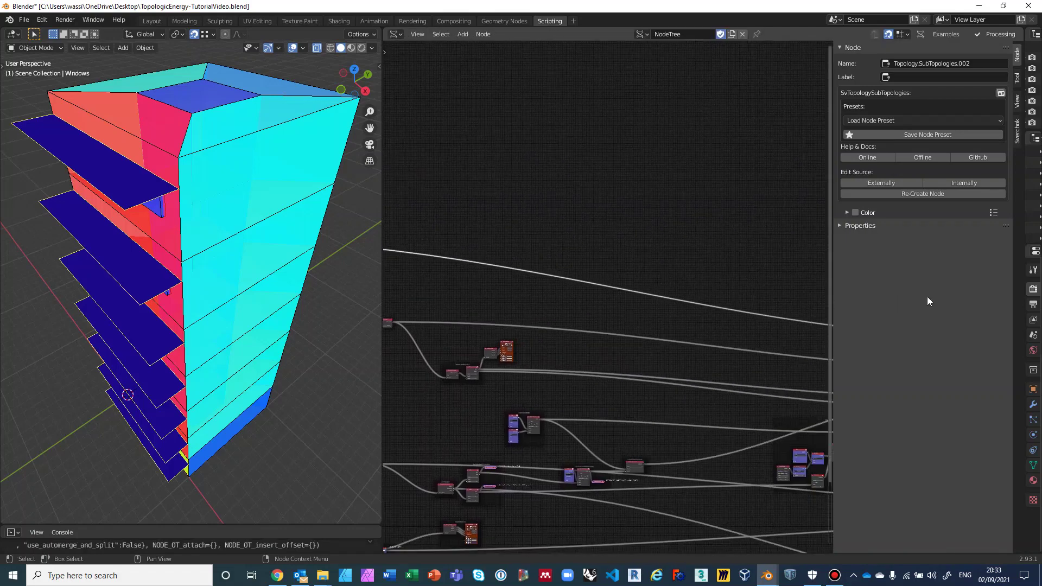
# Pan and zoom to bring the green-framed energy-simulation nodes into view
pyautogui.moveTo(718, 264); pyautogui.dragTo(404, 181, button='middle')
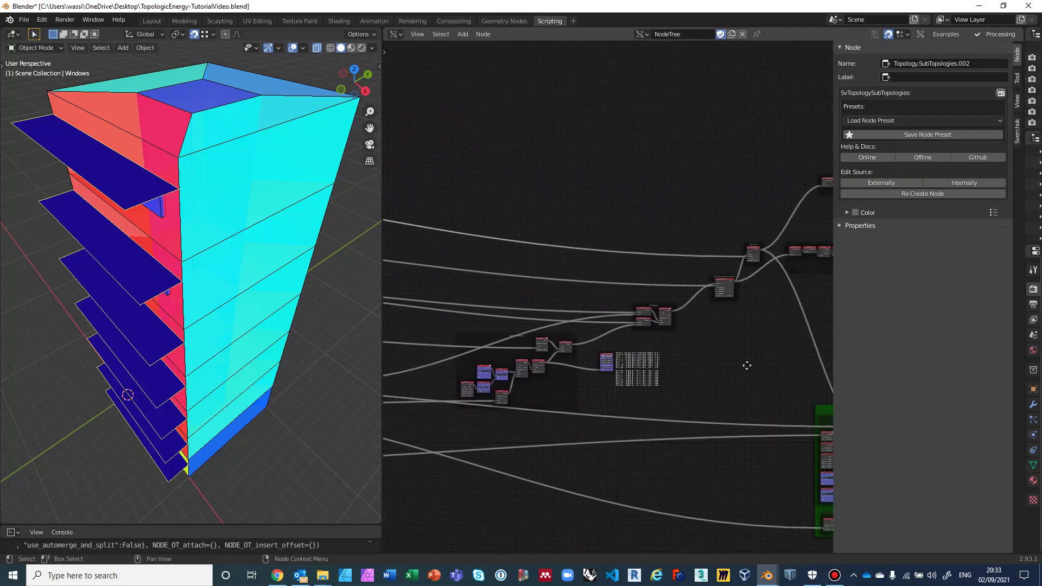
pyautogui.moveTo(746, 363); pyautogui.dragTo(520, 317, button='middle')
pyautogui.scroll(1, 522, 281)
pyautogui.scroll(1, 519, 307)
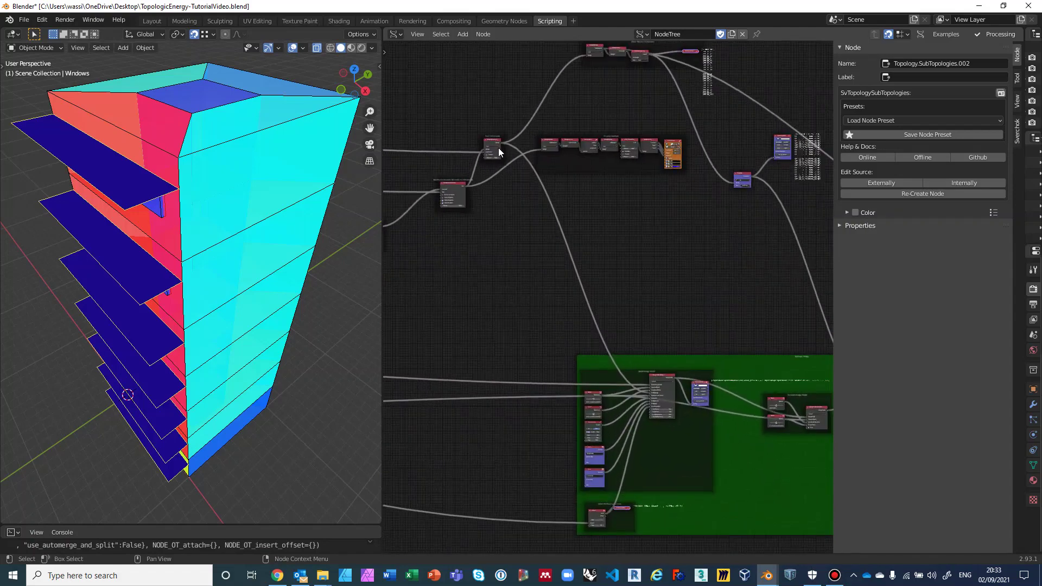
pyautogui.moveTo(541, 304); pyautogui.dragTo(484, 200, button='middle')
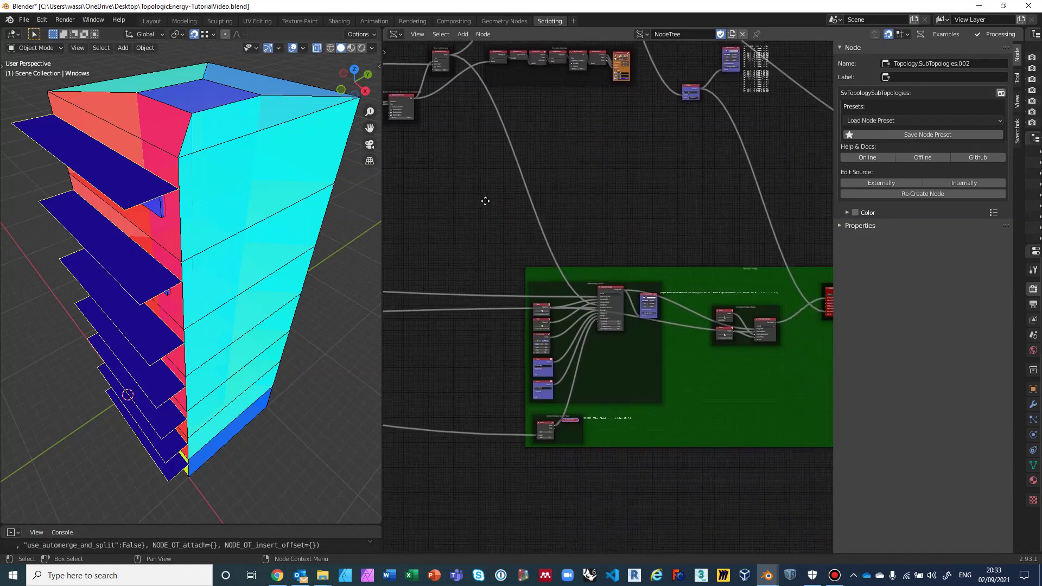
pyautogui.scroll(1, 486, 201)
pyautogui.scroll(2, 487, 201)
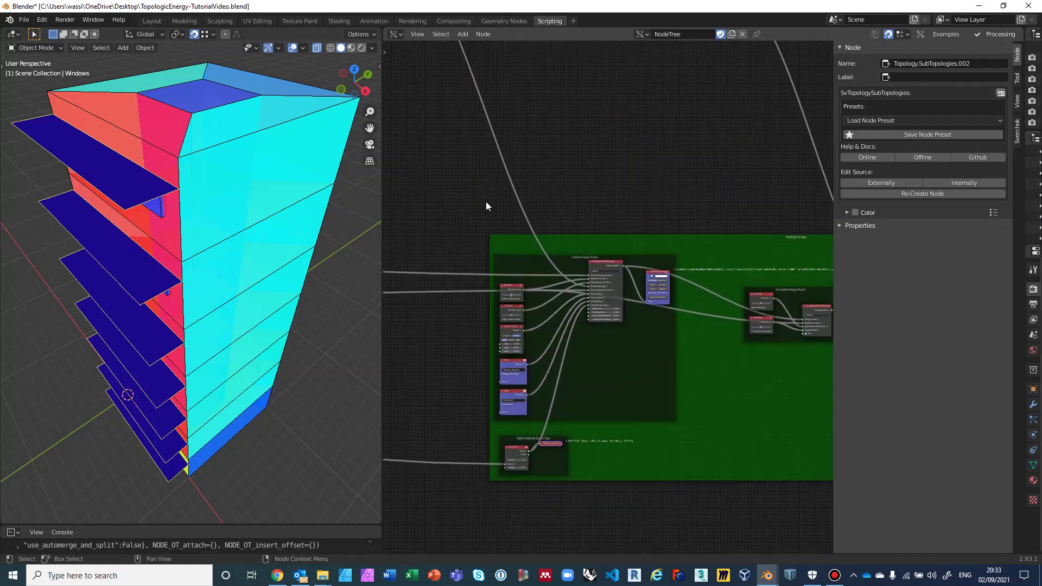
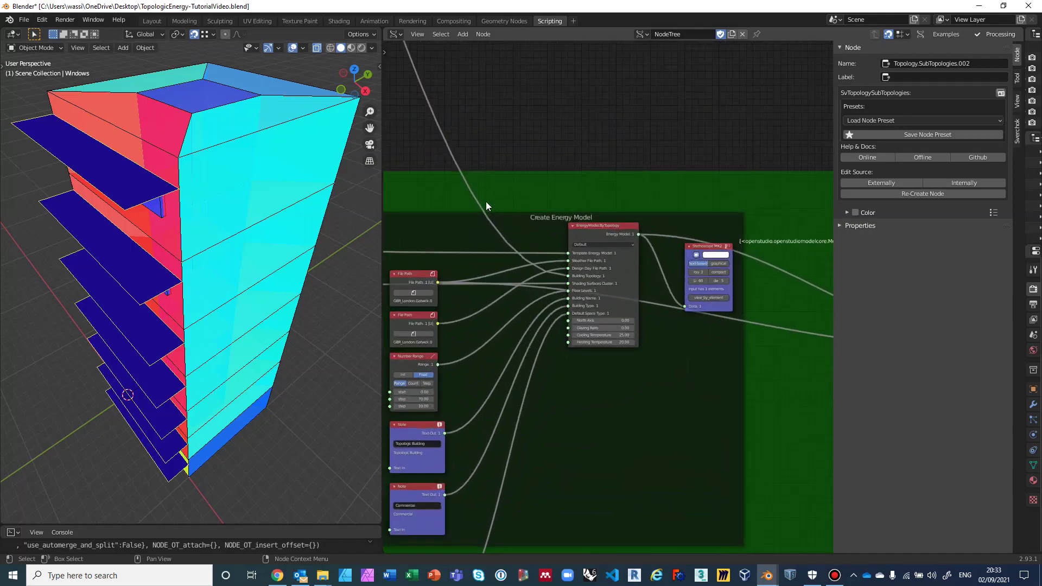
# Zoom into the Create Energy Model frame and centre the EnergyModel.ByTopology node's inputs
pyautogui.scroll(2, 500, 253)
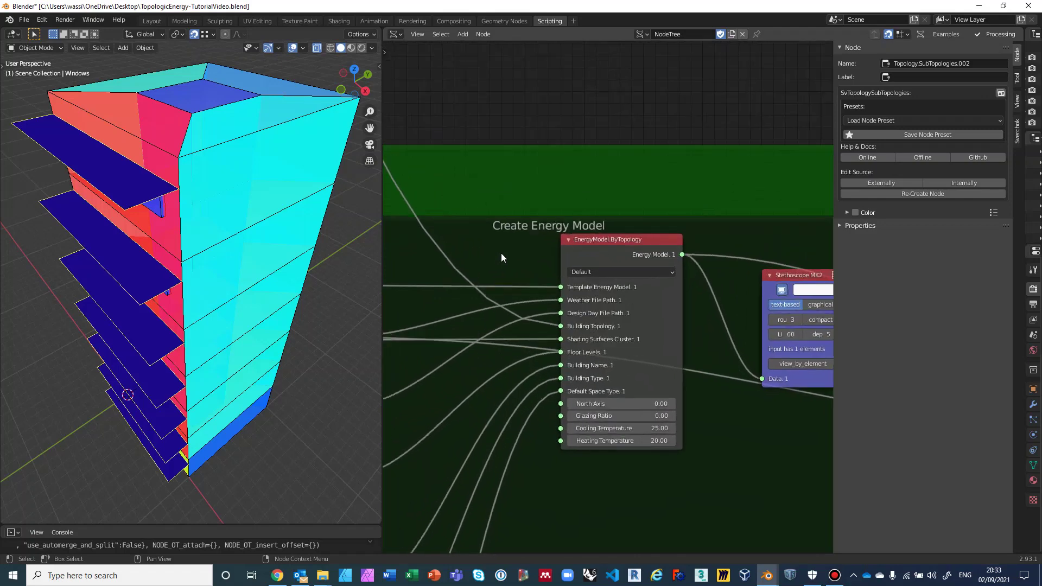
pyautogui.scroll(1, 500, 252)
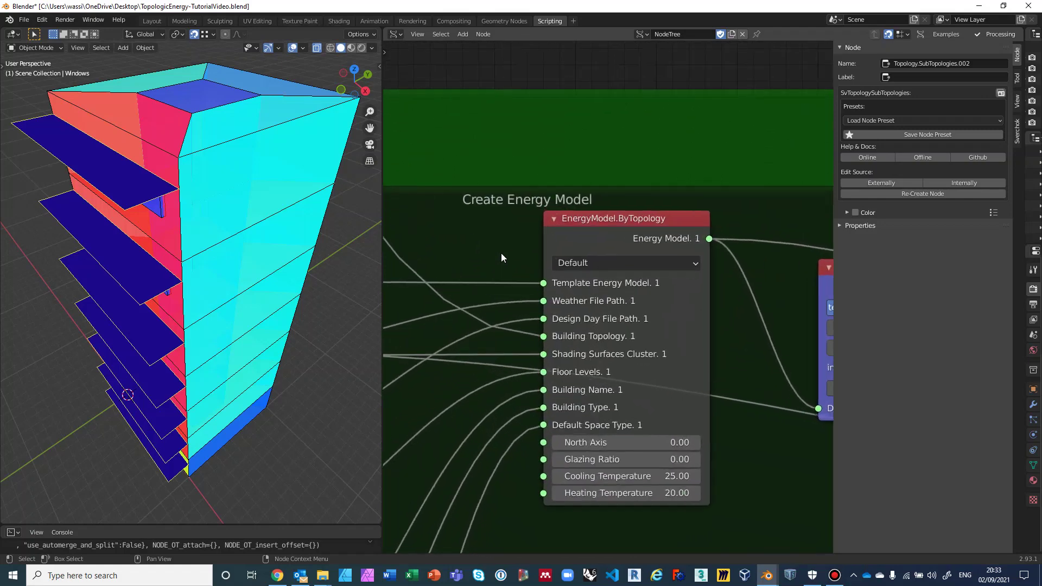
pyautogui.scroll(2, 500, 252)
pyautogui.moveTo(500, 252); pyautogui.dragTo(468, 171, button='middle')
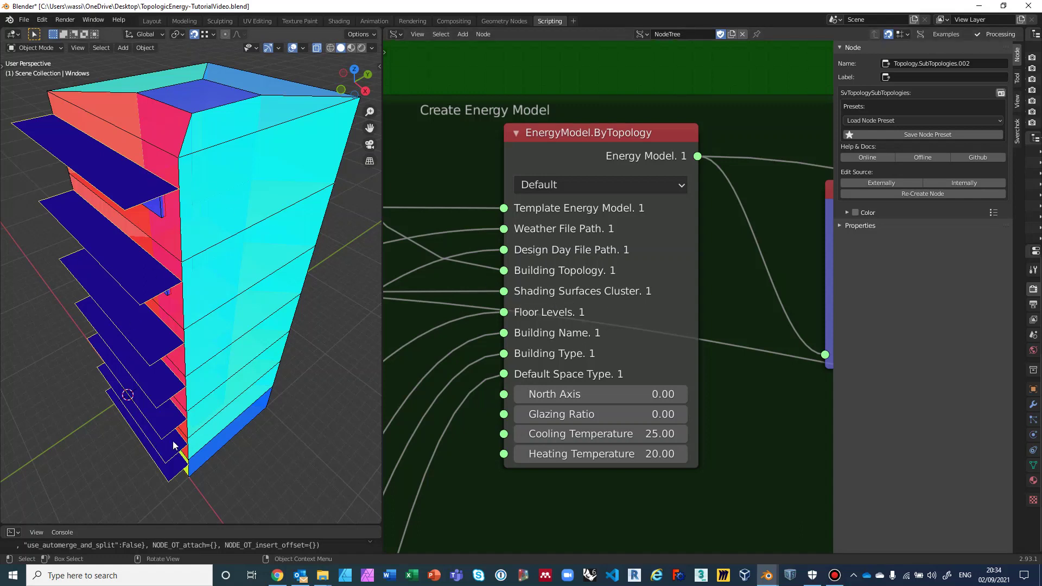
# Pan to the File Path, Number Range and Note nodes feeding the energy model
pyautogui.moveTo(462, 350); pyautogui.dragTo(606, 325, button='middle')
pyautogui.scroll(-2, 577, 320)
pyautogui.moveTo(480, 331); pyautogui.dragTo(624, 324, button='middle')
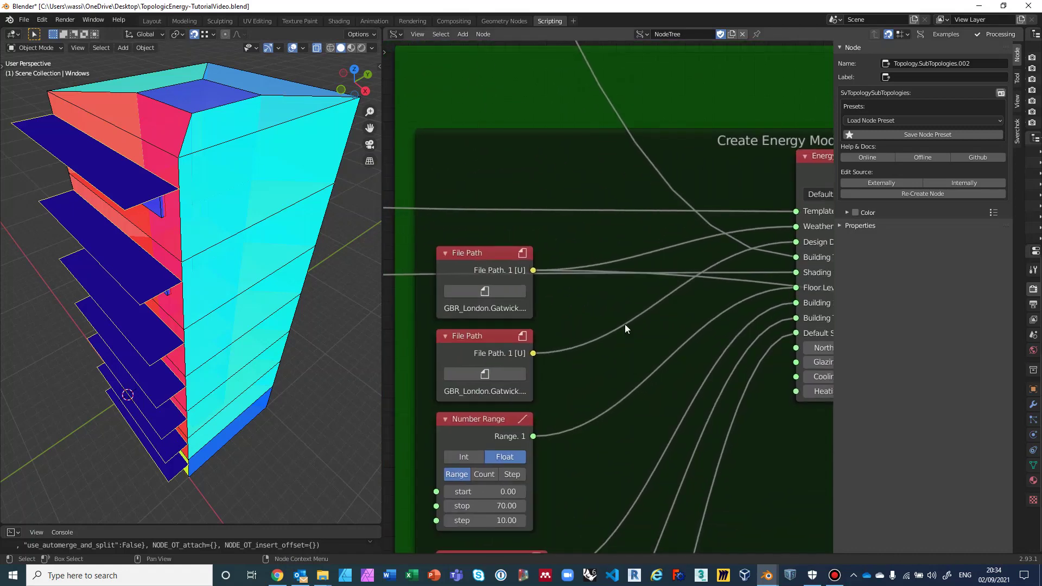
pyautogui.scroll(-2, 624, 323)
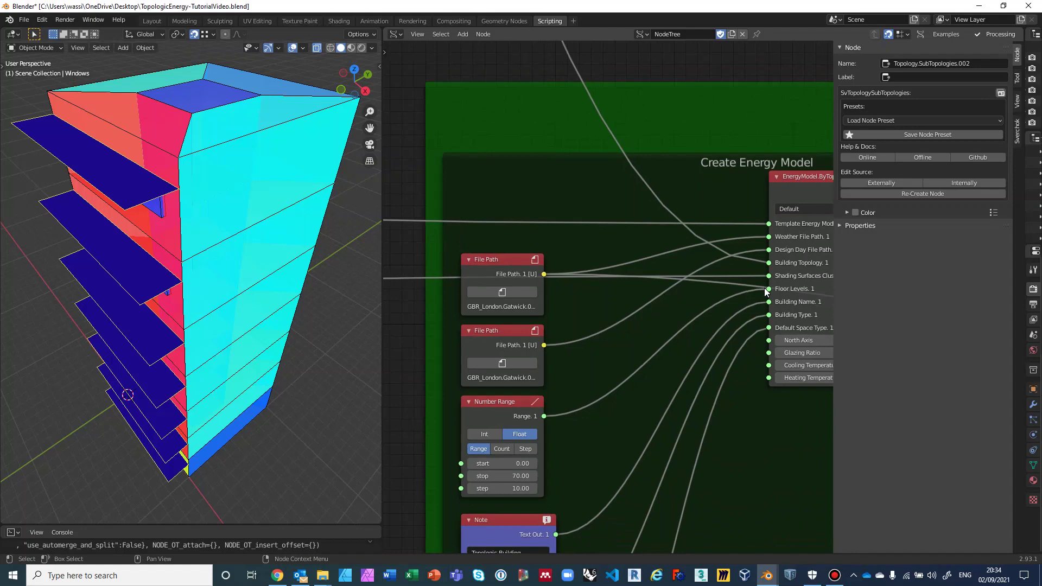
pyautogui.moveTo(676, 303); pyautogui.dragTo(790, 290, button='middle')
# Pan across to the ShadingPlanes group and orbit the tower to show its shading planes
pyautogui.moveTo(488, 300); pyautogui.dragTo(752, 292, button='middle')
pyautogui.scroll(-2, 567, 305)
pyautogui.moveTo(591, 312); pyautogui.dragTo(768, 290, button='middle')
pyautogui.scroll(-4, 678, 306)
pyautogui.moveTo(516, 324); pyautogui.dragTo(817, 318, button='middle')
pyautogui.moveTo(550, 333); pyautogui.dragTo(813, 310, button='middle')
pyautogui.moveTo(597, 339); pyautogui.dragTo(873, 311, button='middle')
pyautogui.moveTo(98, 321); pyautogui.dragTo(323, 328, button='middle')
pyautogui.moveTo(198, 331); pyautogui.dragTo(760, 325, button='middle')
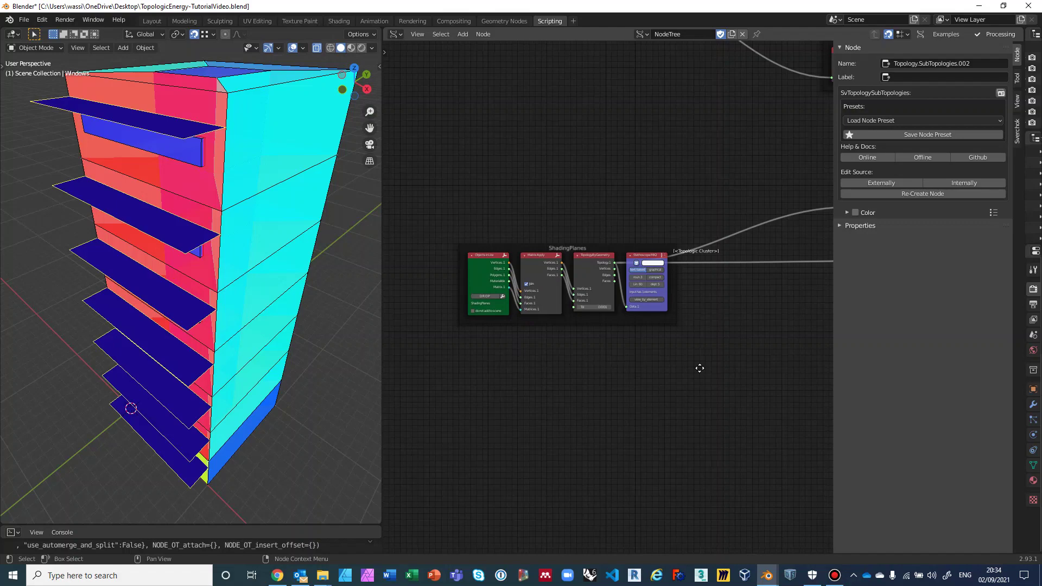
# Zoom back onto the Create Energy Model frame's File Path, Number Range and Note nodes
pyautogui.moveTo(698, 365); pyautogui.dragTo(407, 365, button='middle')
pyautogui.scroll(-13, 416, 364)
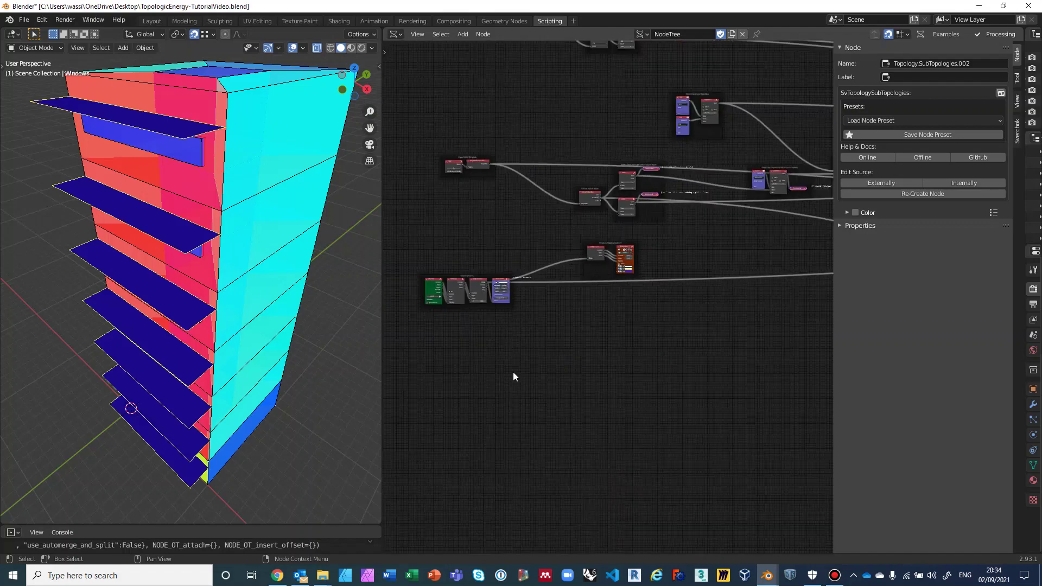
pyautogui.moveTo(722, 357); pyautogui.dragTo(367, 329, button='middle')
pyautogui.moveTo(678, 320); pyautogui.dragTo(280, 316, button='middle')
pyautogui.scroll(2, 549, 289)
pyautogui.scroll(1, 540, 252)
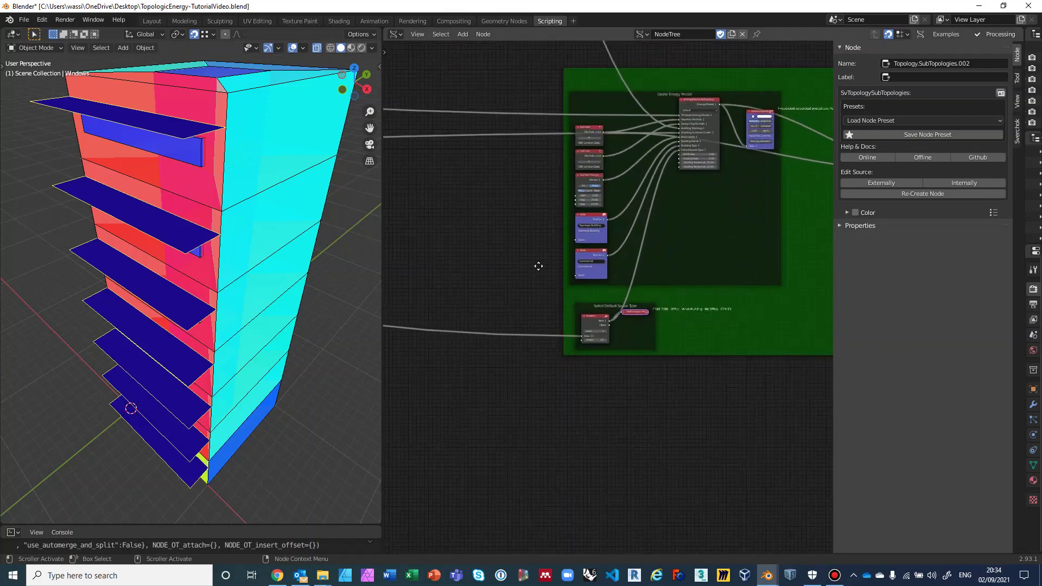
pyautogui.moveTo(539, 251); pyautogui.dragTo(528, 320, button='middle')
pyautogui.scroll(2, 526, 318)
pyautogui.scroll(3, 526, 318)
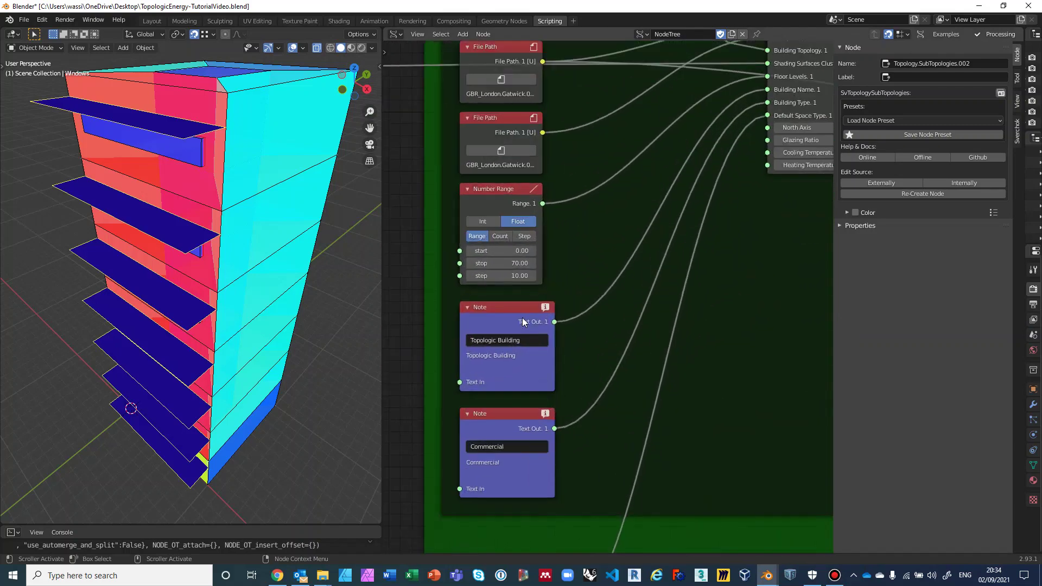
pyautogui.moveTo(438, 222); pyautogui.dragTo(427, 329, button='middle')
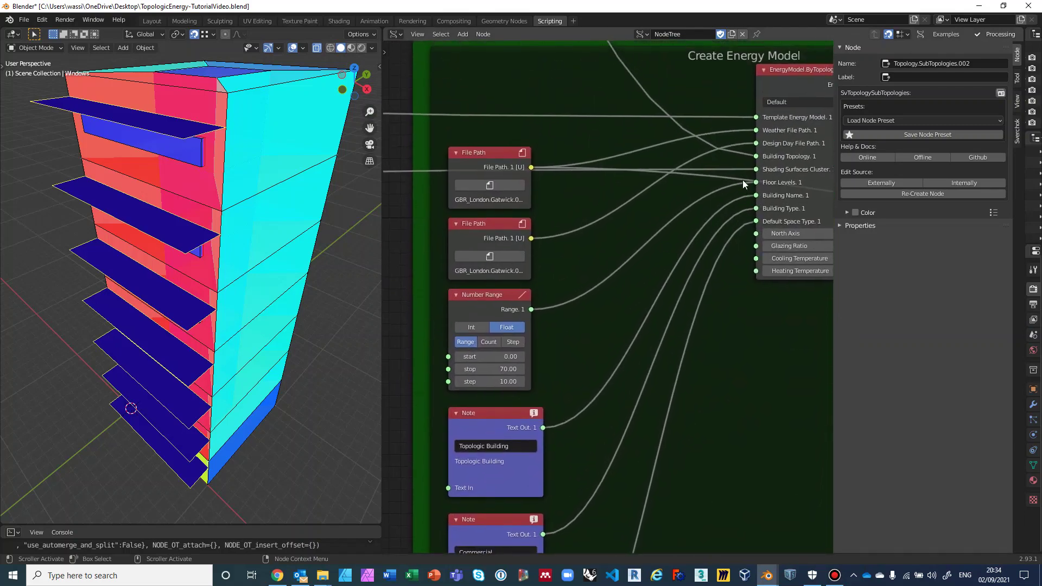
# Select the Number Range node, view the tower from above, and set its stop to 28
pyautogui.click(507, 298)
pyautogui.moveTo(357, 333)
pyautogui.mouseDown(button='middle')
pyautogui.moveTo(340, 337)
pyautogui.moveTo(353, 318)
pyautogui.mouseUp(button='middle')
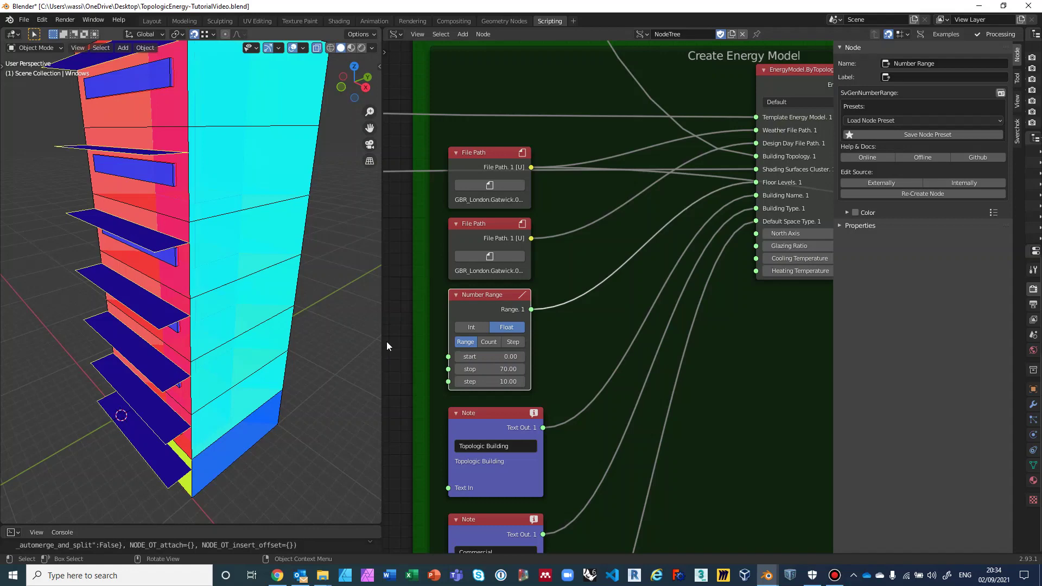
pyautogui.moveTo(330, 418); pyautogui.dragTo(310, 434, button='middle')
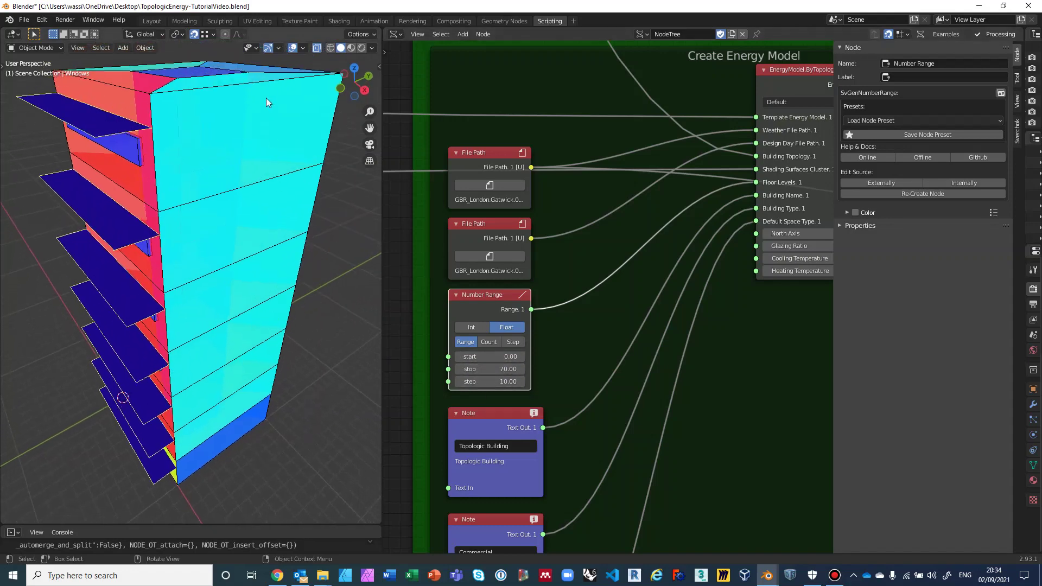
pyautogui.click(498, 372)
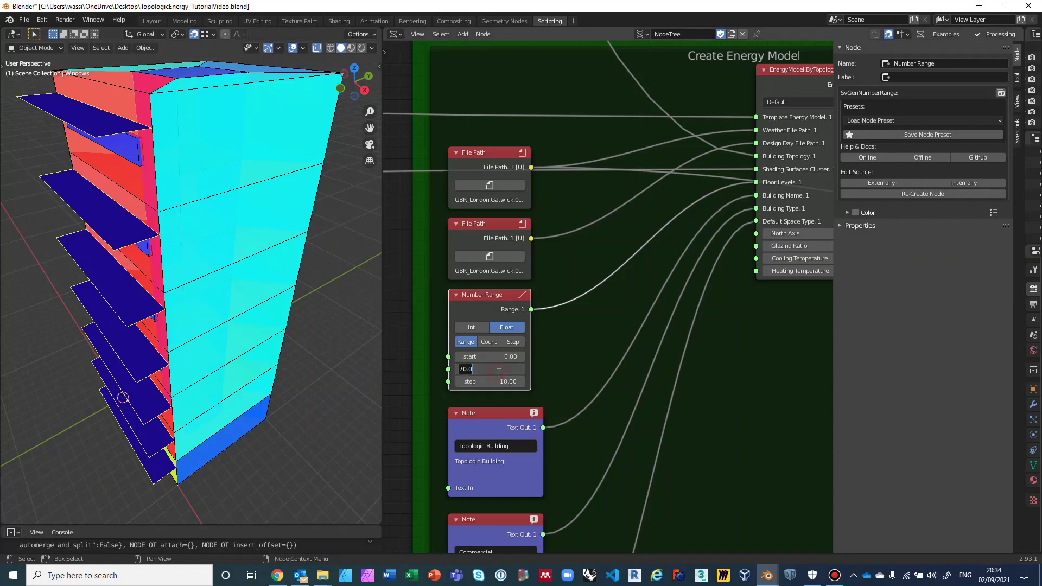
pyautogui.press('BackSpace')
pyautogui.write('28')
pyautogui.press('Return')
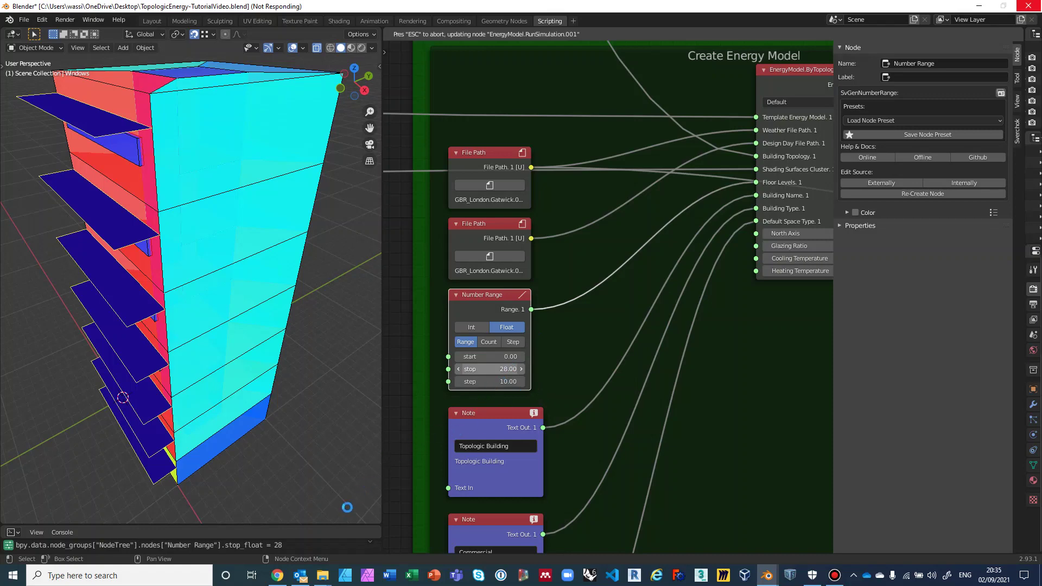
# Bring File Explorer forward, reposition it, and go to the Desktop folder
pyautogui.click(326, 578)
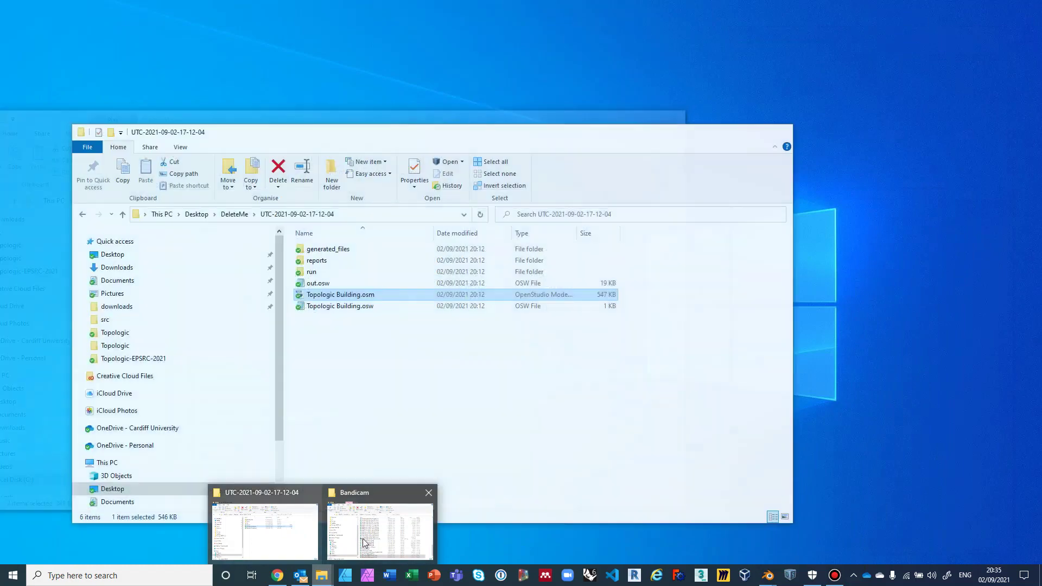
pyautogui.click(369, 543)
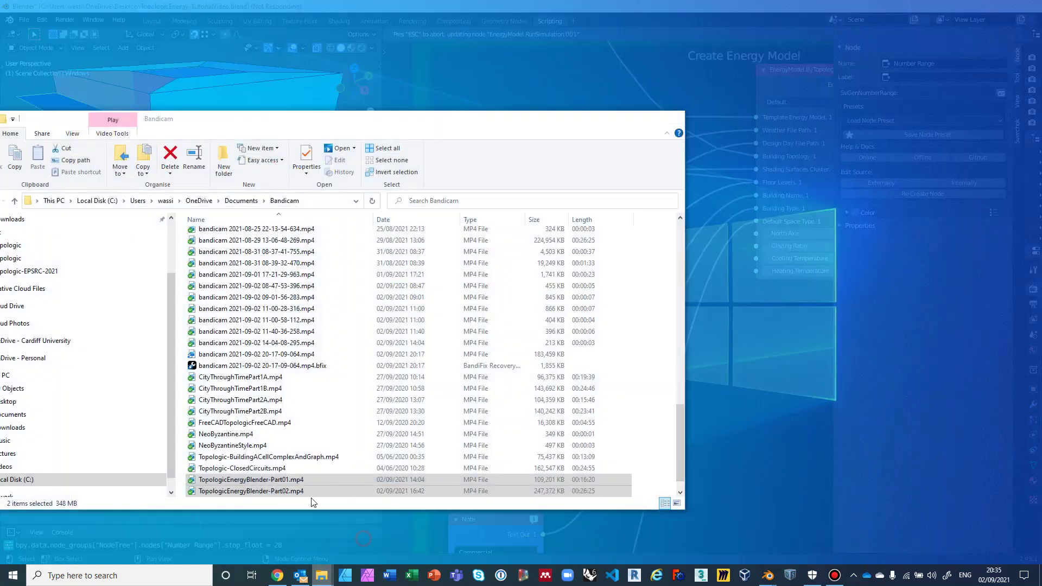
pyautogui.moveTo(406, 120); pyautogui.dragTo(651, 141)
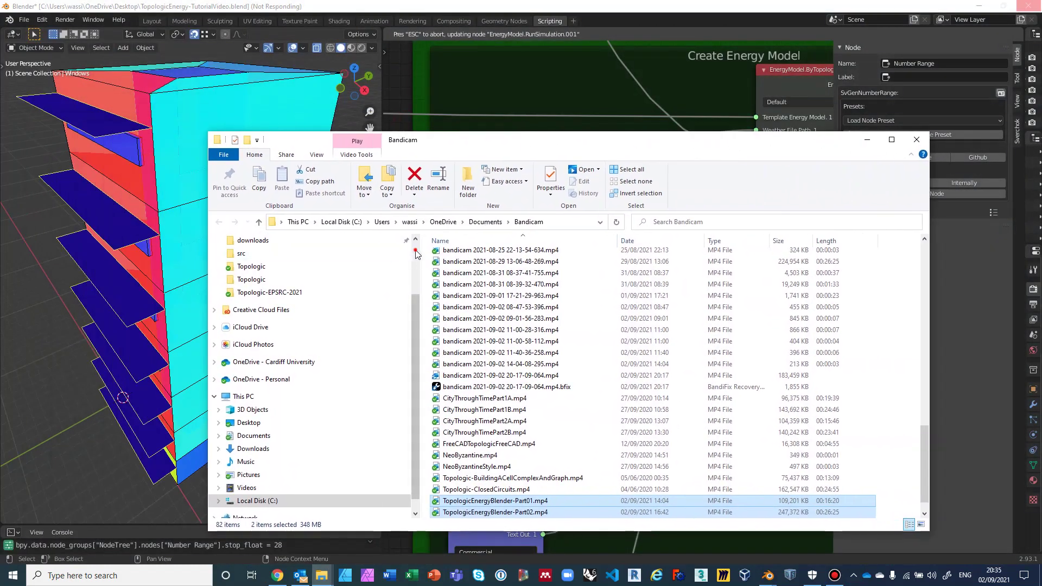
pyautogui.scroll(2, 265, 267)
pyautogui.click(264, 264)
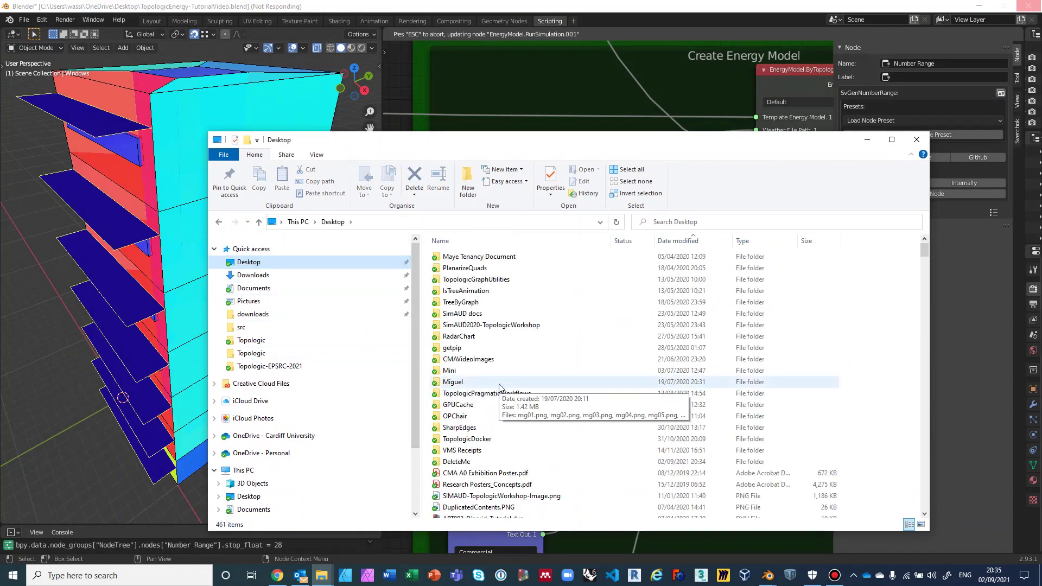
pyautogui.scroll(-1, 499, 387)
pyautogui.click(452, 425)
pyautogui.doubleClick(452, 425)
pyautogui.scroll(-1, 477, 383)
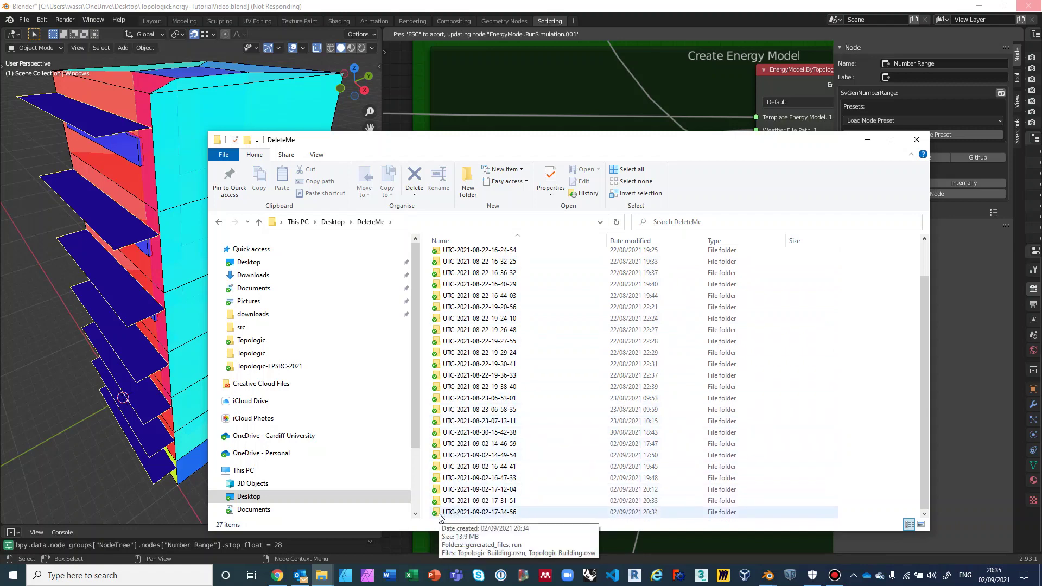
pyautogui.click(490, 513)
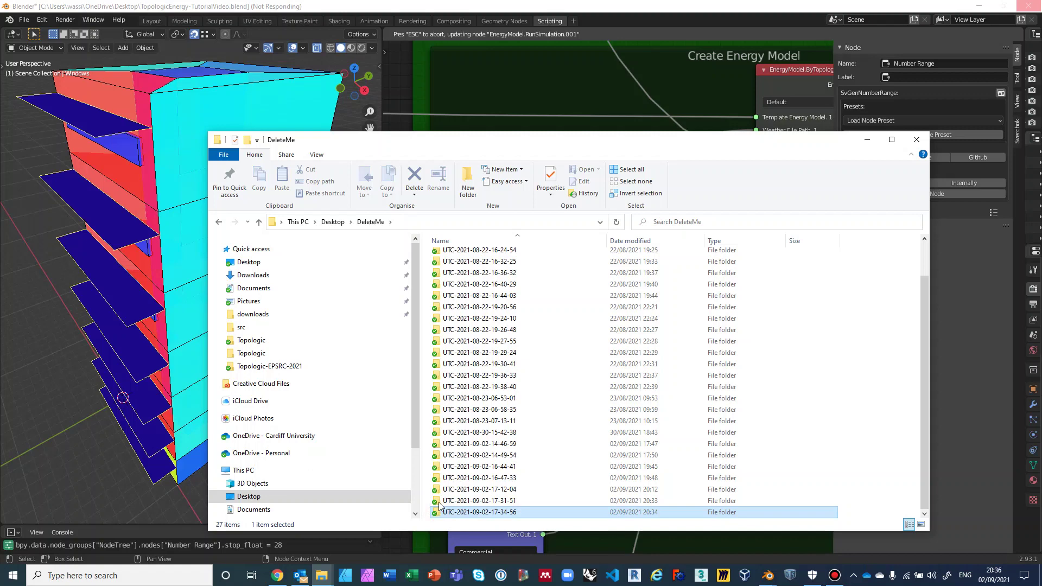
pyautogui.doubleClick(440, 511)
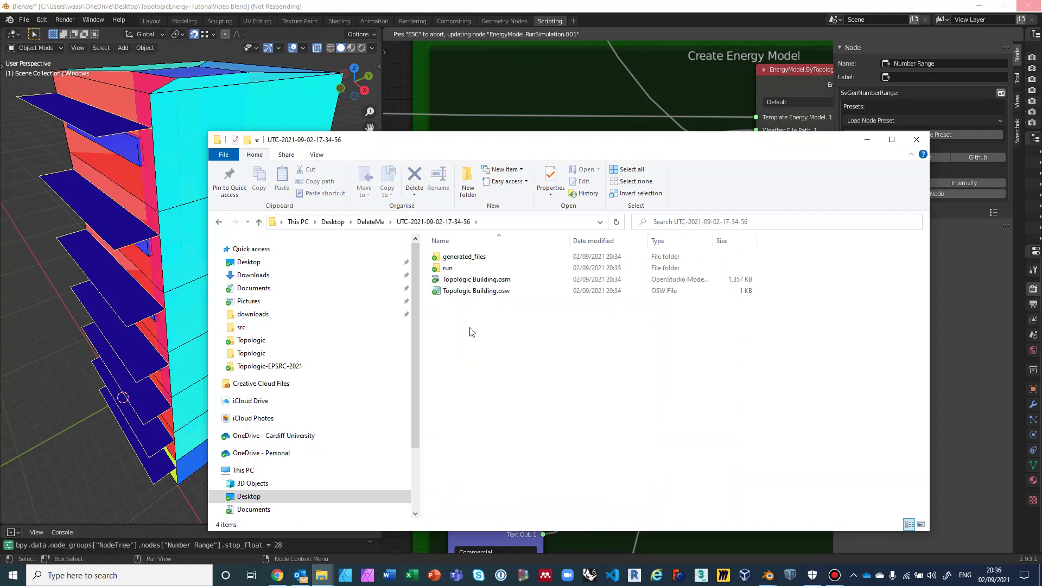
pyautogui.click(510, 279)
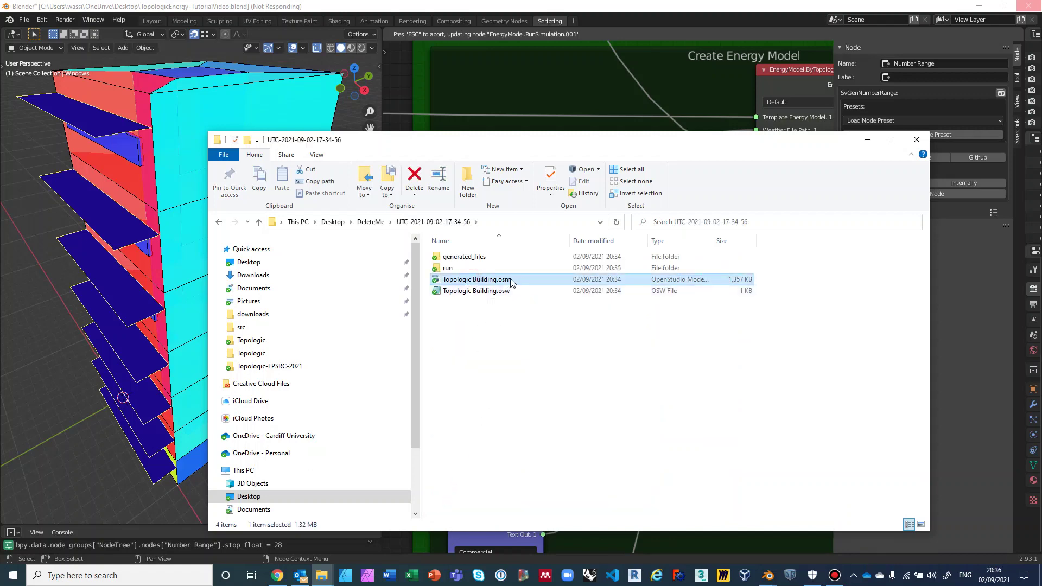
pyautogui.doubleClick(436, 281)
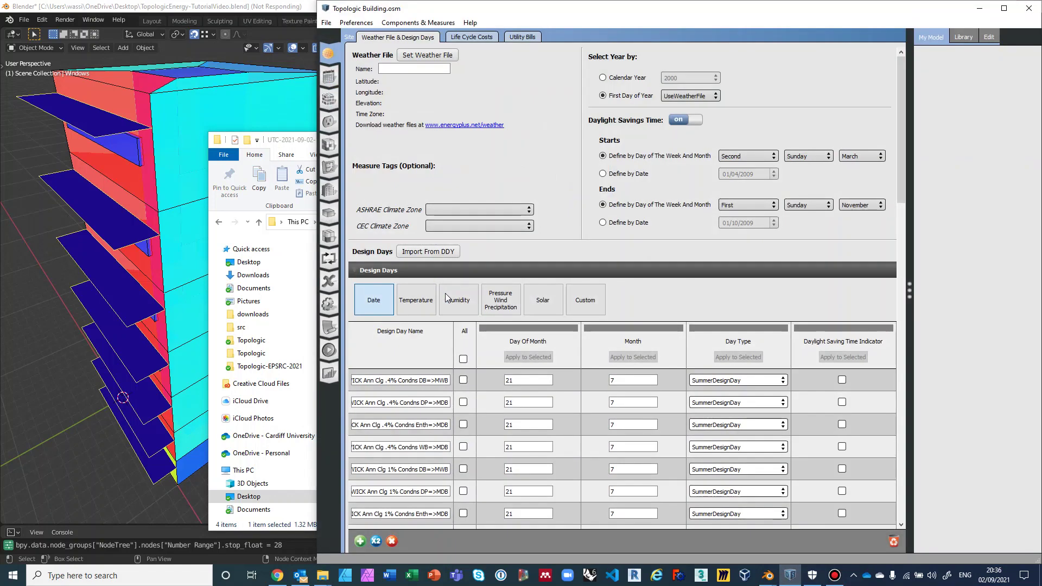
# Show the Geometry 3D view with walls visible and perspective instead of orthographic projection
pyautogui.click(329, 168)
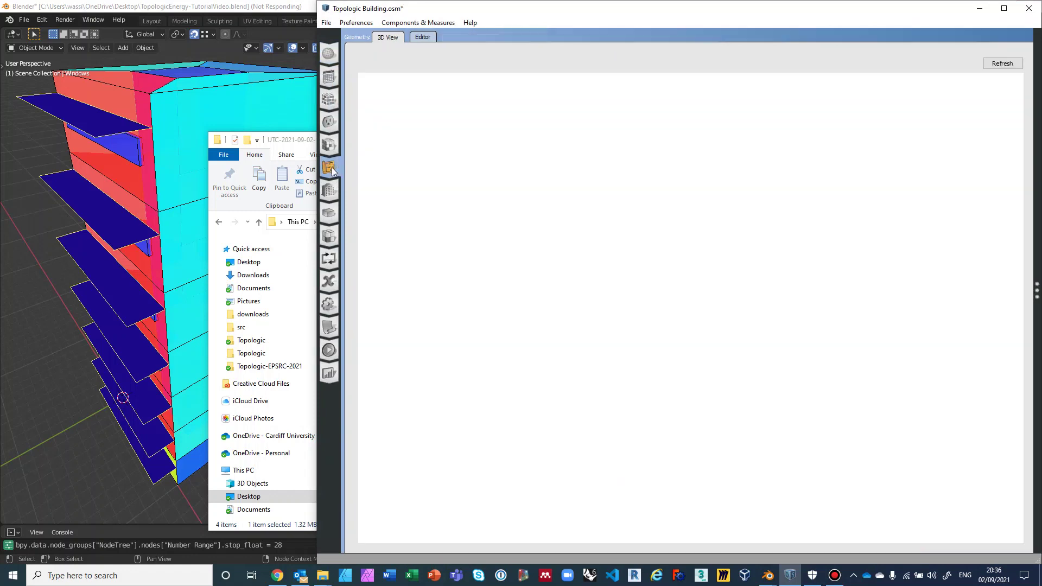
pyautogui.click(943, 188)
pyautogui.click(944, 187)
pyautogui.click(944, 187)
pyautogui.scroll(3, 839, 230)
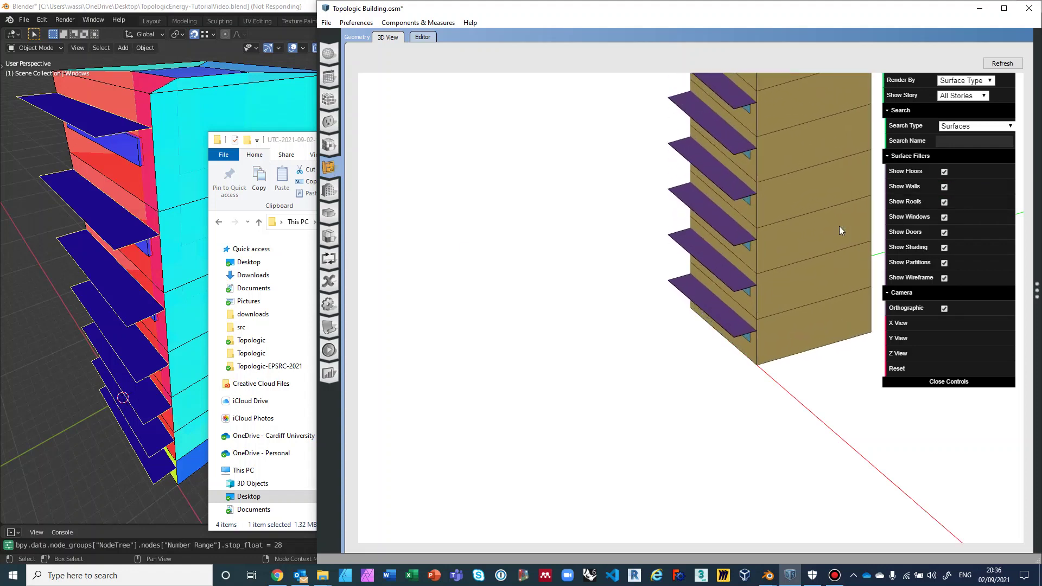
pyautogui.click(944, 308)
# Orbit and zoom around the tower to inspect its faces and underside
pyautogui.moveTo(827, 297); pyautogui.dragTo(811, 303)
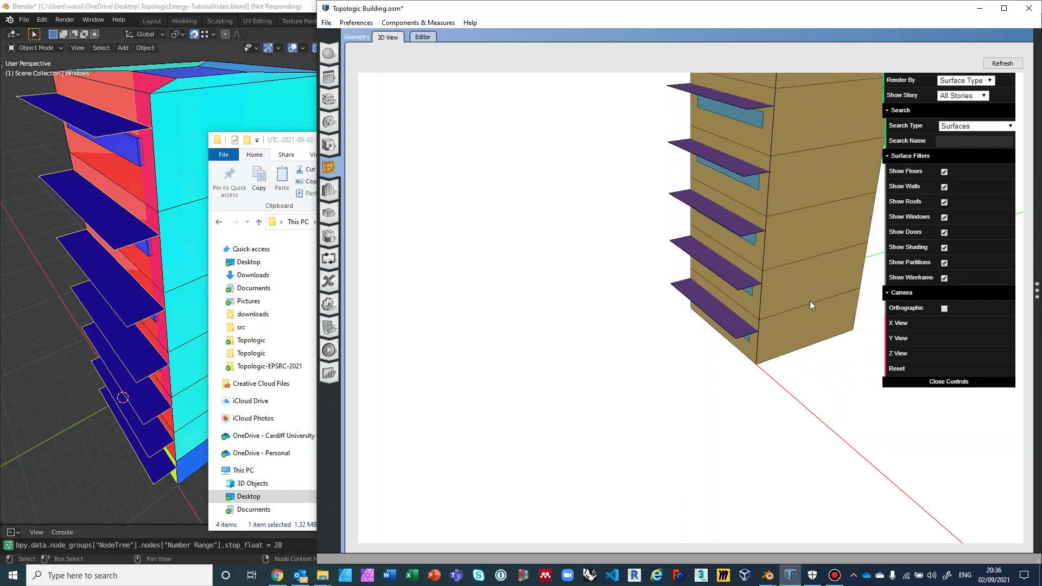
pyautogui.scroll(-10, 769, 311)
pyautogui.scroll(6, 766, 304)
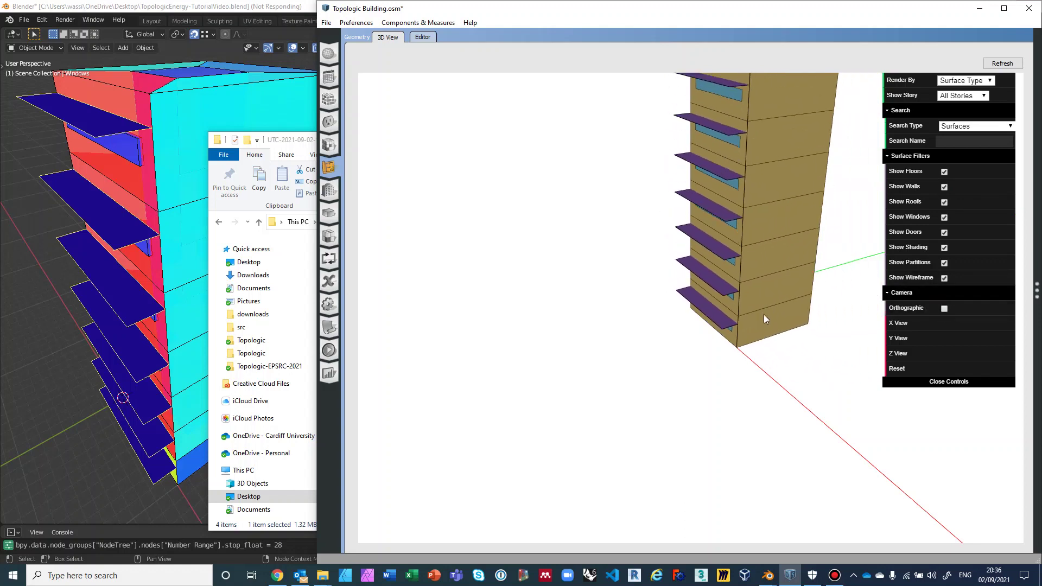
pyautogui.moveTo(769, 299); pyautogui.dragTo(697, 363)
pyautogui.scroll(5, 698, 359)
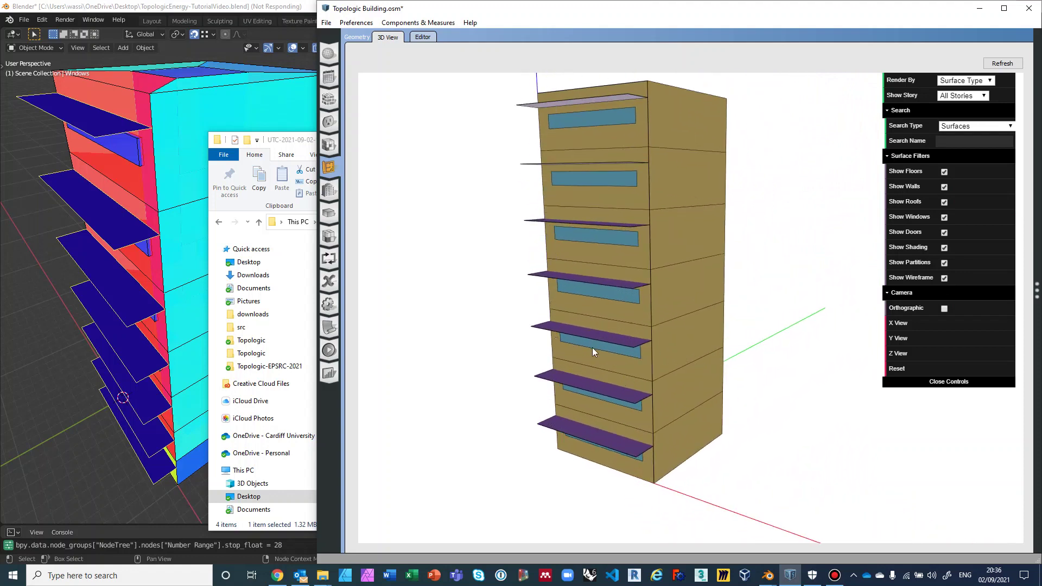
pyautogui.scroll(4, 630, 374)
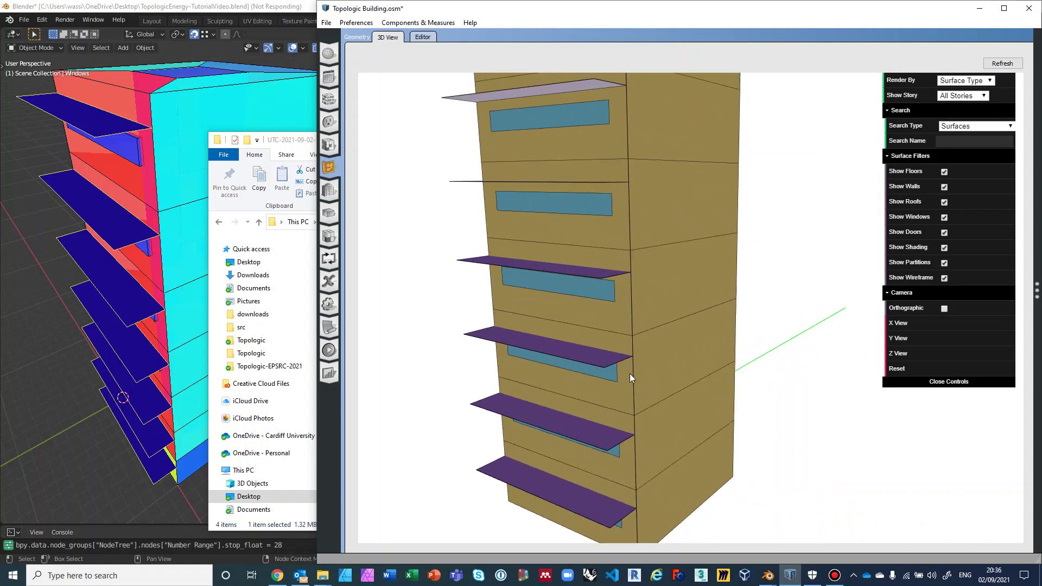
pyautogui.moveTo(630, 376)
pyautogui.mouseDown()
pyautogui.moveTo(621, 354)
pyautogui.moveTo(644, 312)
pyautogui.moveTo(653, 312)
pyautogui.moveTo(621, 421)
pyautogui.moveTo(640, 332)
pyautogui.moveTo(629, 379)
pyautogui.moveTo(590, 412)
pyautogui.moveTo(595, 397)
pyautogui.moveTo(621, 392)
pyautogui.moveTo(621, 404)
pyautogui.mouseUp()
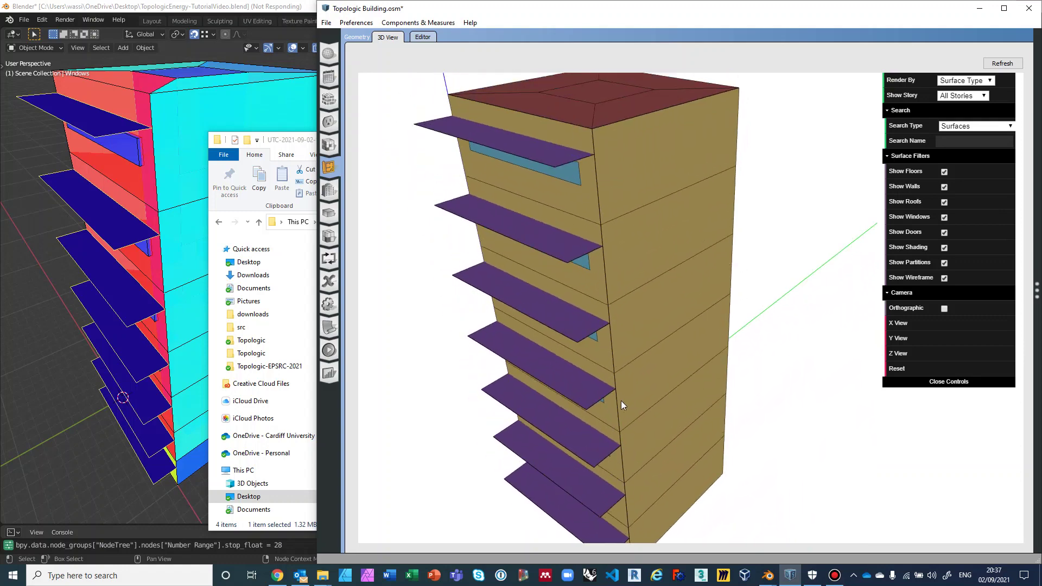
# Hide walls, floors, roofs, windows, doors and shading in turn, leaving shading hidden
pyautogui.scroll(-1, 659, 229)
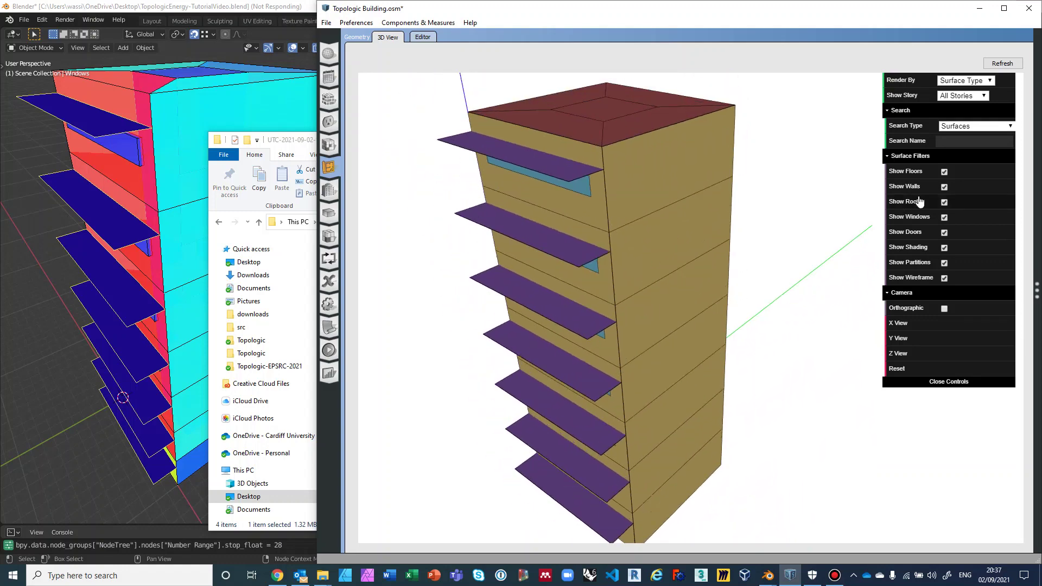
pyautogui.click(944, 187)
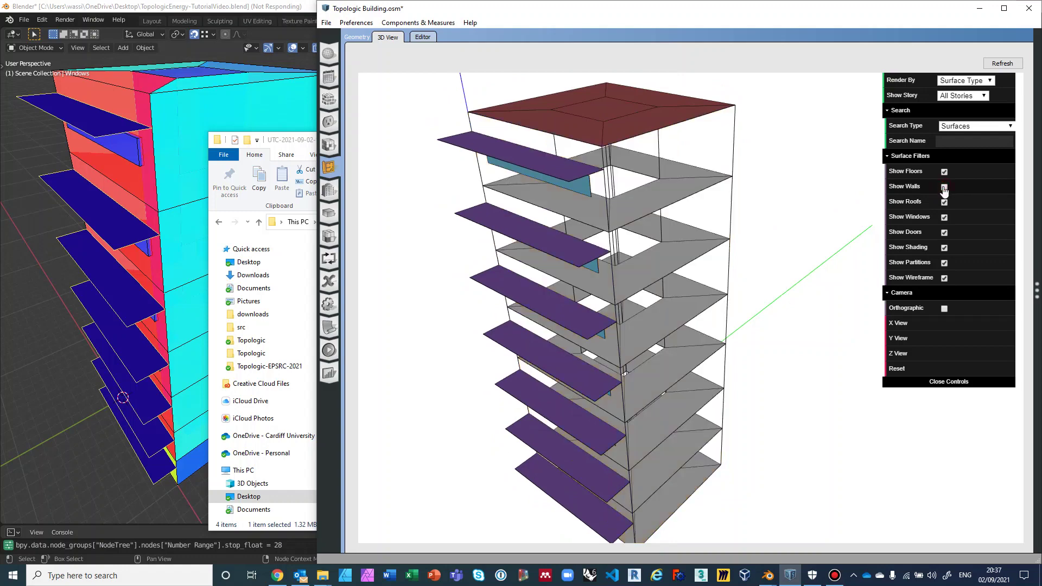
pyautogui.click(944, 173)
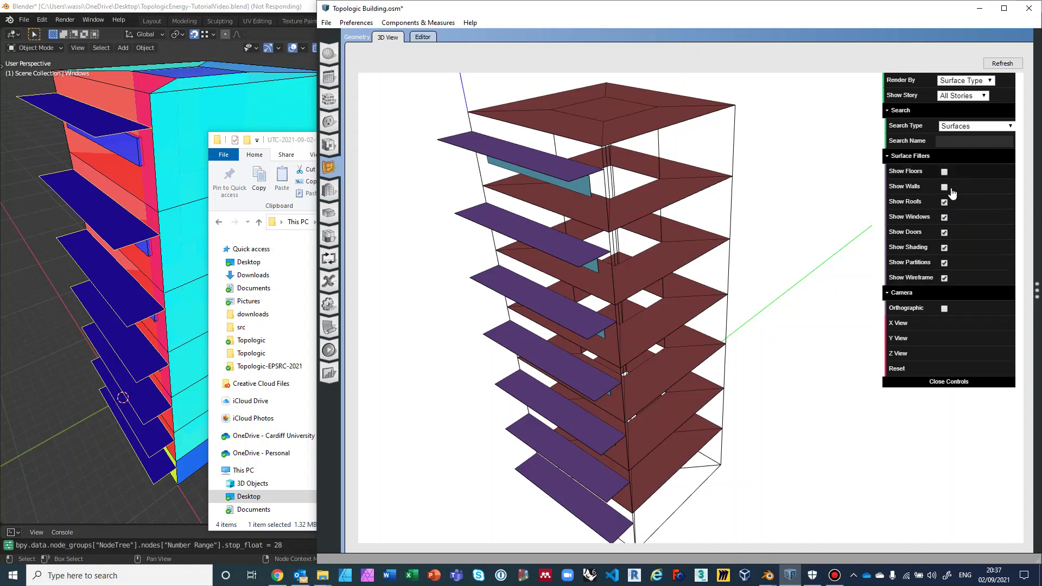
pyautogui.click(944, 203)
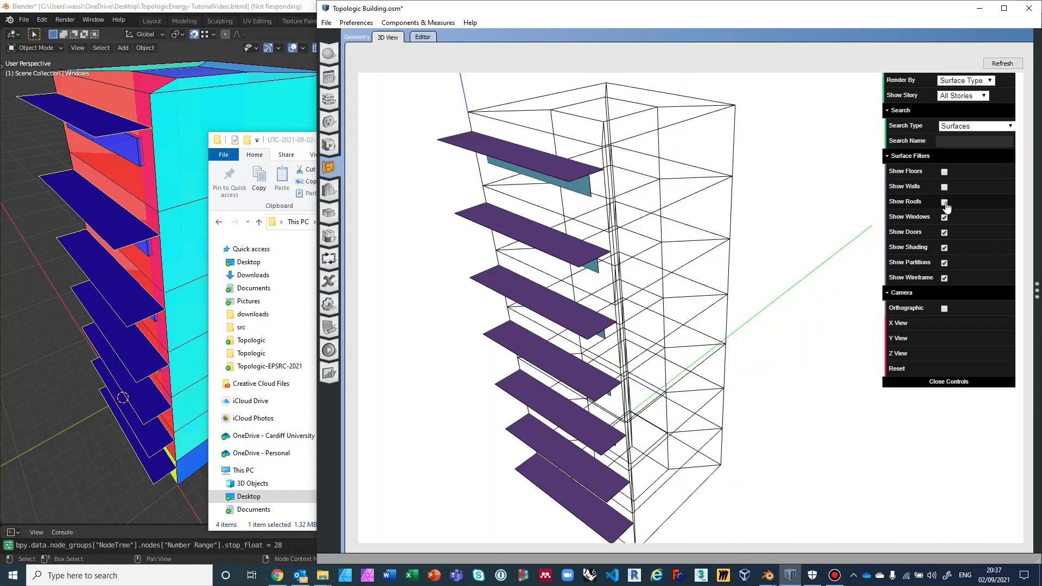
pyautogui.click(944, 218)
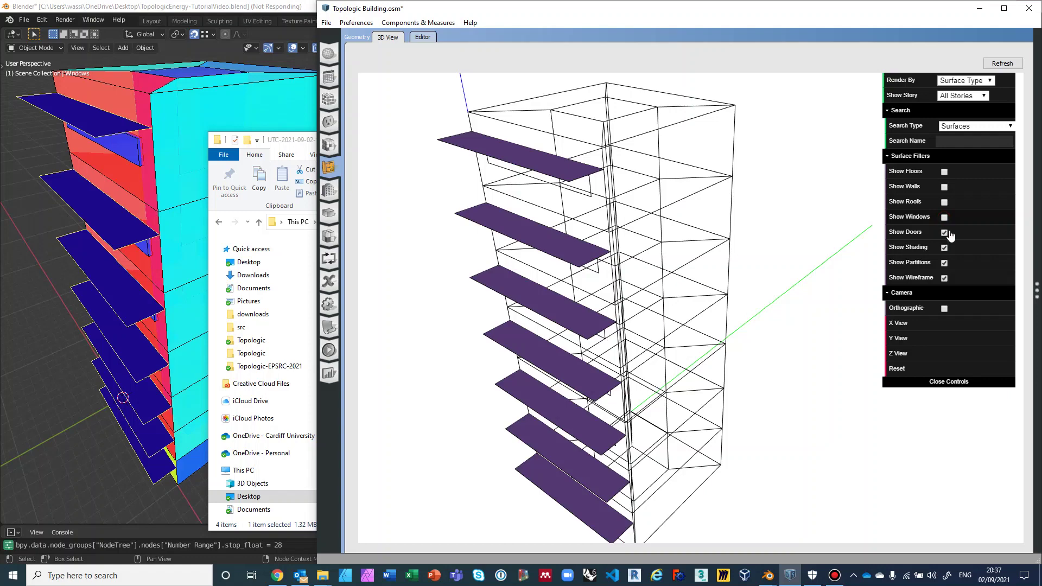
pyautogui.click(944, 233)
pyautogui.click(944, 249)
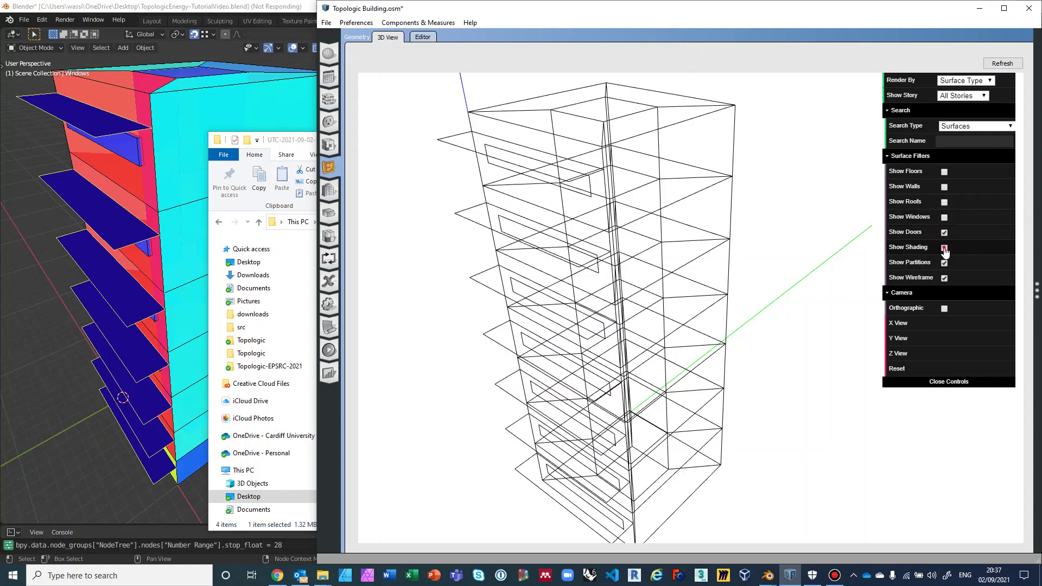
pyautogui.click(943, 248)
pyautogui.click(944, 248)
pyautogui.click(944, 278)
pyautogui.click(944, 279)
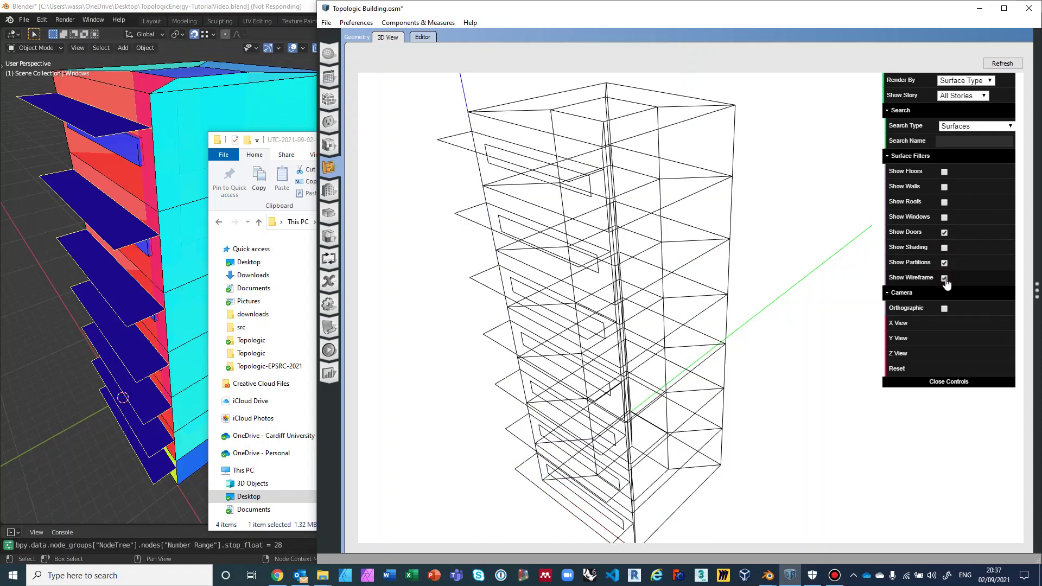
# Re-show floors, walls, roofs and windows, then minimise OpenStudio and File Explorer
pyautogui.click(944, 172)
pyautogui.click(944, 186)
pyautogui.click(944, 202)
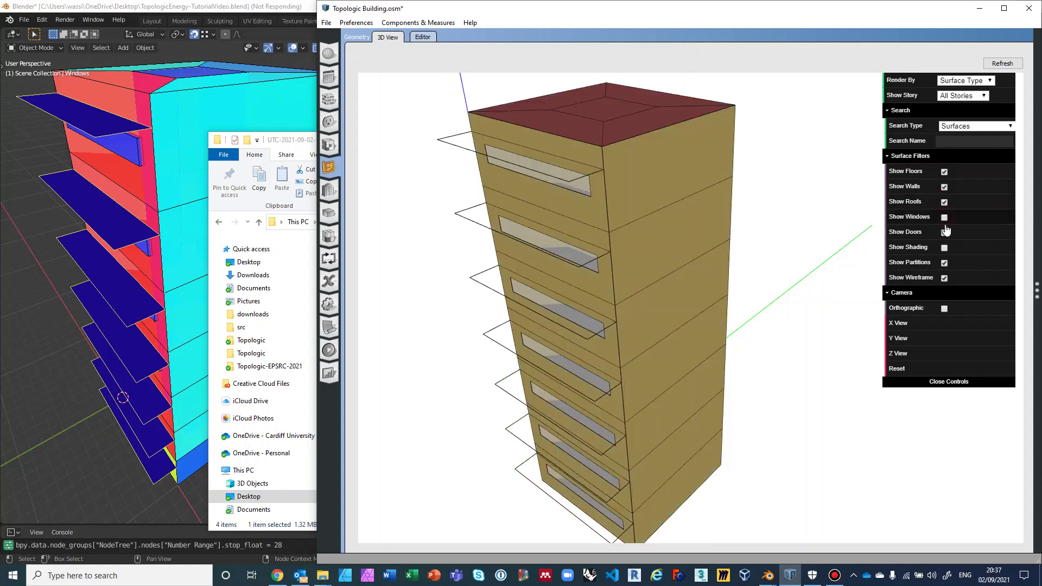
pyautogui.click(944, 217)
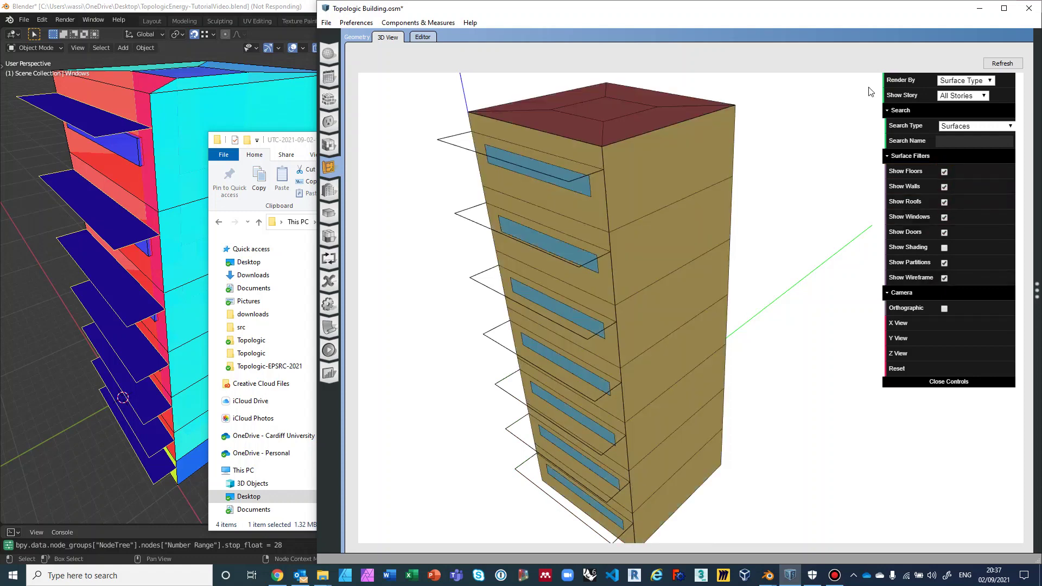
pyautogui.click(979, 8)
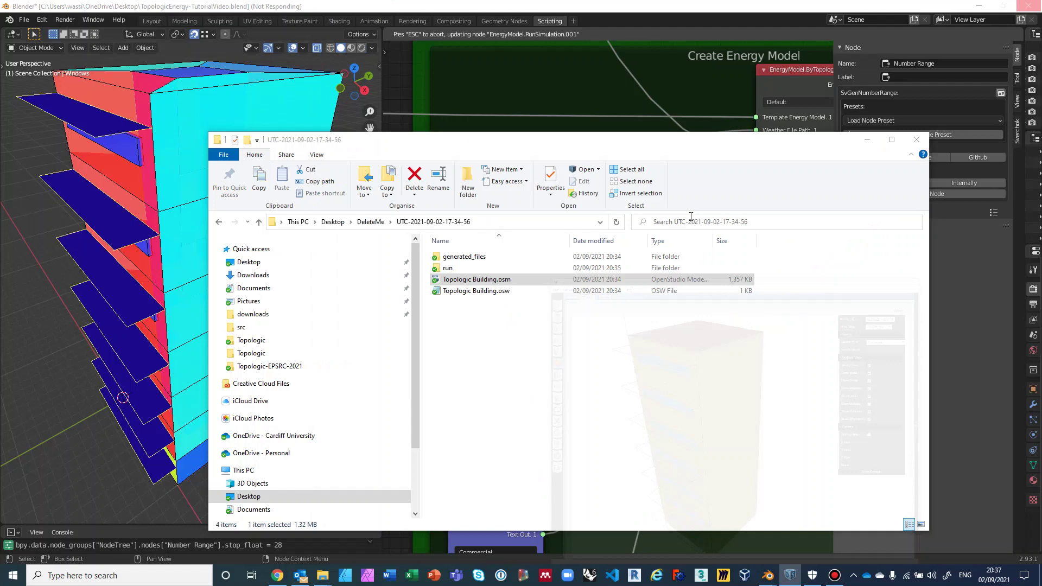
pyautogui.click(864, 140)
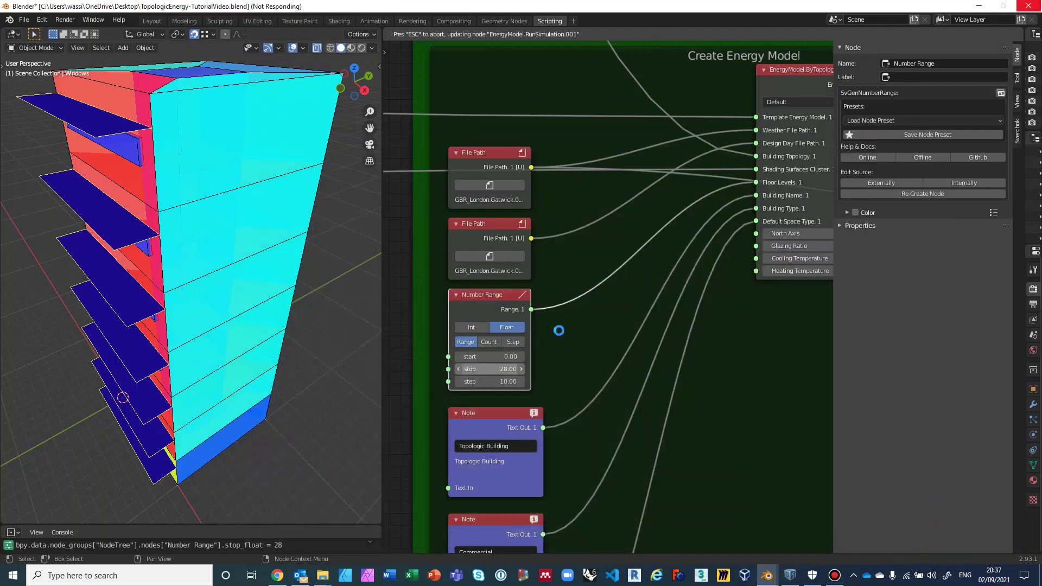
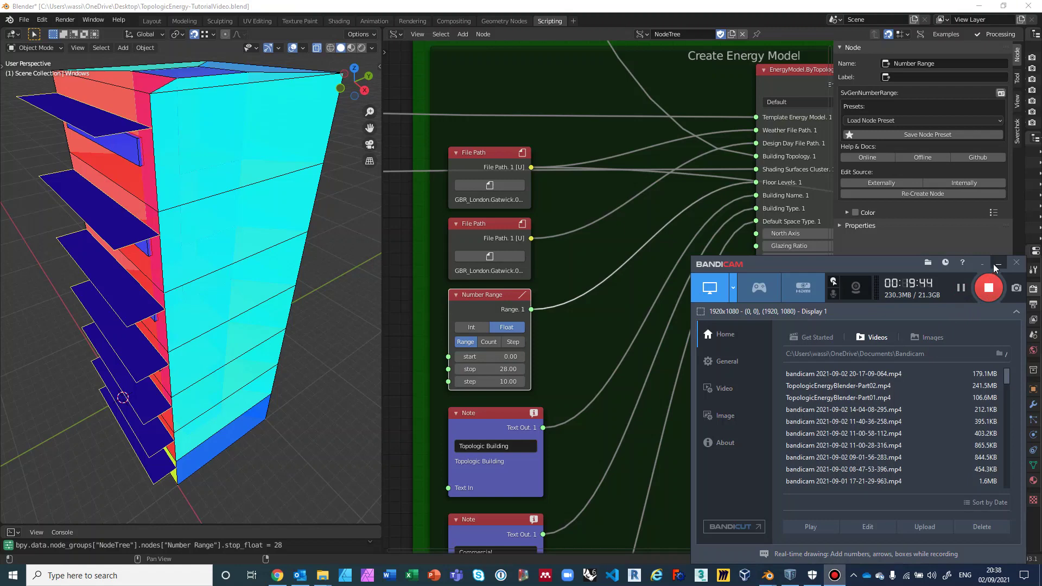
# Turn off Run on the EnergyModel.RunSimulation node in the Simulate Energy Model frame
pyautogui.click(998, 263)
pyautogui.moveTo(676, 386); pyautogui.dragTo(627, 389, button='middle')
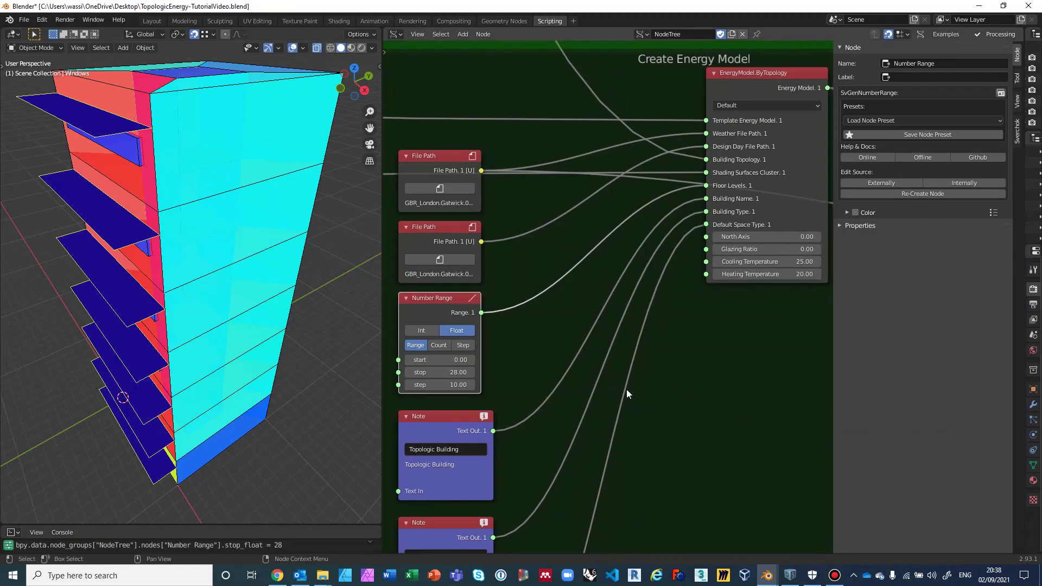
pyautogui.scroll(-4, 630, 390)
pyautogui.moveTo(712, 390); pyautogui.dragTo(460, 429, button='middle')
pyautogui.scroll(-3, 616, 427)
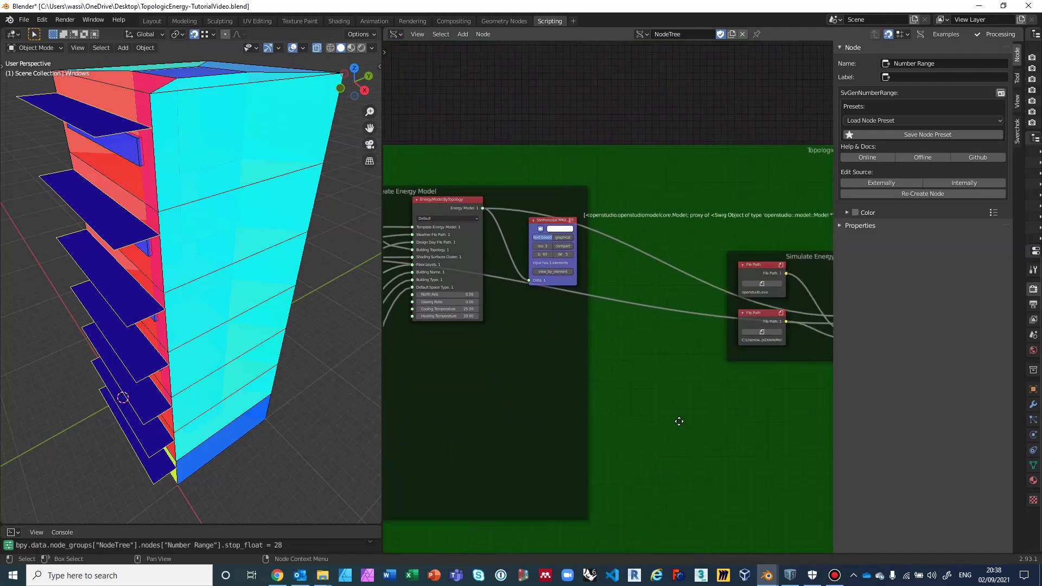
pyautogui.moveTo(678, 422); pyautogui.dragTo(538, 405, button='middle')
pyautogui.scroll(2, 676, 398)
pyautogui.moveTo(693, 400); pyautogui.dragTo(587, 363, button='middle')
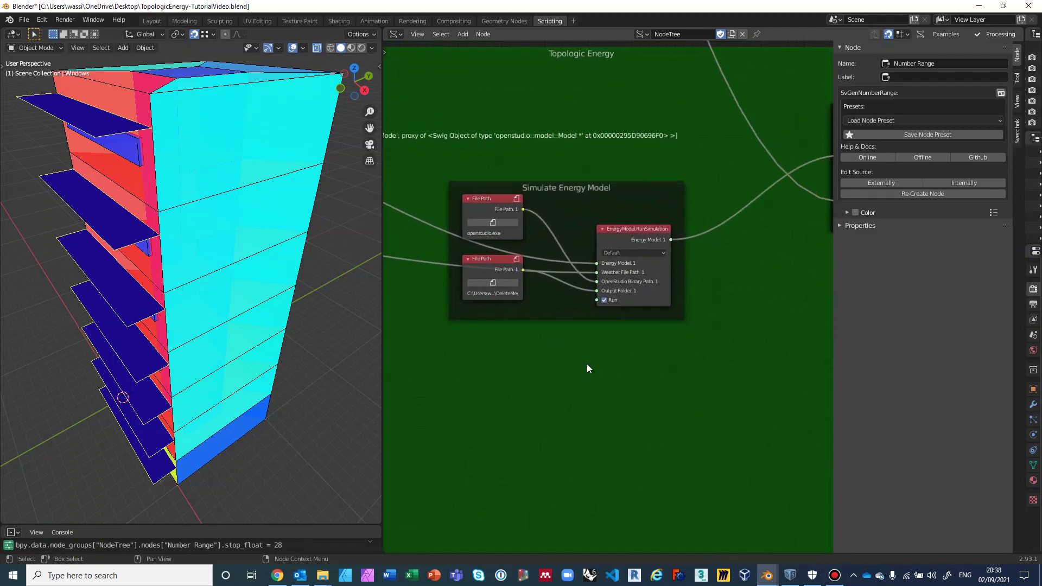
pyautogui.scroll(3, 617, 369)
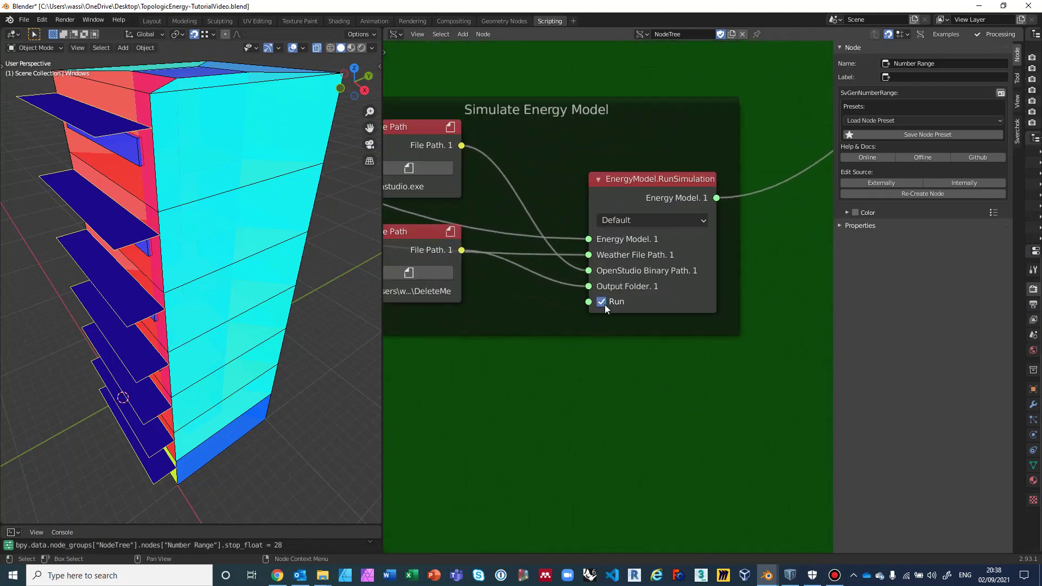
pyautogui.click(600, 302)
# Pan back to the Create Energy Model frame's Number Range and input nodes
pyautogui.scroll(-2, 598, 421)
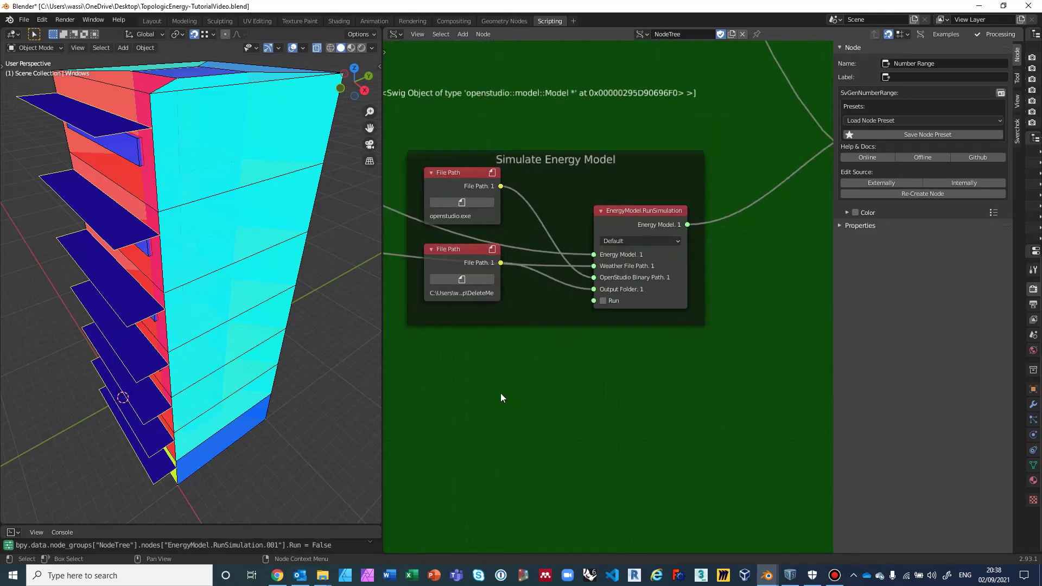
pyautogui.moveTo(500, 392); pyautogui.dragTo(754, 397, button='middle')
pyautogui.scroll(-4, 626, 414)
pyautogui.moveTo(522, 397); pyautogui.dragTo(701, 414, button='middle')
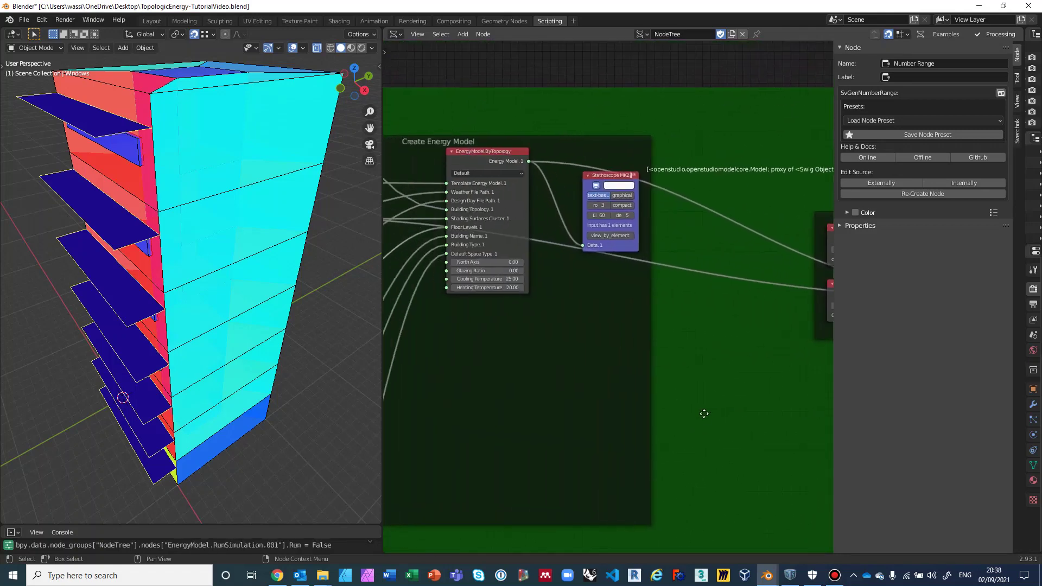
pyautogui.scroll(-1, 701, 414)
pyautogui.scroll(-1, 701, 413)
pyautogui.moveTo(476, 396); pyautogui.dragTo(683, 380, button='middle')
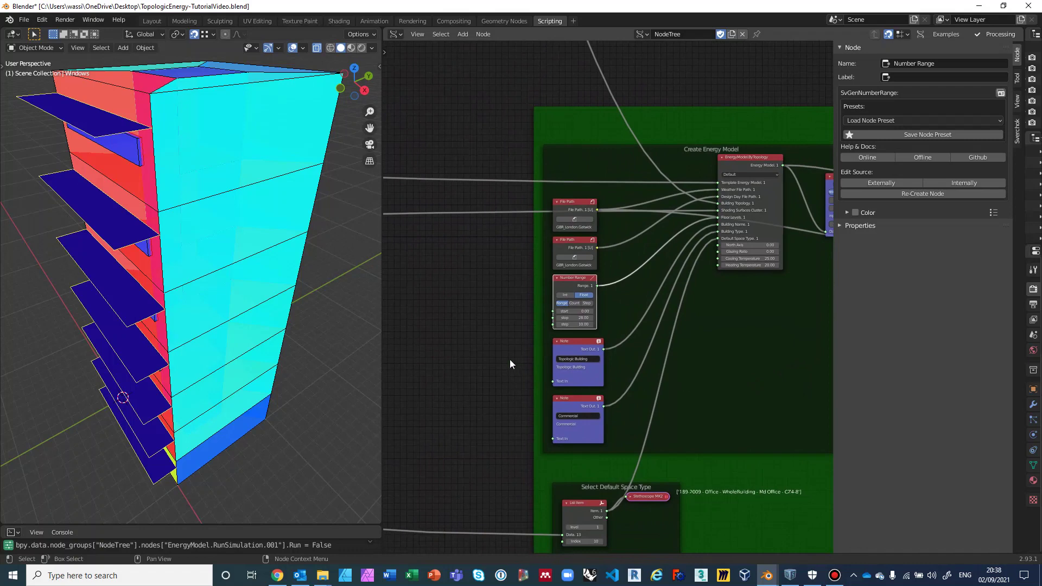
pyautogui.scroll(1, 509, 359)
pyautogui.scroll(4, 506, 352)
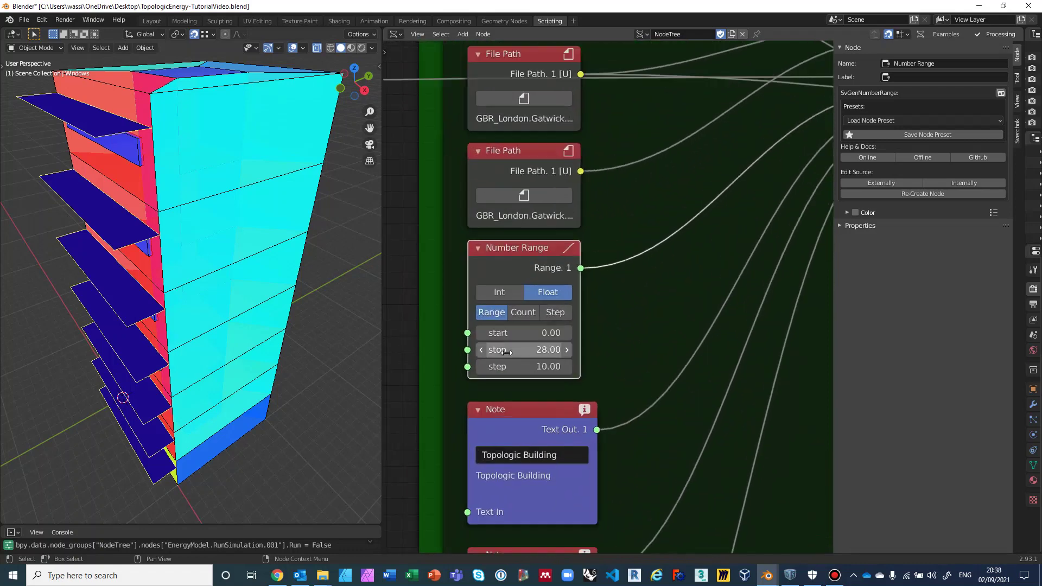
pyautogui.scroll(1, 507, 352)
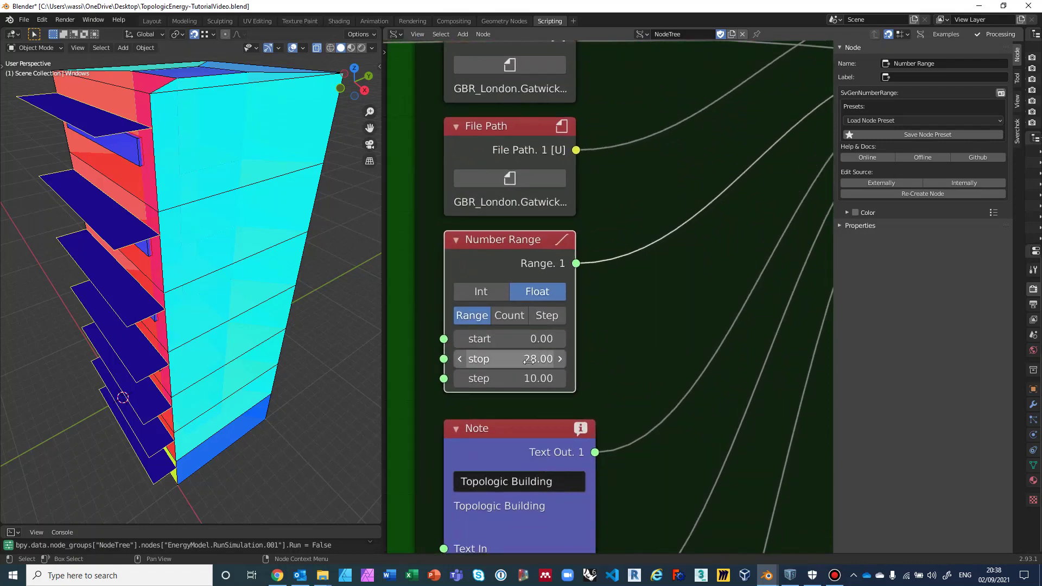
# Replace the Number Range step value 10.0 with 4
pyautogui.click(502, 379)
pyautogui.click(501, 379)
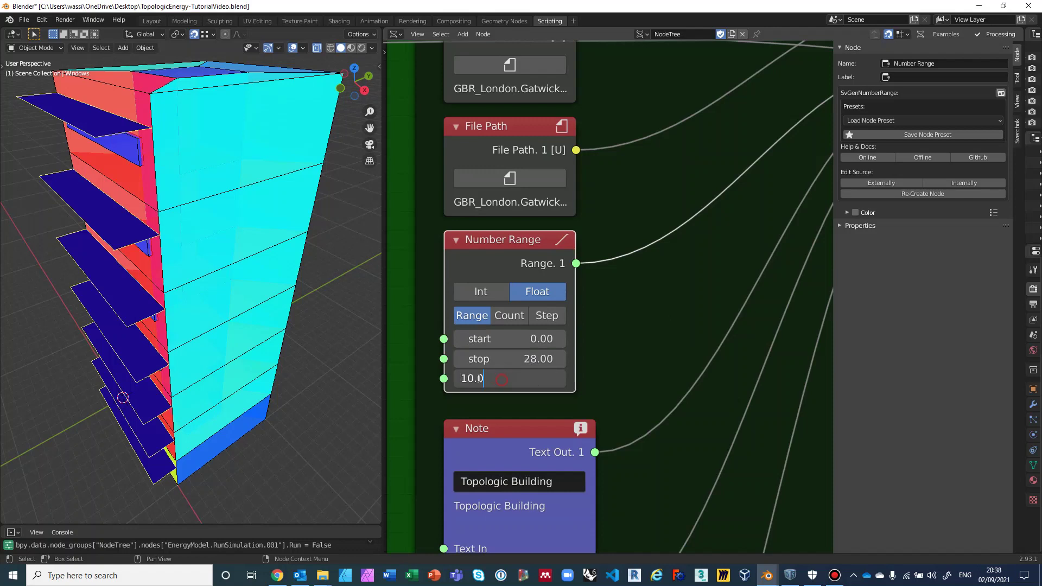
pyautogui.moveTo(501, 379); pyautogui.dragTo(453, 379)
pyautogui.write('4')
pyautogui.press('Return')
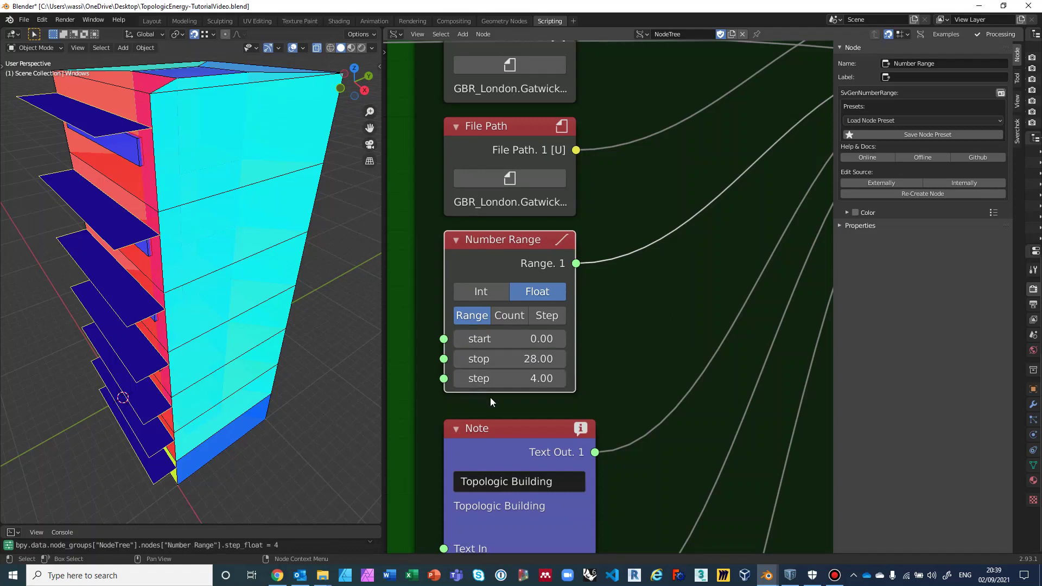
pyautogui.scroll(-2, 611, 382)
pyautogui.scroll(-2, 647, 379)
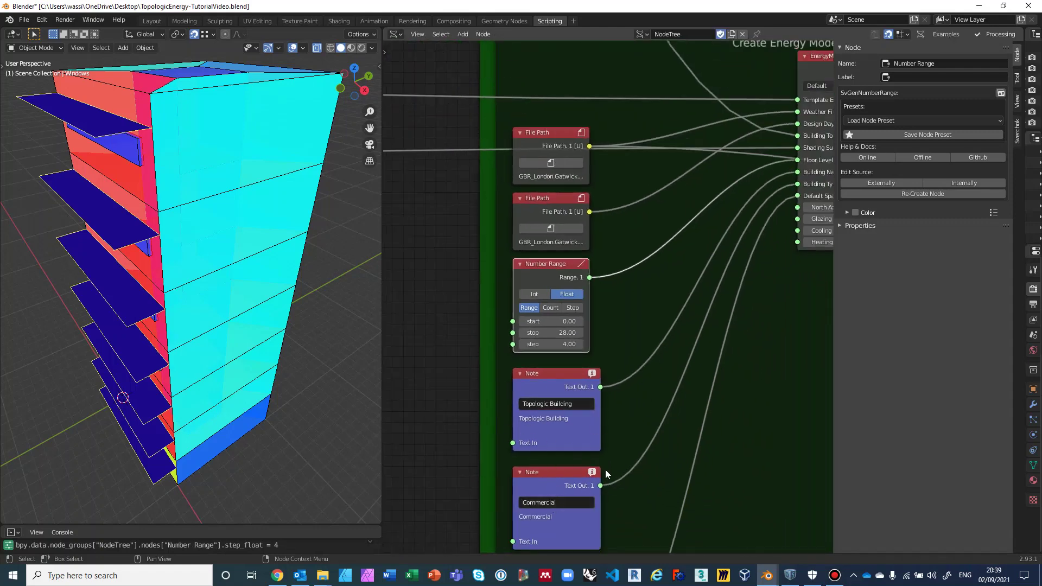
pyautogui.moveTo(685, 444); pyautogui.dragTo(636, 347, button='middle')
pyautogui.scroll(-3, 657, 314)
pyautogui.scroll(-2, 636, 348)
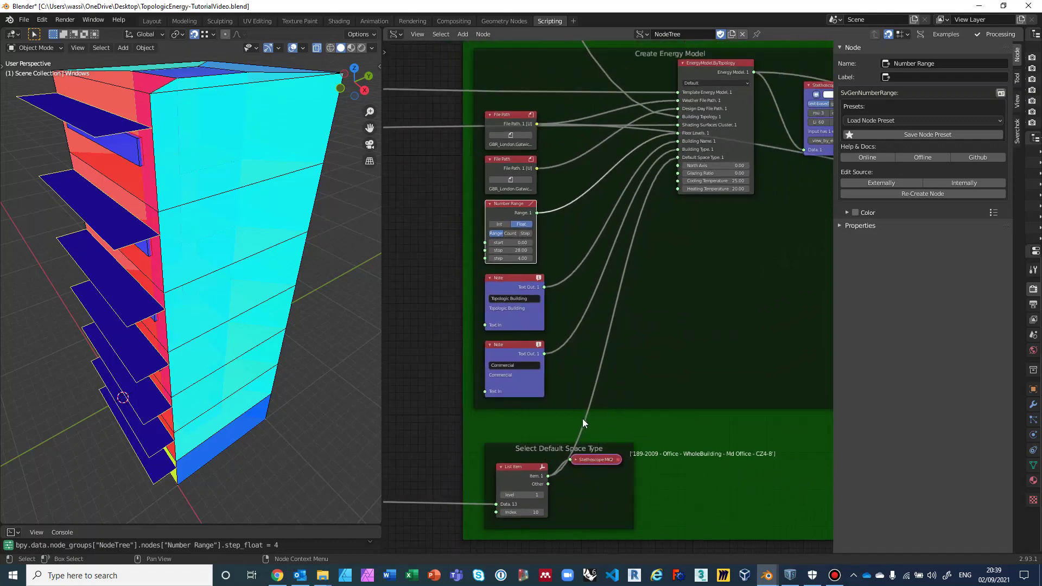
pyautogui.moveTo(581, 418); pyautogui.dragTo(685, 277, button='middle')
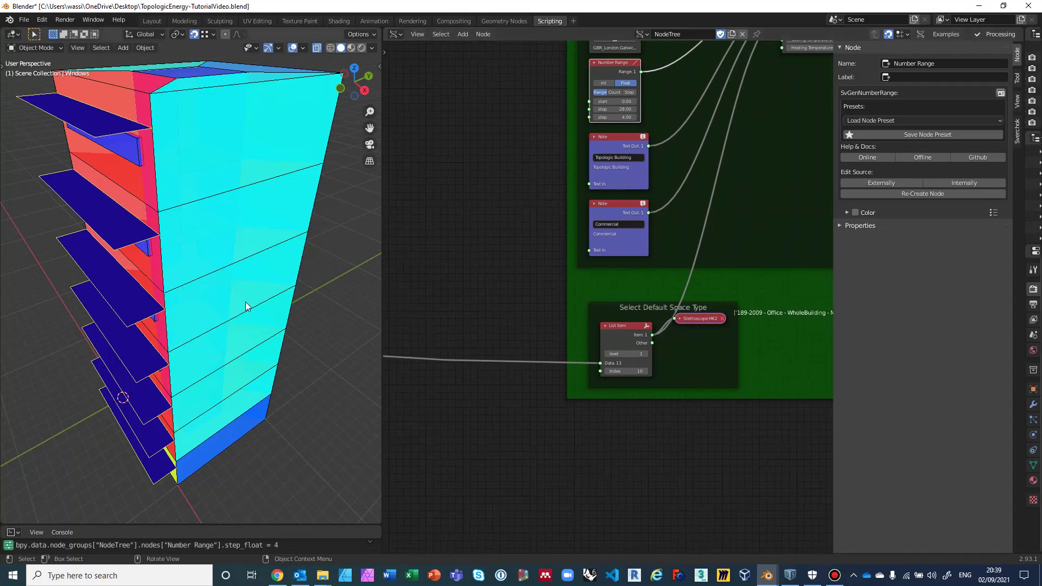
pyautogui.scroll(2, 522, 369)
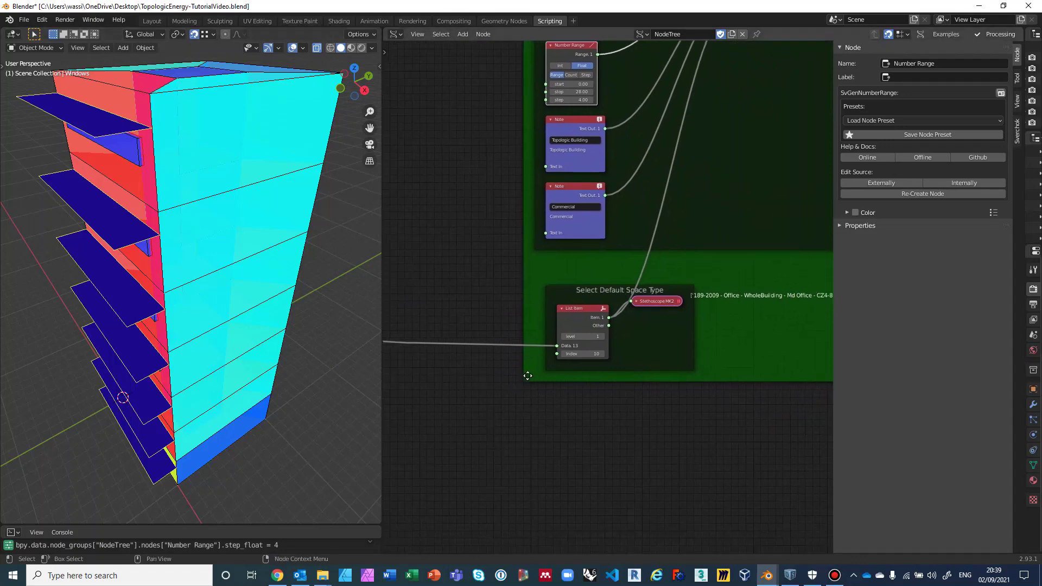
pyautogui.scroll(2, 522, 369)
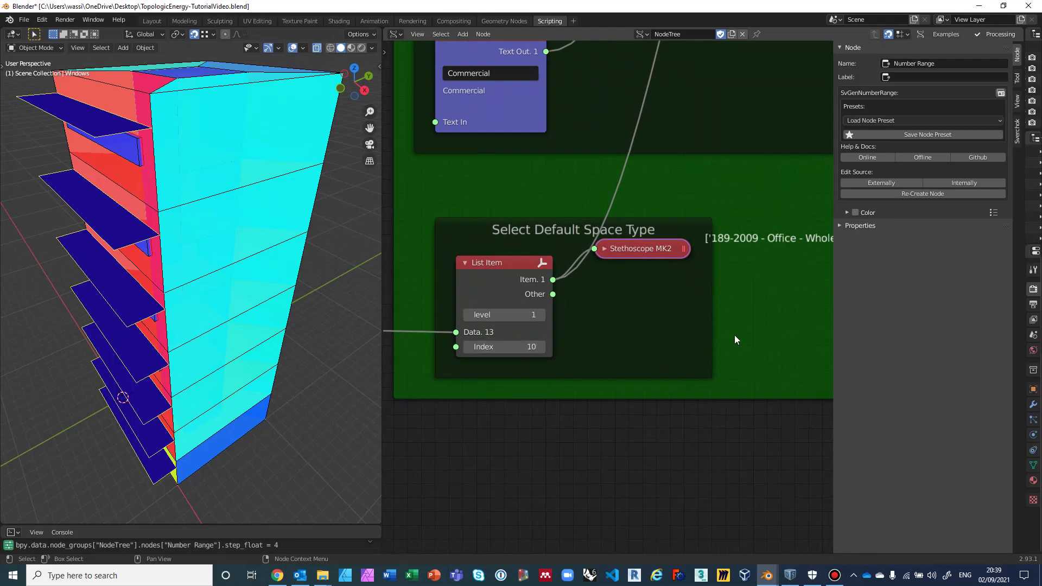
pyautogui.moveTo(735, 335); pyautogui.dragTo(537, 360, button='middle')
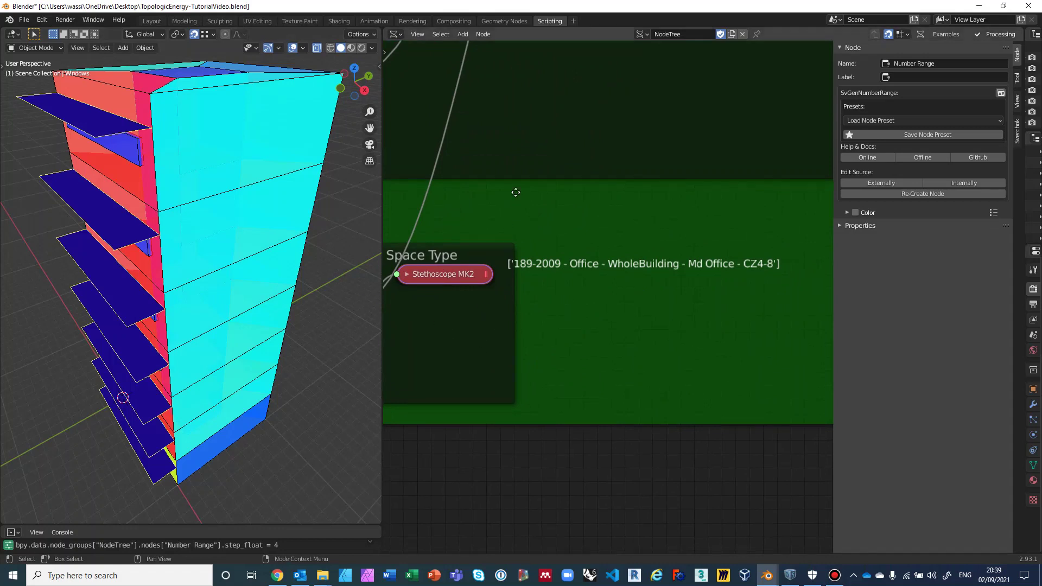
pyautogui.moveTo(515, 192); pyautogui.dragTo(533, 302, button='middle')
pyautogui.scroll(-3, 532, 307)
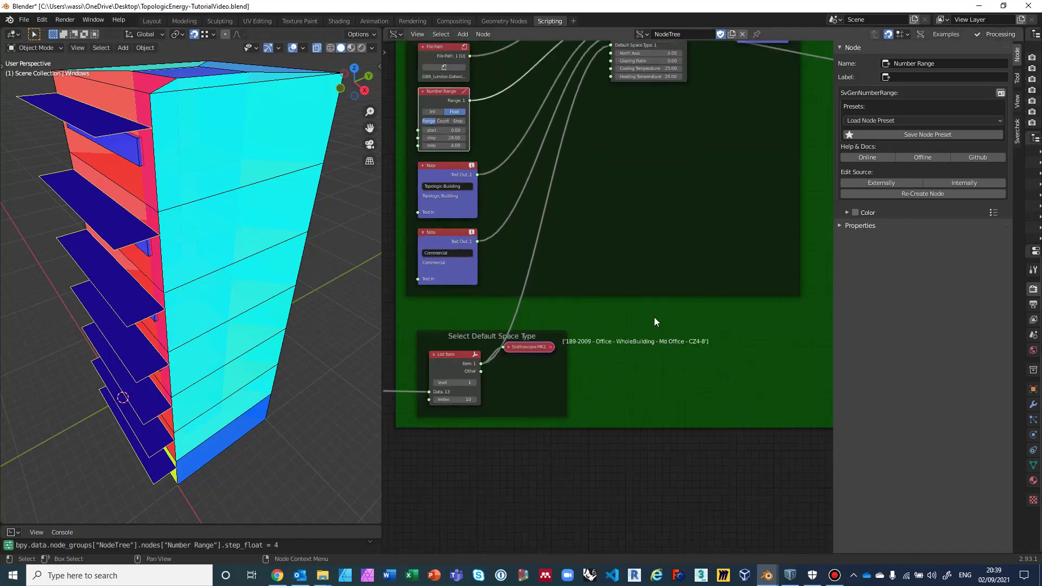
pyautogui.scroll(-4, 603, 269)
pyautogui.moveTo(638, 210); pyautogui.dragTo(576, 382, button='middle')
pyautogui.scroll(1, 576, 382)
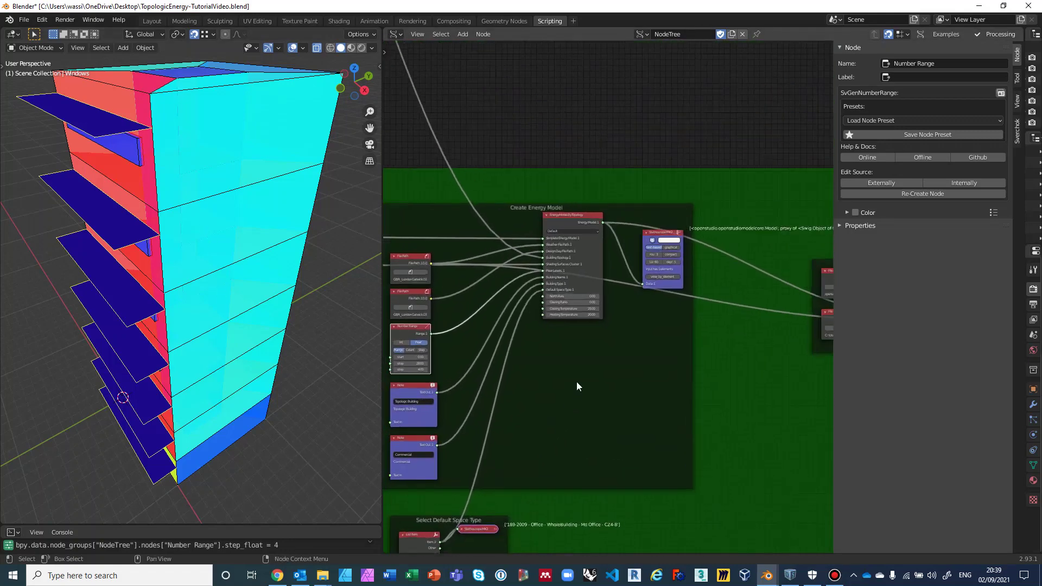
pyautogui.scroll(6, 577, 382)
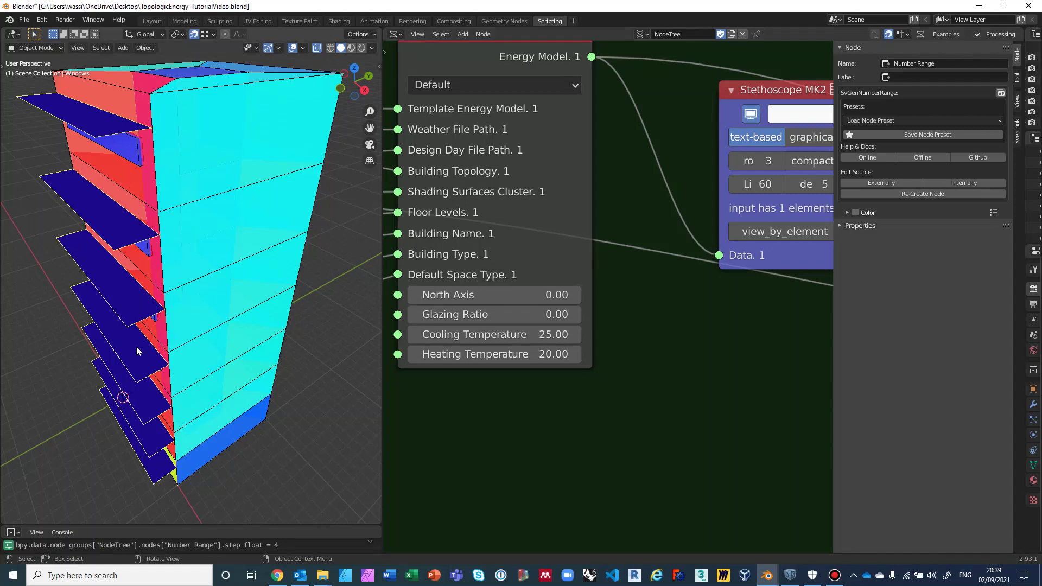
pyautogui.moveTo(173, 358)
pyautogui.mouseDown(button='middle')
pyautogui.moveTo(214, 343)
pyautogui.moveTo(220, 285)
pyautogui.moveTo(172, 311)
pyautogui.mouseUp(button='middle')
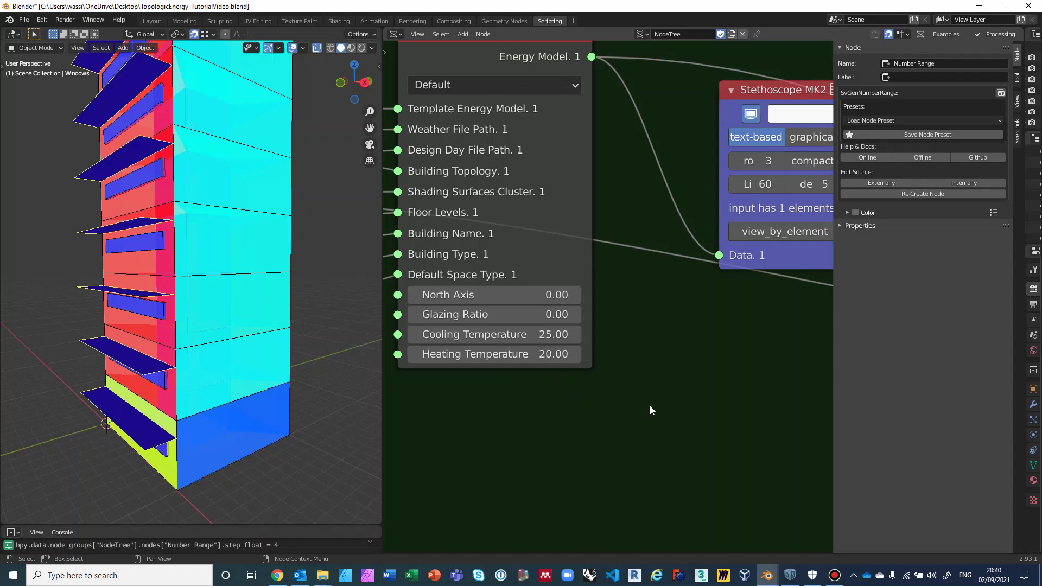
# Pan and zoom past the Stethoscope node to the Simulate Energy Model frame
pyautogui.scroll(-3, 649, 407)
pyautogui.moveTo(723, 393); pyautogui.dragTo(525, 476, button='middle')
pyautogui.scroll(-3, 600, 438)
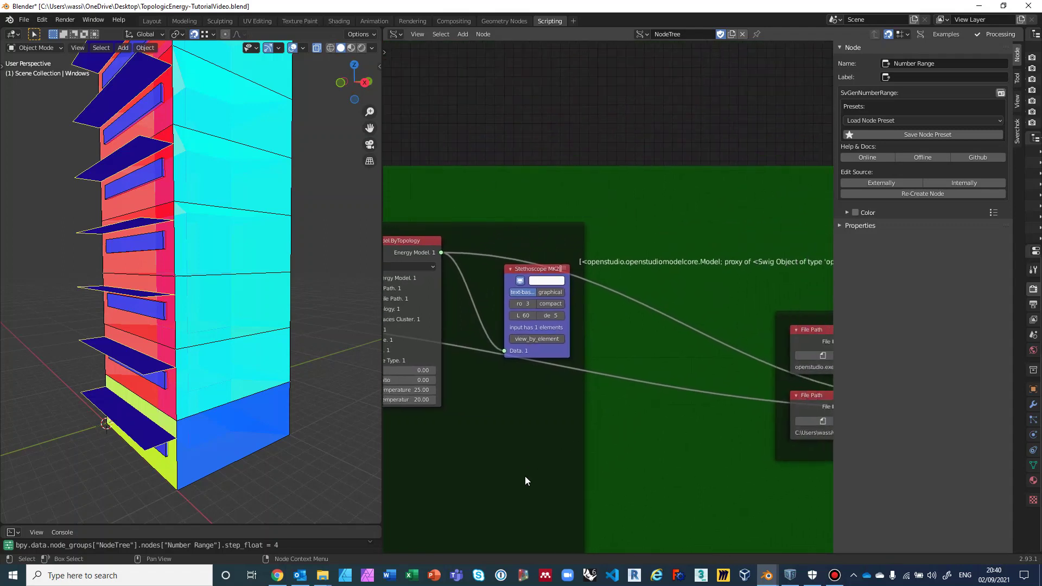
pyautogui.scroll(3, 525, 476)
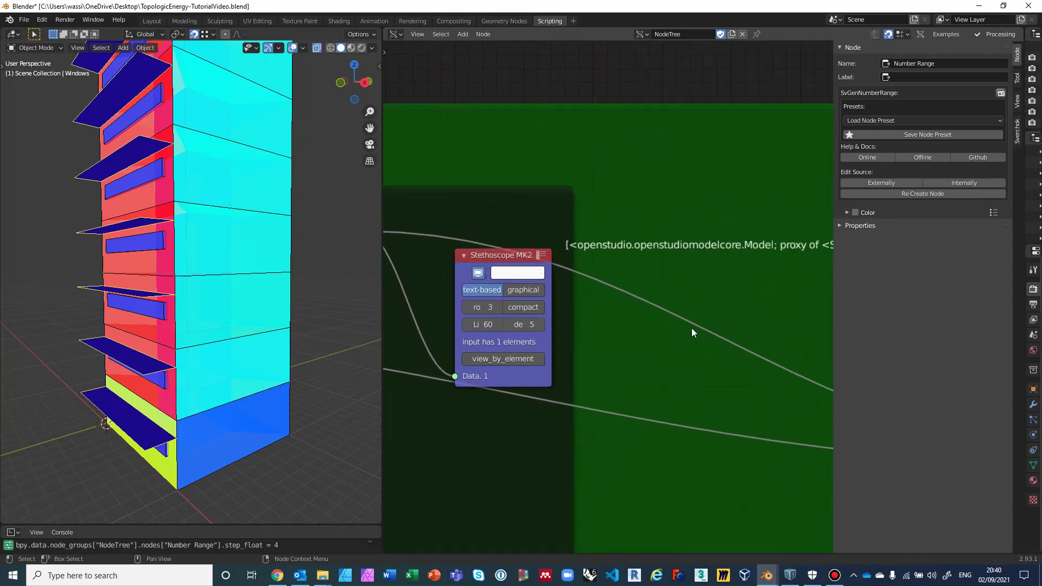
pyautogui.scroll(-7, 690, 355)
pyautogui.moveTo(691, 361); pyautogui.dragTo(457, 315, button='middle')
pyautogui.scroll(4, 457, 316)
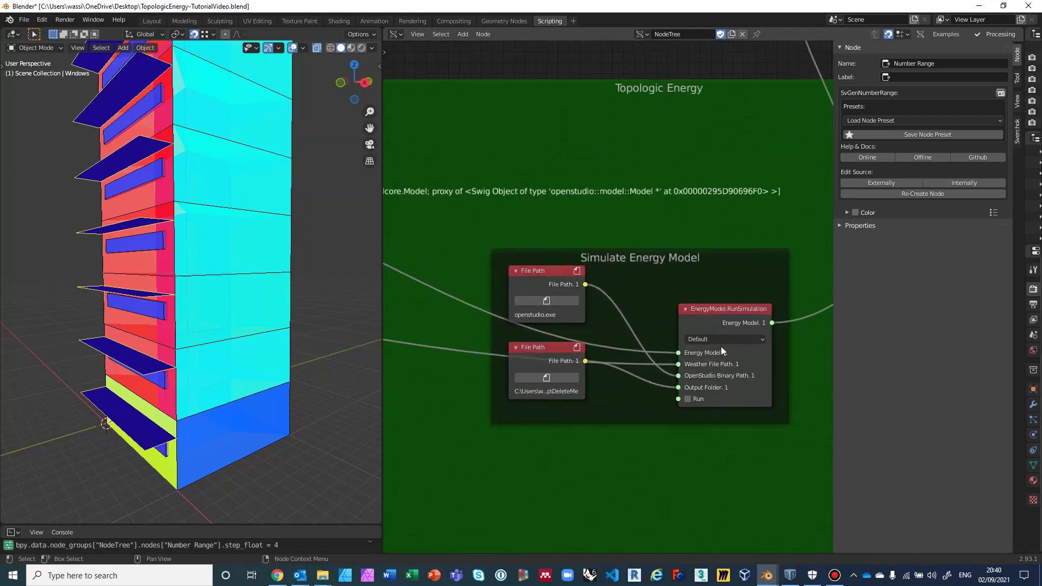
pyautogui.scroll(2, 657, 399)
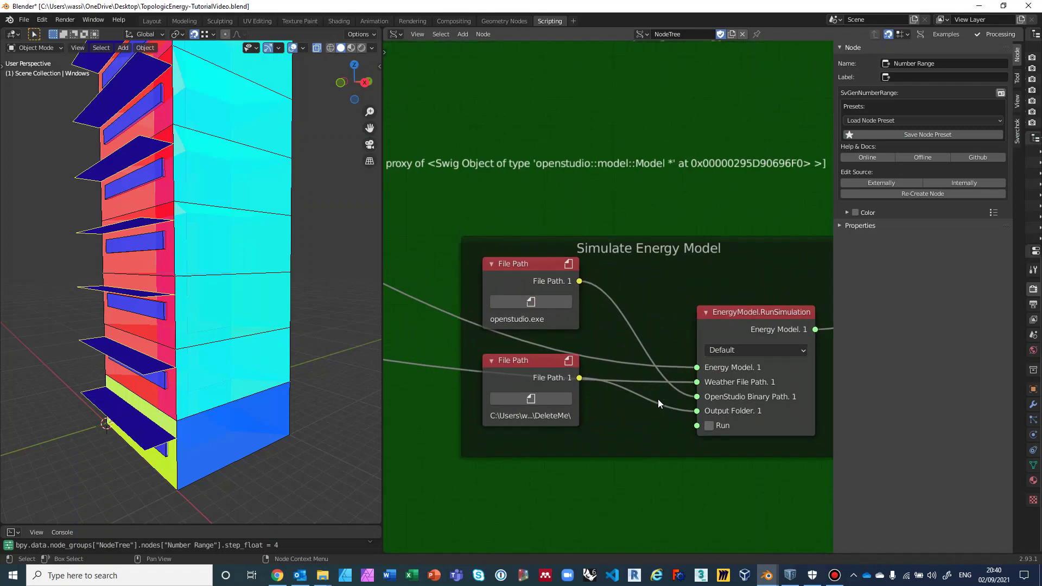
pyautogui.moveTo(630, 353); pyautogui.dragTo(624, 293, button='middle')
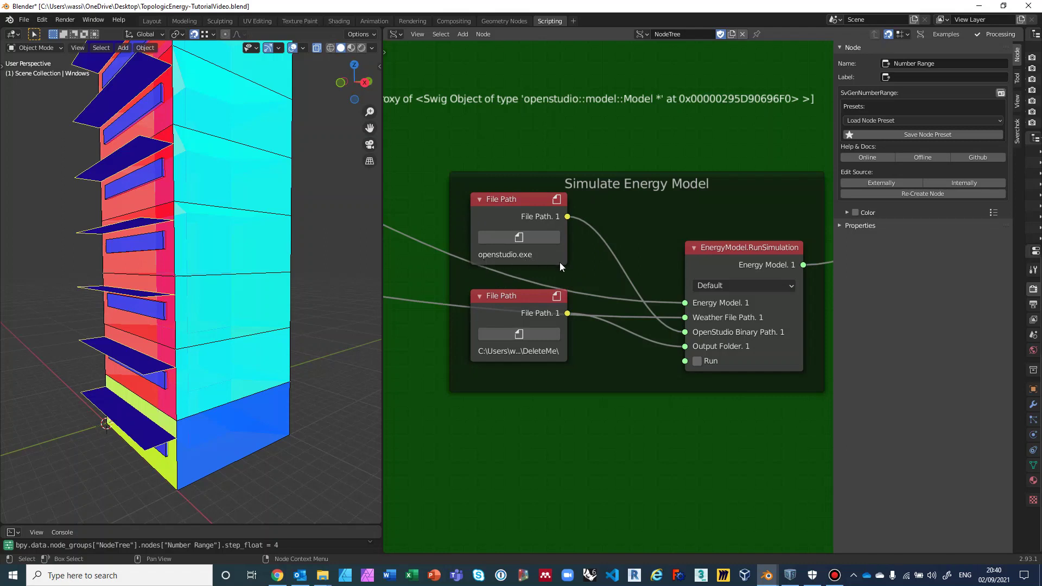
# Centre and zoom in on the Query node's HVACSizingSummary and Zone Sensible Cooling settings
pyautogui.scroll(2, 635, 396)
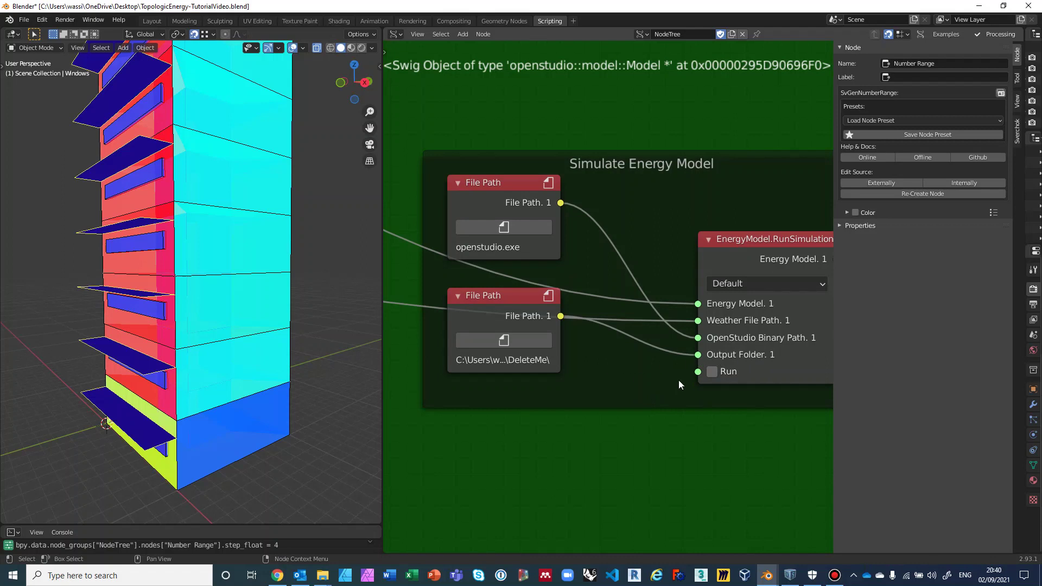
pyautogui.scroll(-3, 665, 401)
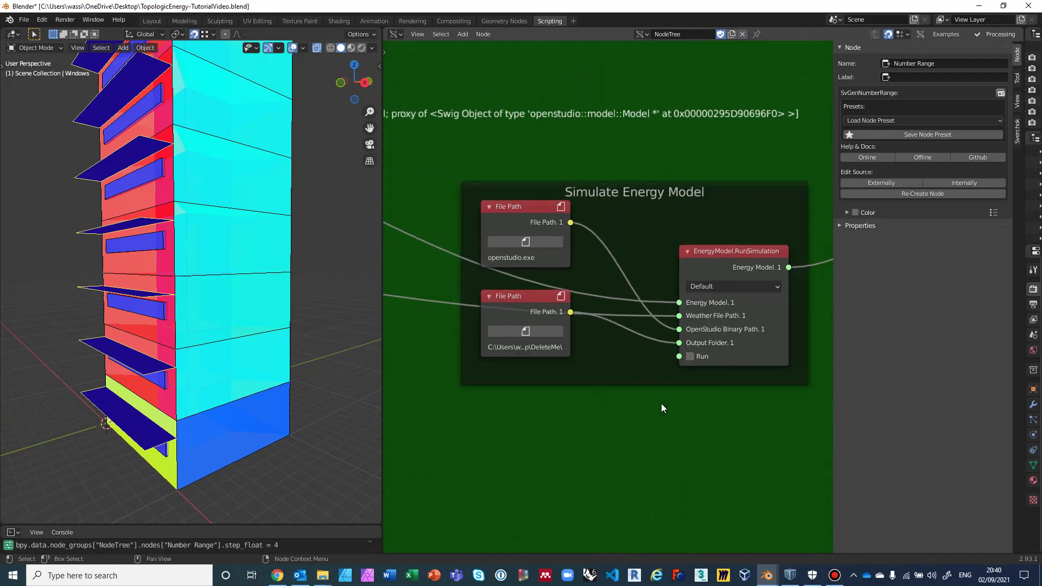
pyautogui.moveTo(661, 402); pyautogui.dragTo(552, 357, button='middle')
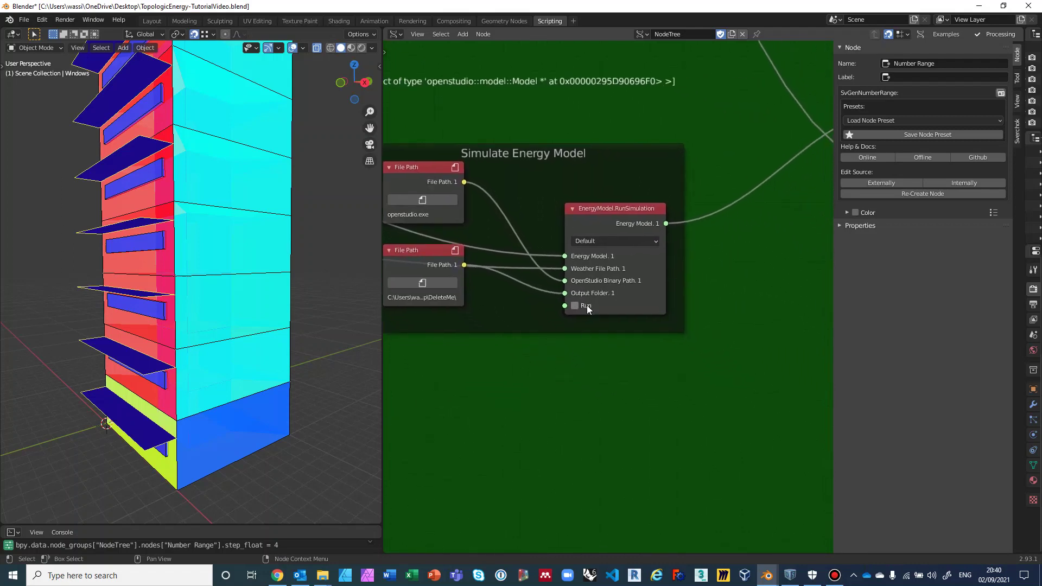
pyautogui.scroll(-1, 587, 322)
pyautogui.moveTo(791, 337); pyautogui.dragTo(709, 370, button='middle')
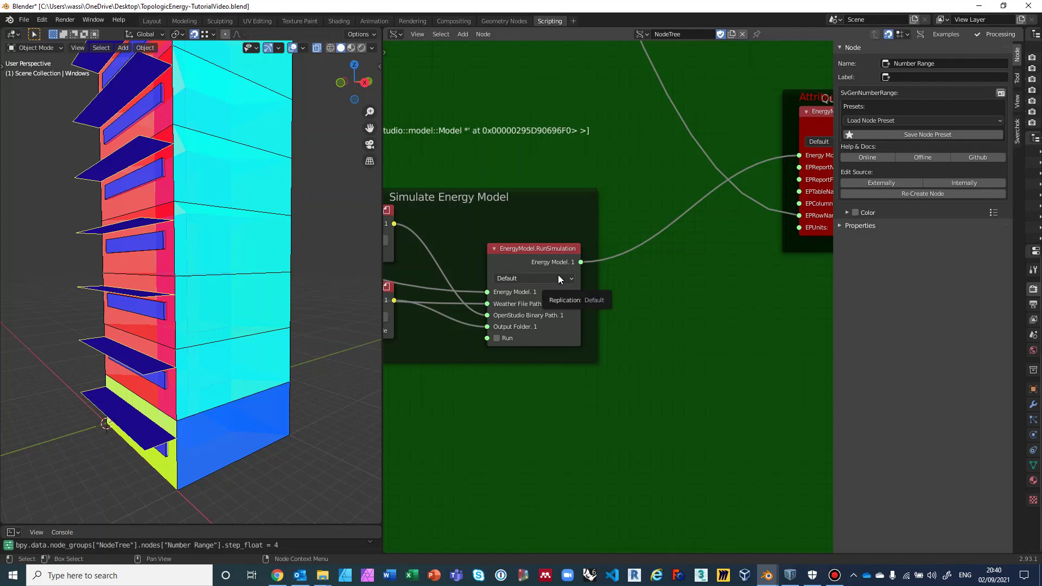
pyautogui.moveTo(714, 336); pyautogui.dragTo(521, 435, button='middle')
pyautogui.scroll(2, 521, 435)
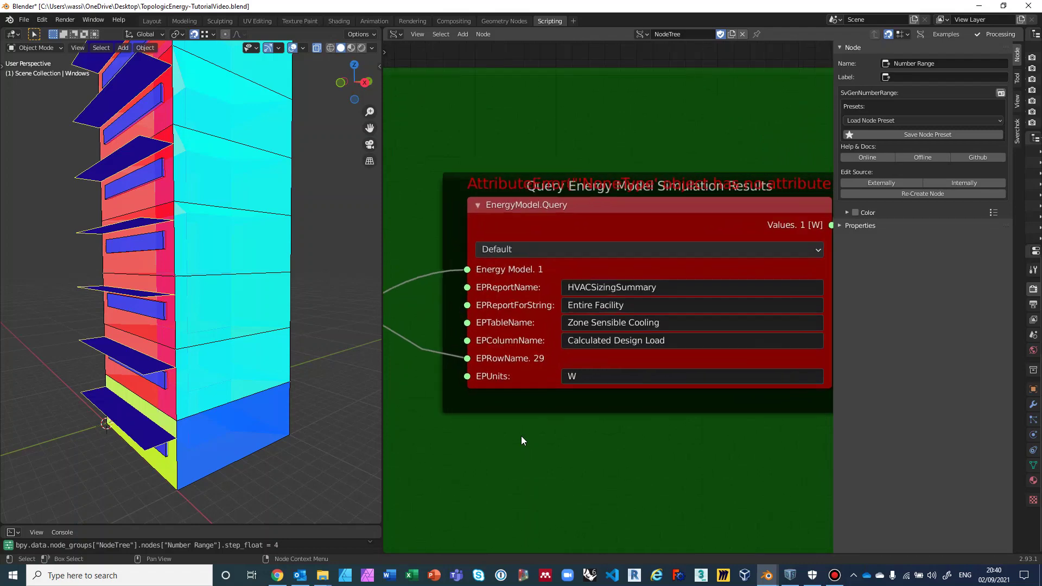
pyautogui.scroll(1, 517, 378)
pyautogui.scroll(2, 518, 378)
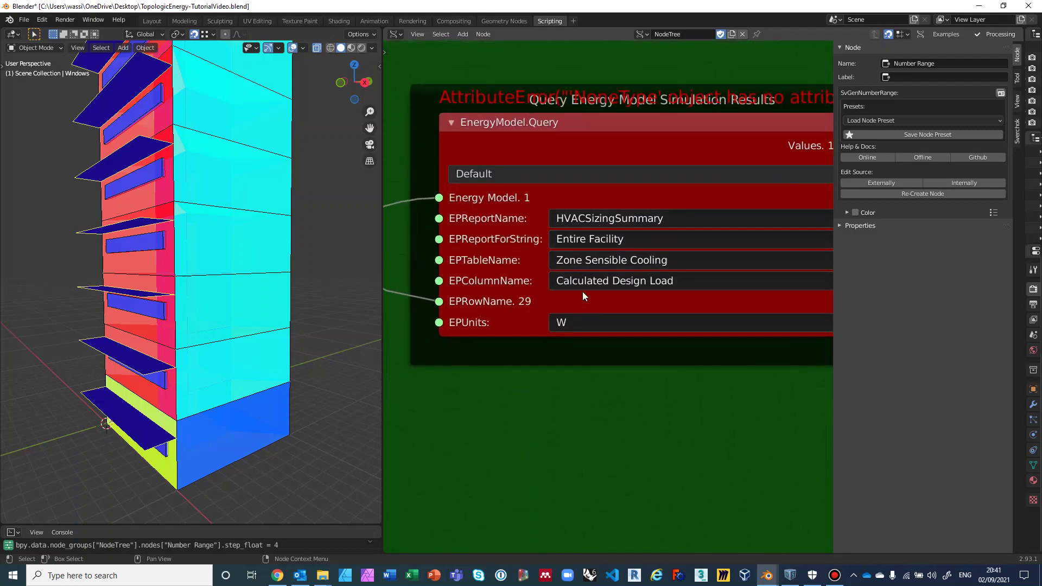
# Bring File Explorer forward and open the simulation's run folder
pyautogui.moveTo(322, 575)
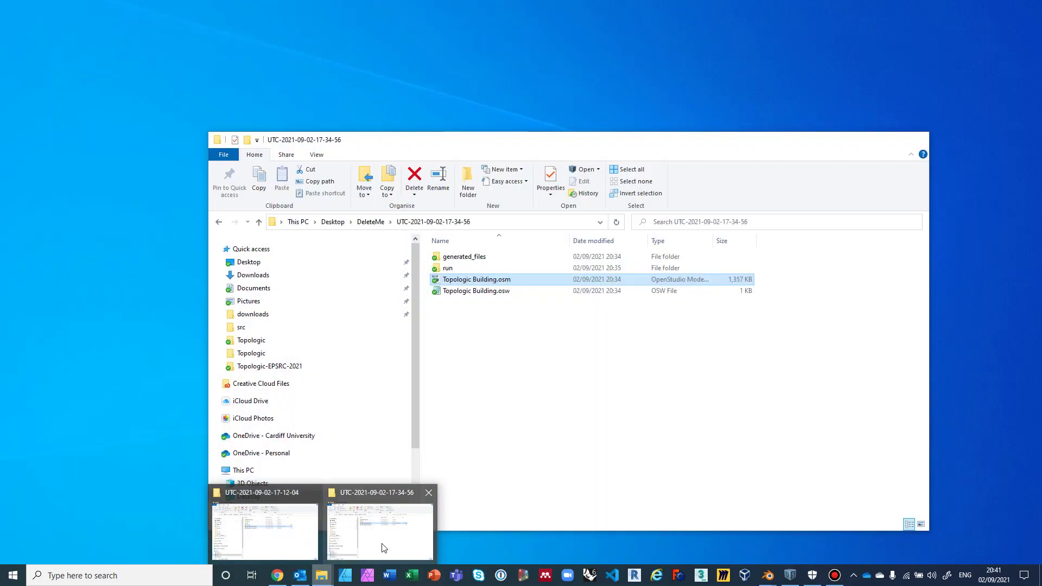
pyautogui.click(384, 548)
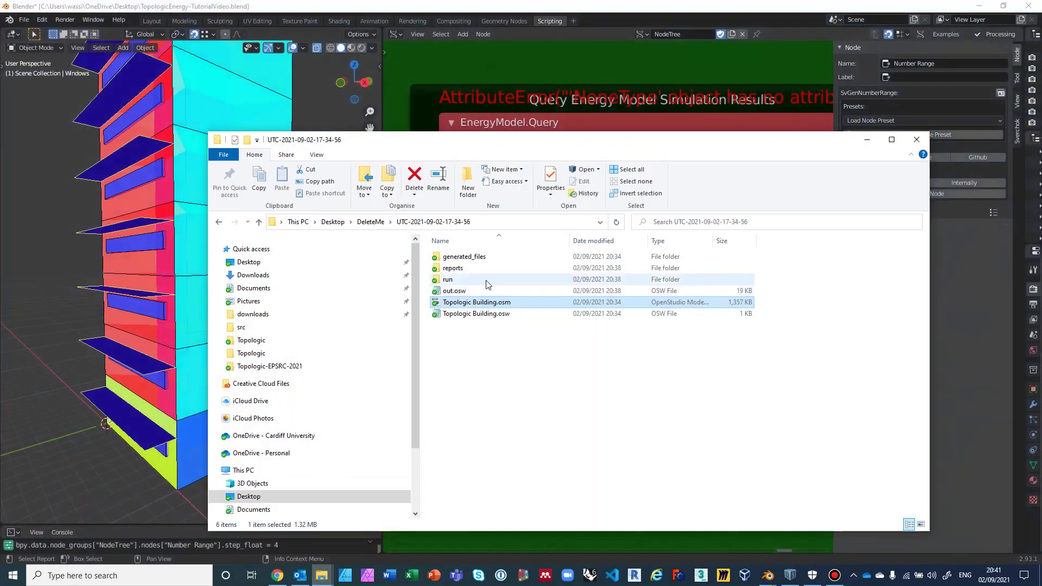
pyautogui.doubleClick(441, 280)
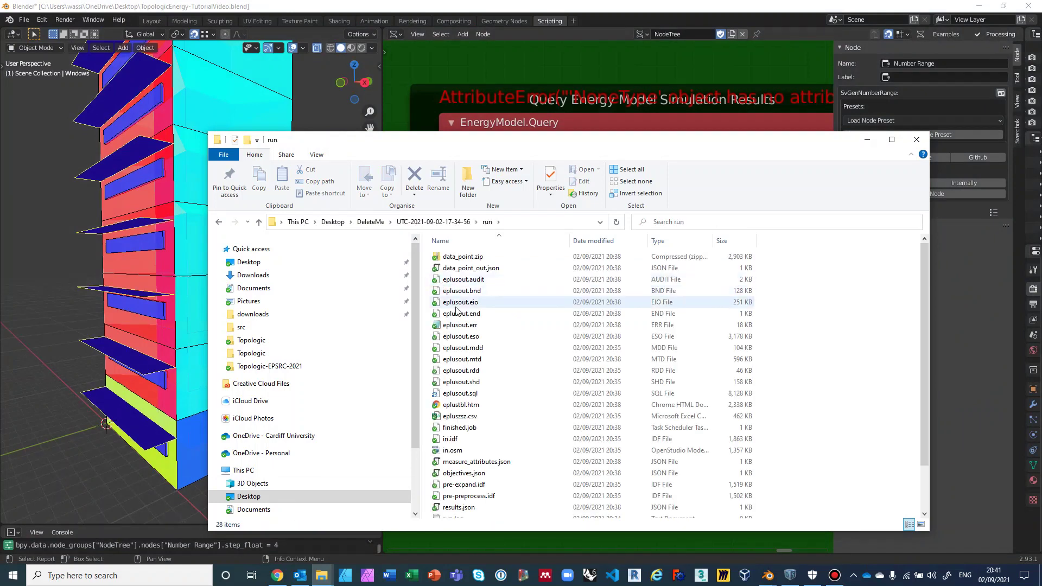
# Open eplustbl.htm in Chrome, scroll through the EnergyPlus report, then minimise Chrome
pyautogui.doubleClick(450, 405)
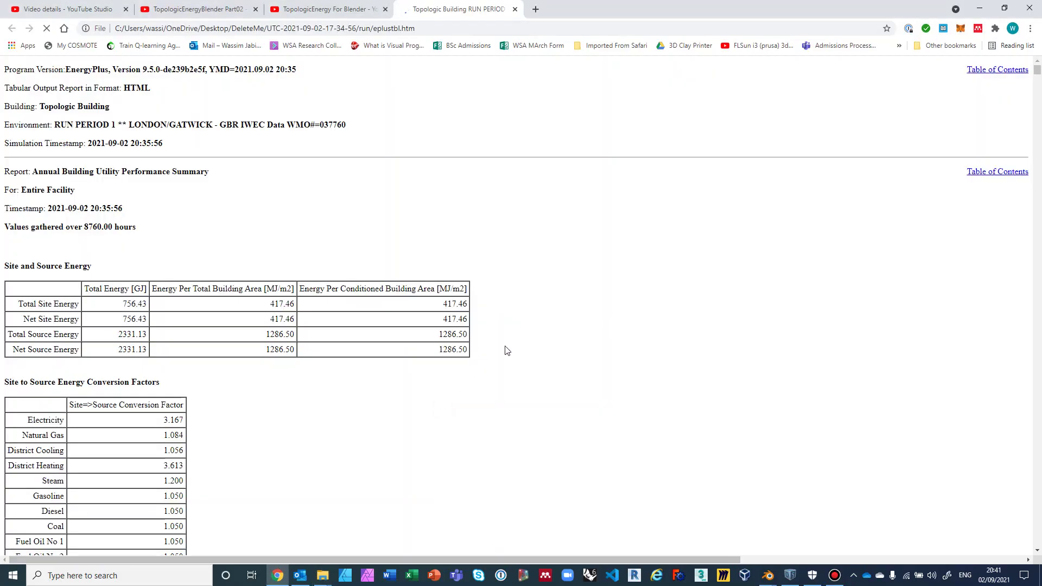
pyautogui.scroll(-8, 506, 352)
pyautogui.scroll(-12, 434, 347)
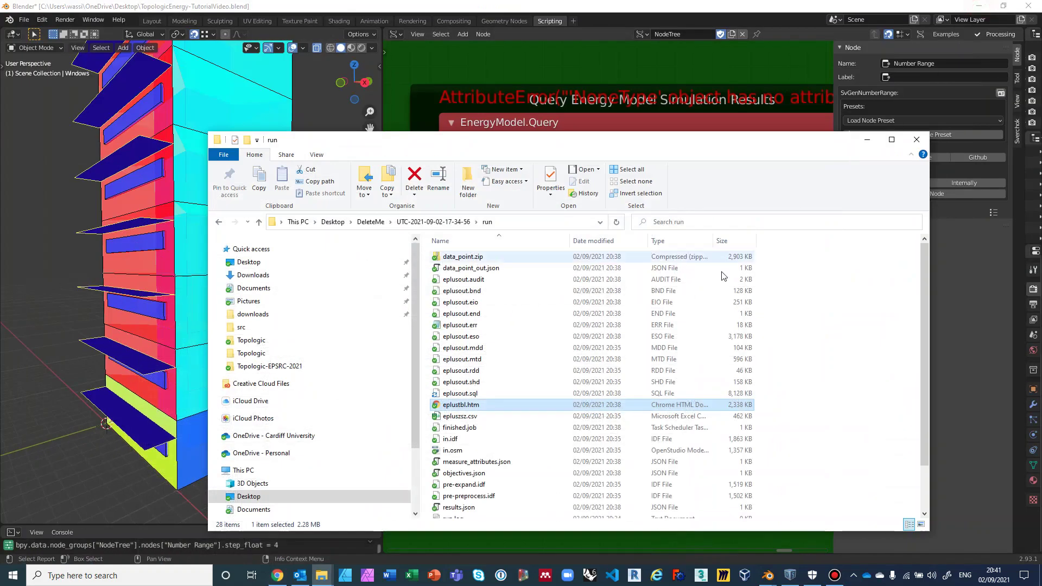
pyautogui.click(979, 8)
# Return to Blender and pan to the Convert Range to Colours frame
pyautogui.click(867, 139)
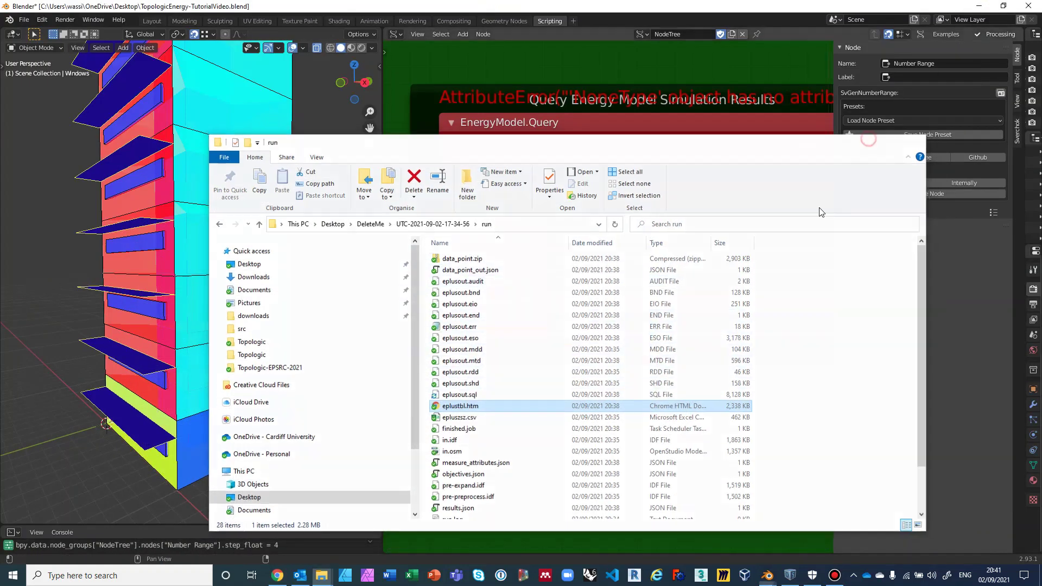
pyautogui.moveTo(738, 370); pyautogui.dragTo(607, 375, button='middle')
pyautogui.scroll(-3, 606, 375)
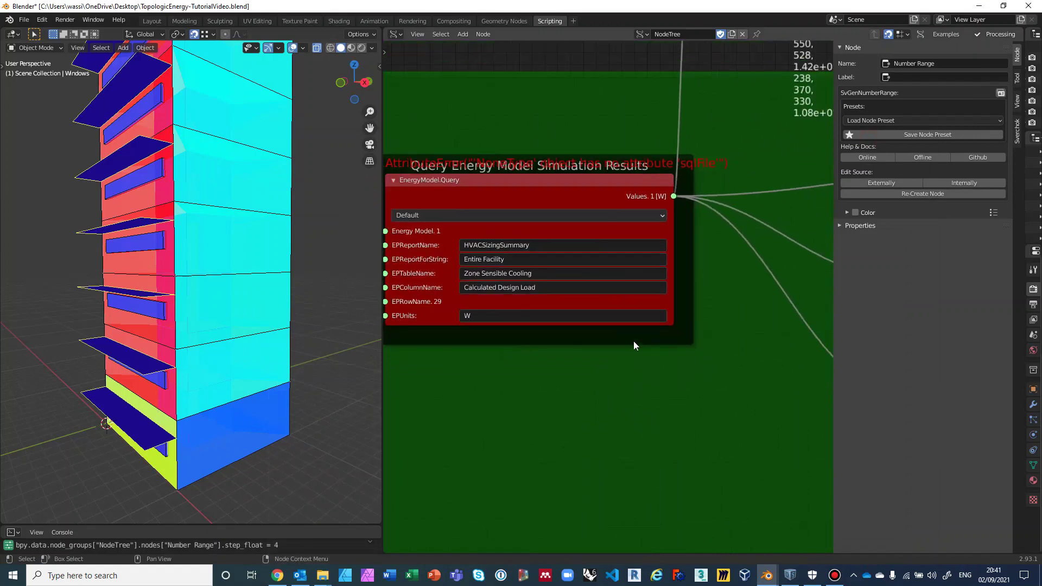
pyautogui.scroll(-2, 702, 305)
pyautogui.scroll(2, 721, 304)
pyautogui.moveTo(722, 305); pyautogui.dragTo(519, 355, button='middle')
pyautogui.scroll(-4, 557, 376)
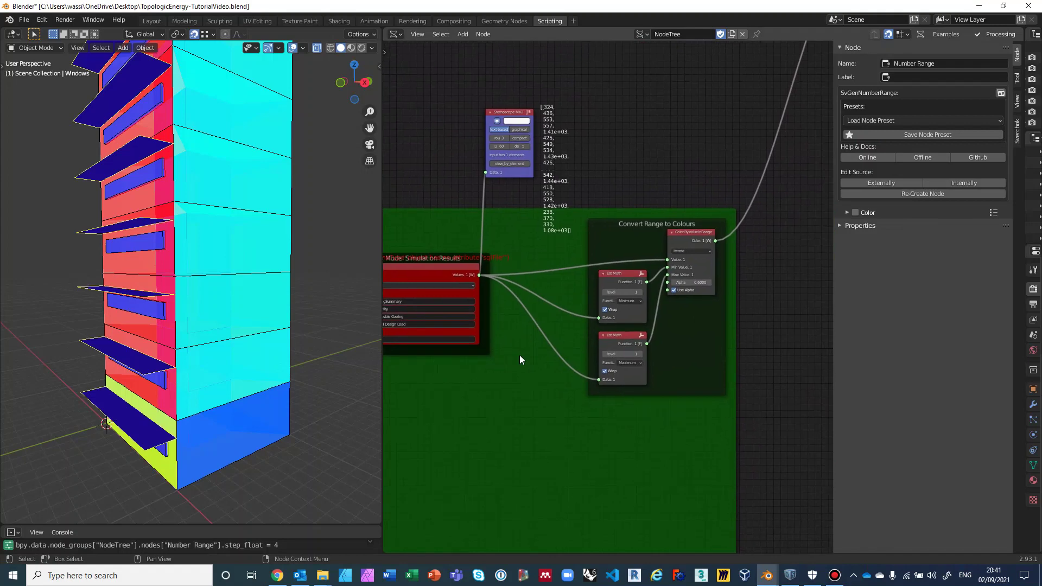
pyautogui.scroll(3, 519, 355)
pyautogui.scroll(2, 519, 355)
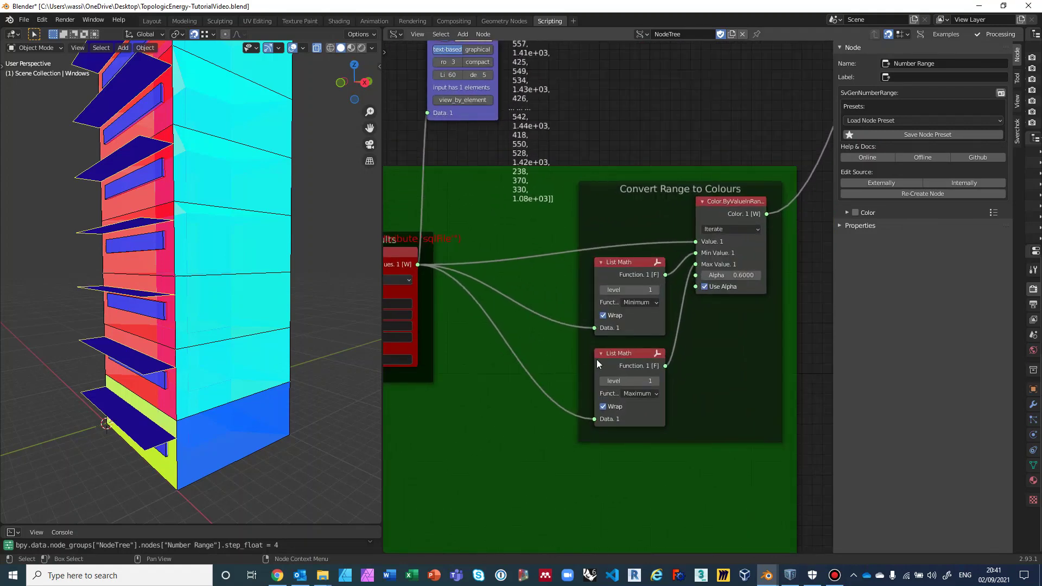
pyautogui.moveTo(755, 314); pyautogui.dragTo(665, 347, button='middle')
pyautogui.scroll(2, 665, 347)
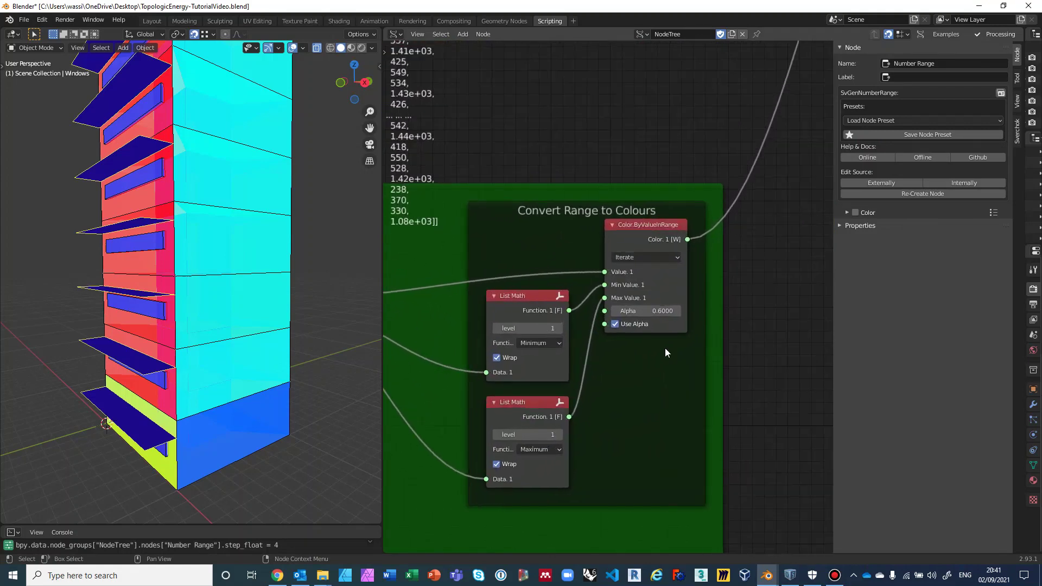
pyautogui.scroll(1, 665, 347)
# Widen the Color.ByValueInRange node, then pan to the Display frame's Viewer Draw node
pyautogui.moveTo(762, 324); pyautogui.dragTo(647, 320, button='middle')
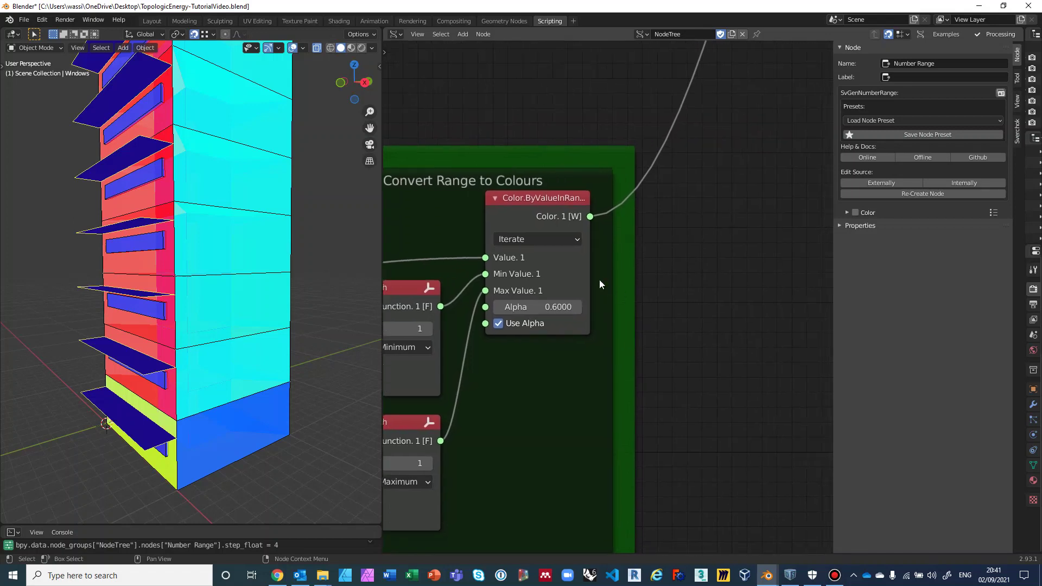
pyautogui.moveTo(591, 278); pyautogui.dragTo(626, 277)
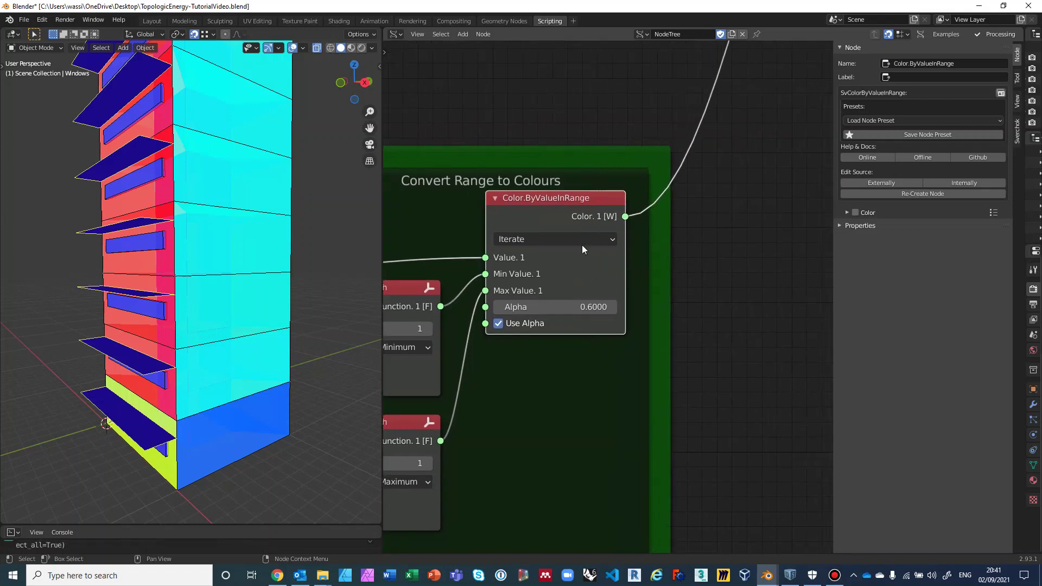
pyautogui.moveTo(676, 313); pyautogui.dragTo(798, 287, button='middle')
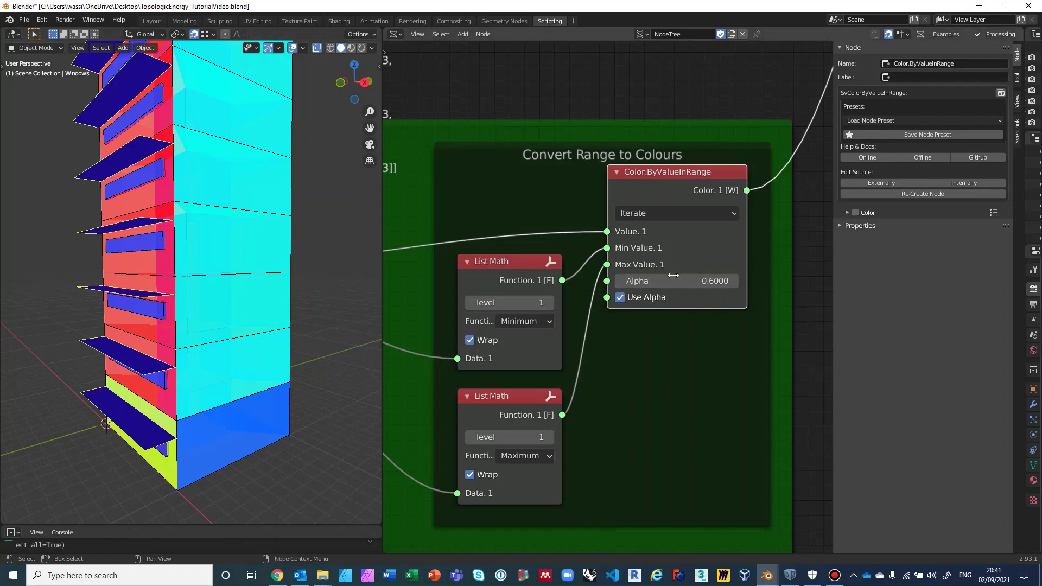
pyautogui.scroll(-4, 681, 292)
pyautogui.moveTo(771, 196); pyautogui.dragTo(687, 379, button='middle')
pyautogui.scroll(-4, 688, 363)
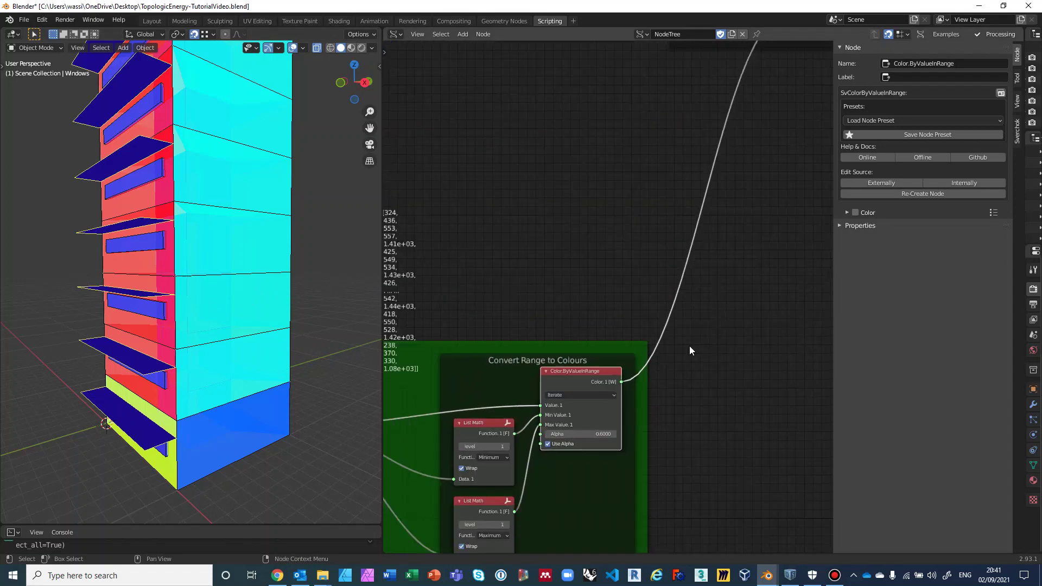
pyautogui.scroll(6, 590, 353)
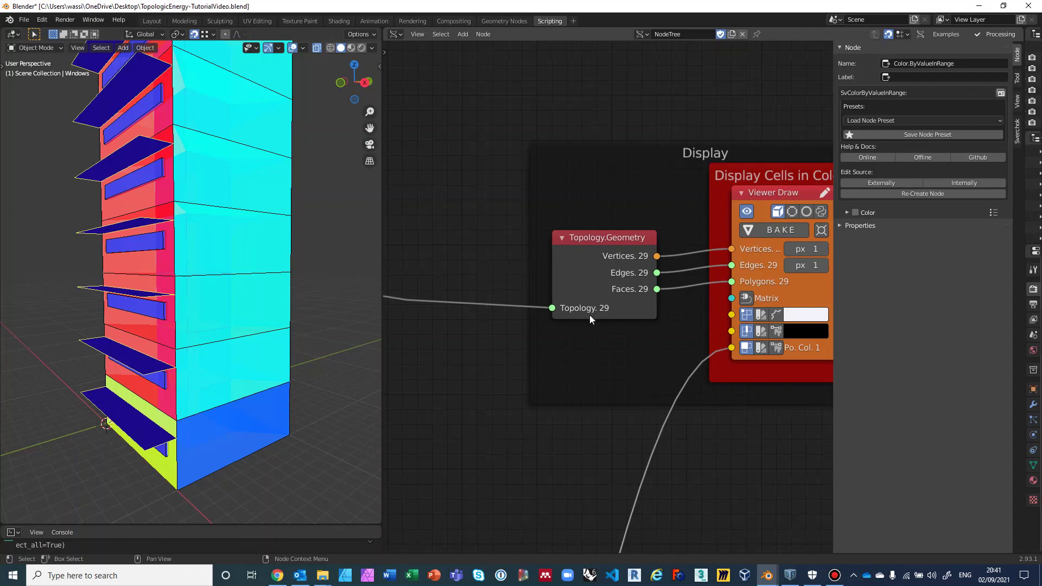
# Zoom out across the tree and zoom in on the Query node's EPRowName input of 29
pyautogui.scroll(-3, 537, 339)
pyautogui.scroll(-5, 542, 348)
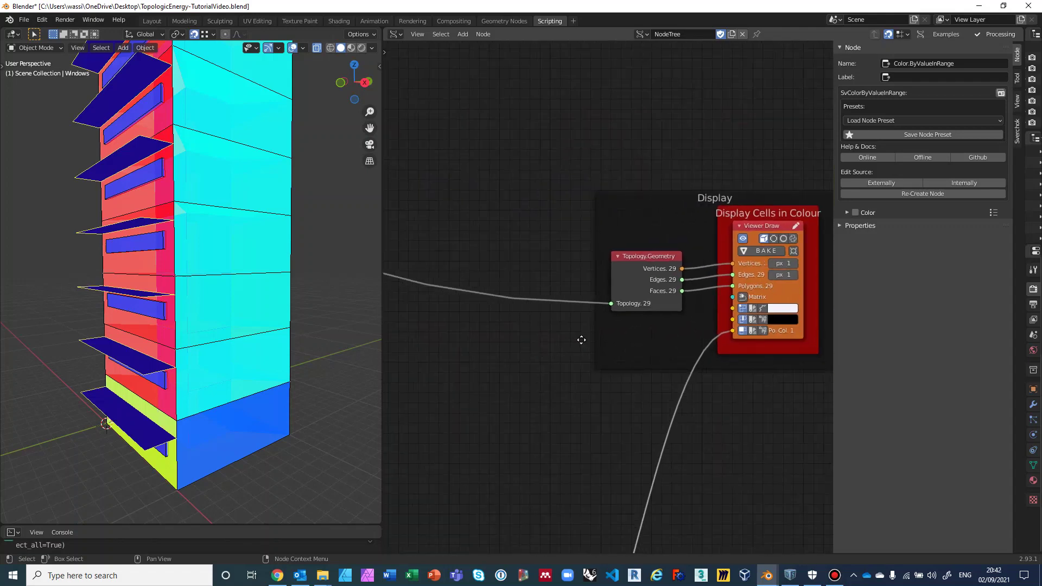
pyautogui.moveTo(525, 346); pyautogui.dragTo(728, 414, button='middle')
pyautogui.scroll(-4, 578, 363)
pyautogui.moveTo(514, 314); pyautogui.dragTo(565, 235, button='middle')
pyautogui.moveTo(742, 379); pyautogui.dragTo(686, 310, button='middle')
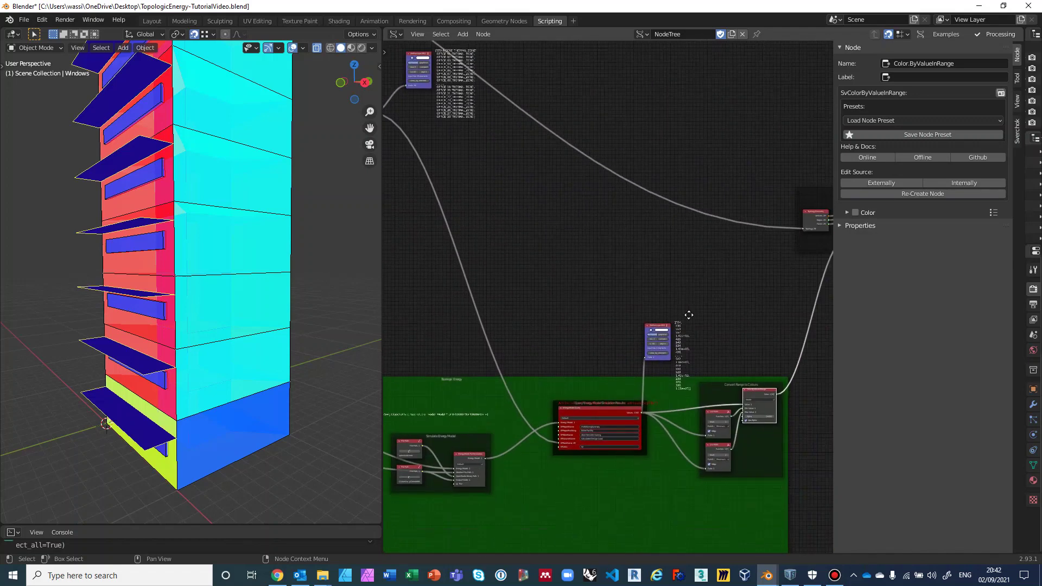
pyautogui.scroll(2, 684, 312)
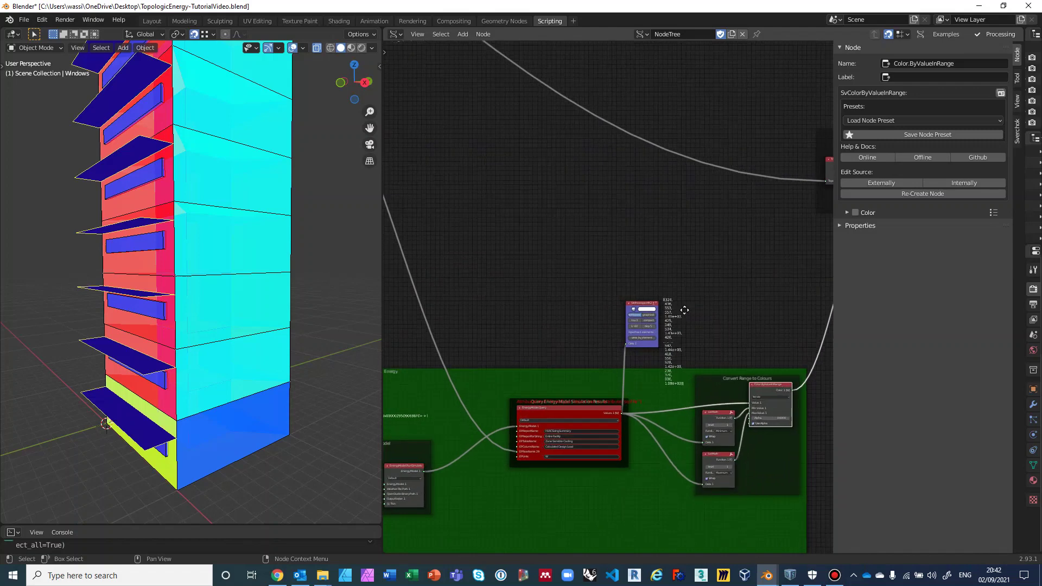
pyautogui.moveTo(557, 371); pyautogui.dragTo(580, 217, button='middle')
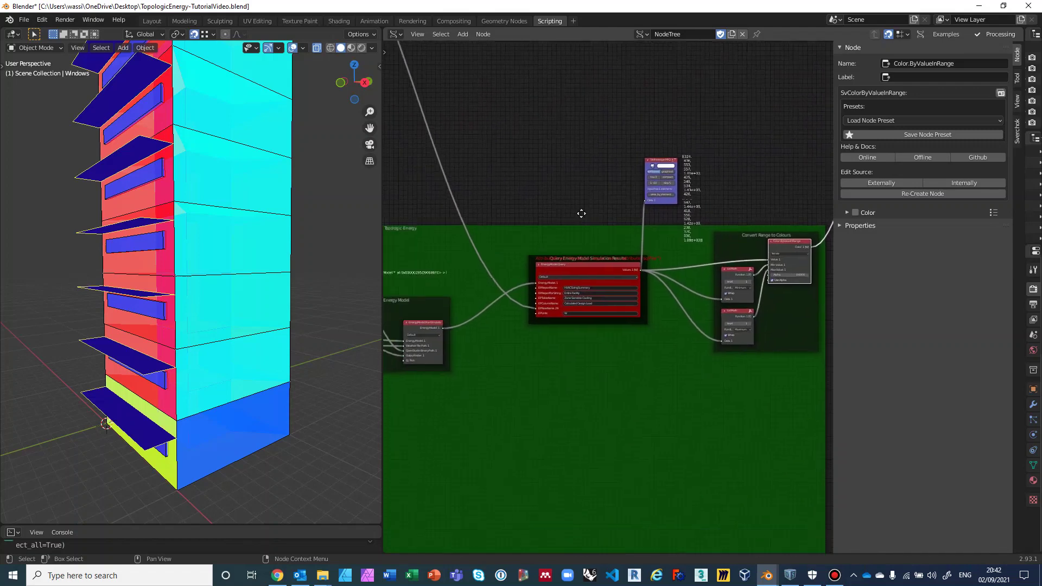
pyautogui.scroll(4, 558, 338)
pyautogui.moveTo(558, 337); pyautogui.dragTo(667, 359, button='middle')
pyautogui.scroll(5, 666, 359)
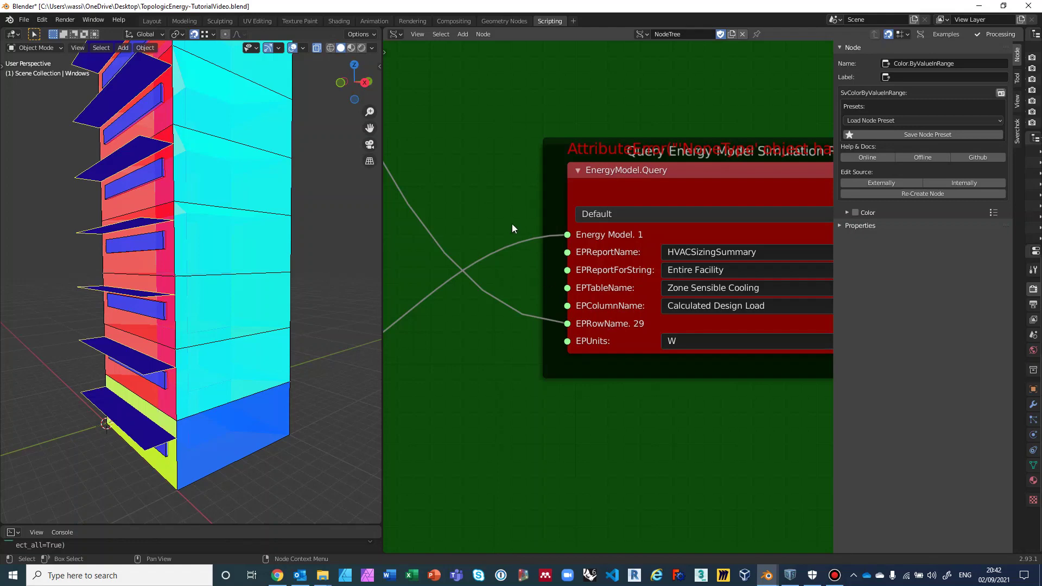
# Pan up to the Strings Tools Join and Stethoscope listing the 29 THERMAL_ZONE names
pyautogui.scroll(-4, 503, 213)
pyautogui.moveTo(515, 239); pyautogui.dragTo(642, 431, button='middle')
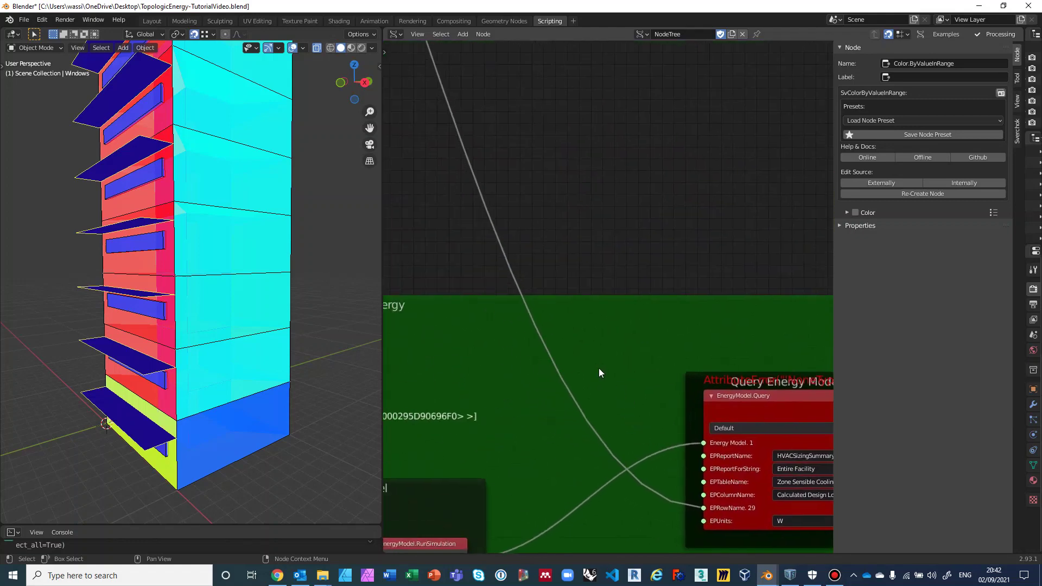
pyautogui.scroll(-2, 515, 290)
pyautogui.scroll(-3, 515, 290)
pyautogui.moveTo(484, 254); pyautogui.dragTo(622, 498, button='middle')
pyautogui.scroll(-8, 546, 352)
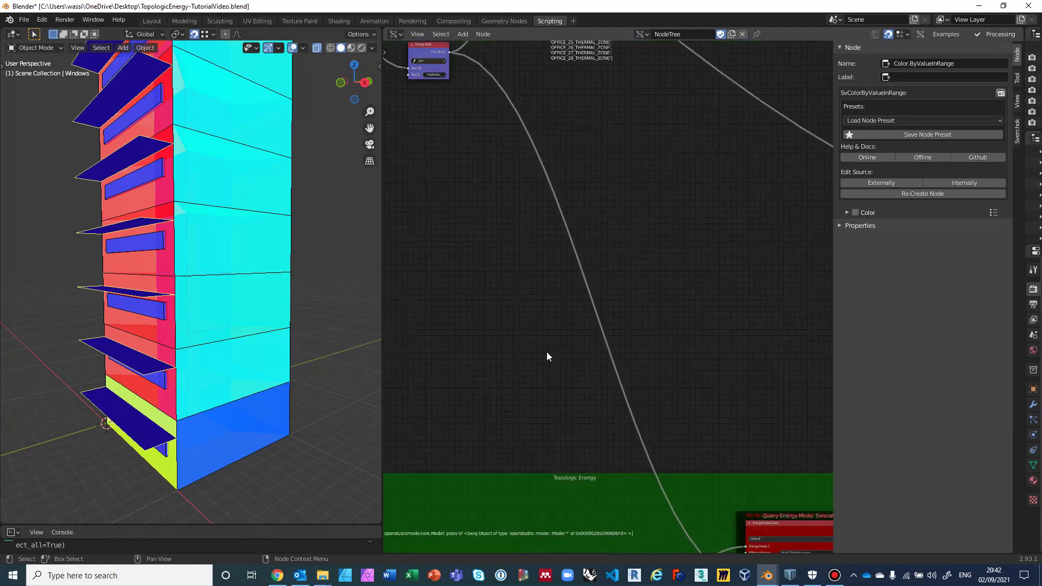
pyautogui.moveTo(492, 272); pyautogui.dragTo(593, 418, button='middle')
pyautogui.scroll(4, 558, 353)
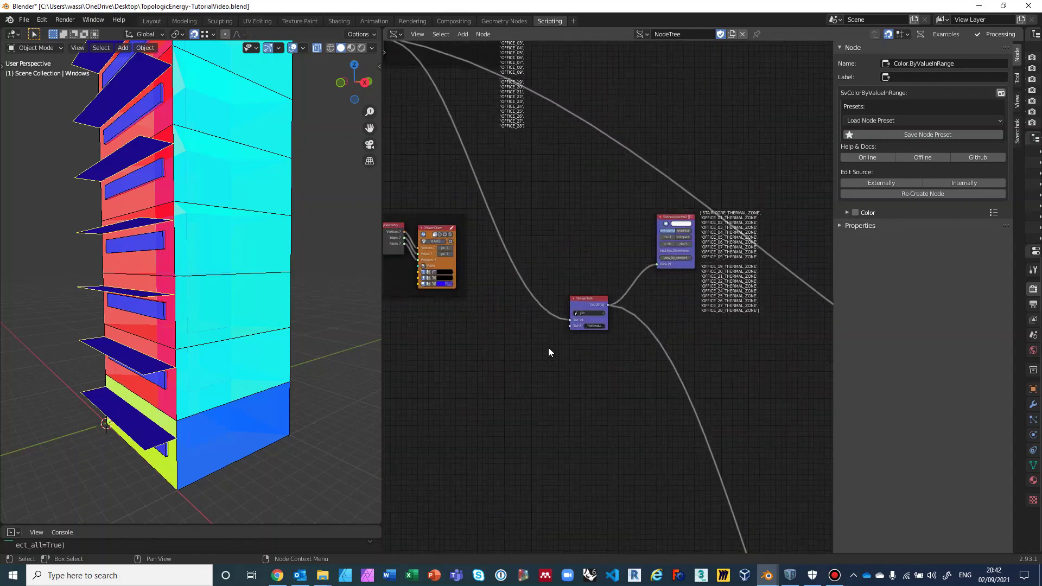
pyautogui.scroll(3, 548, 347)
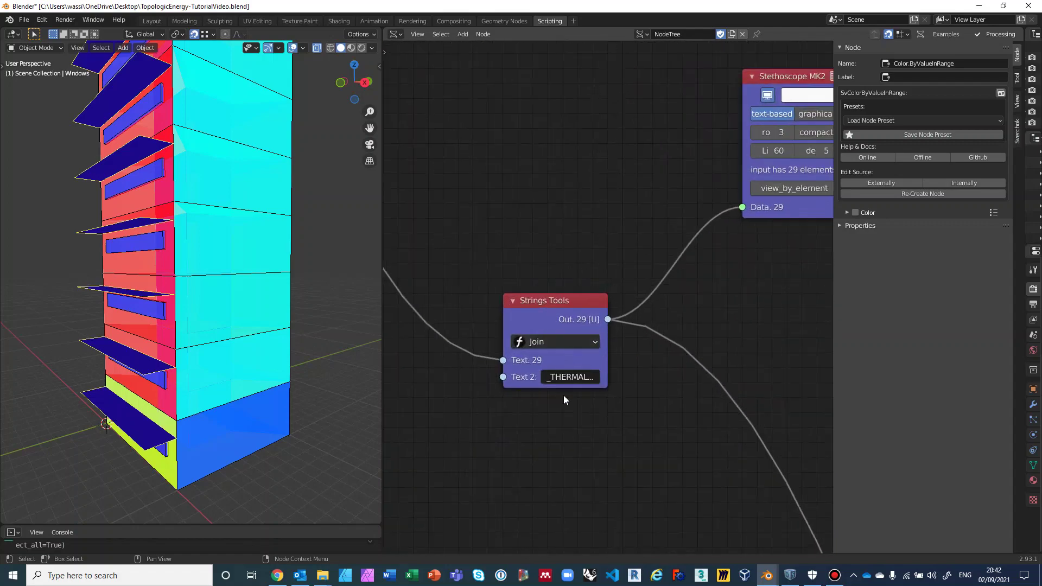
pyautogui.scroll(-4, 694, 336)
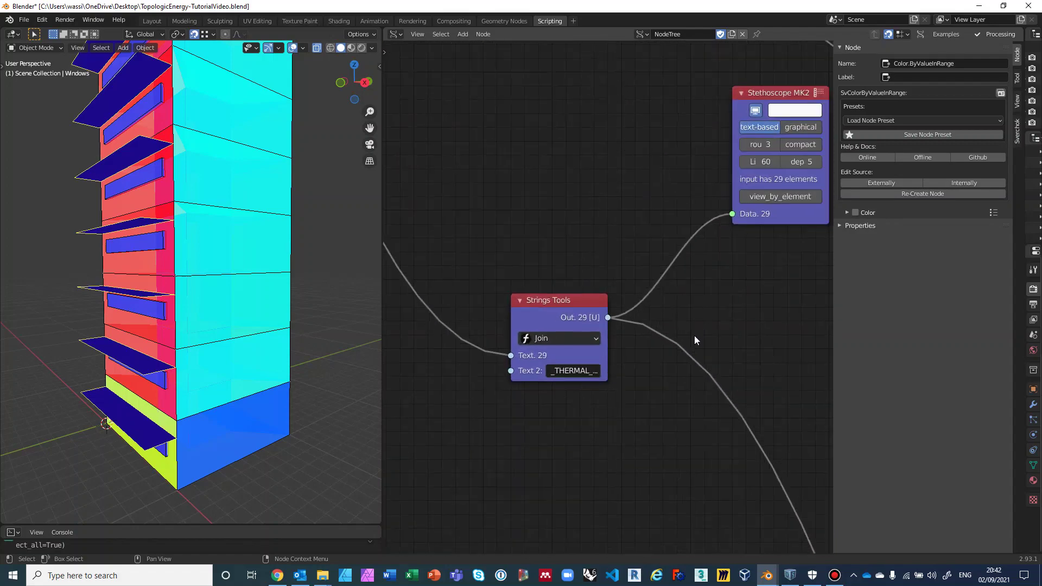
pyautogui.moveTo(655, 350); pyautogui.dragTo(503, 404, button='middle')
pyautogui.scroll(1, 713, 285)
pyautogui.scroll(1, 713, 285)
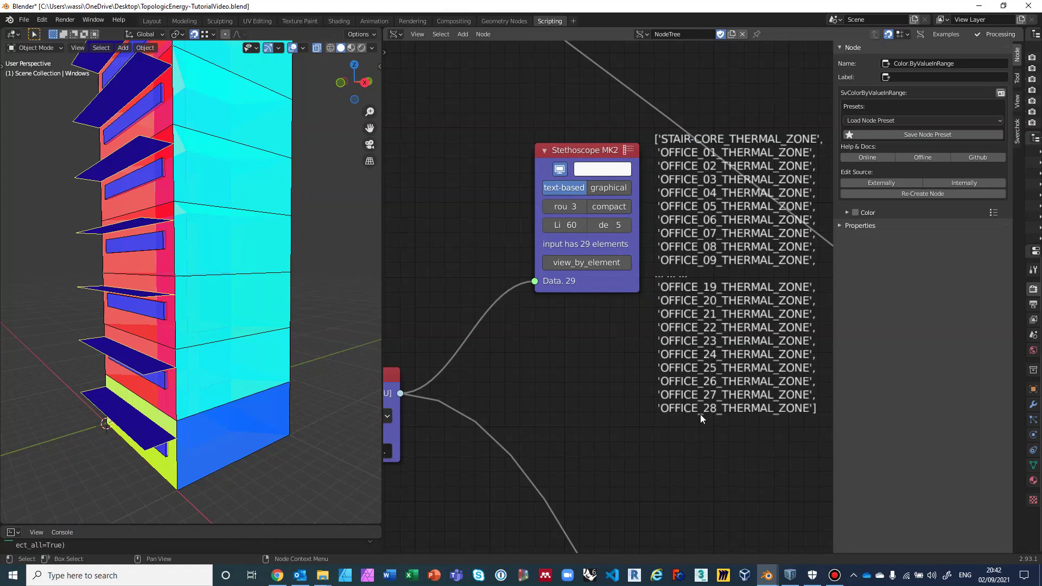
# Zoom out and pan to the Check Results Dictionaries and Apertures groups
pyautogui.scroll(-2, 699, 343)
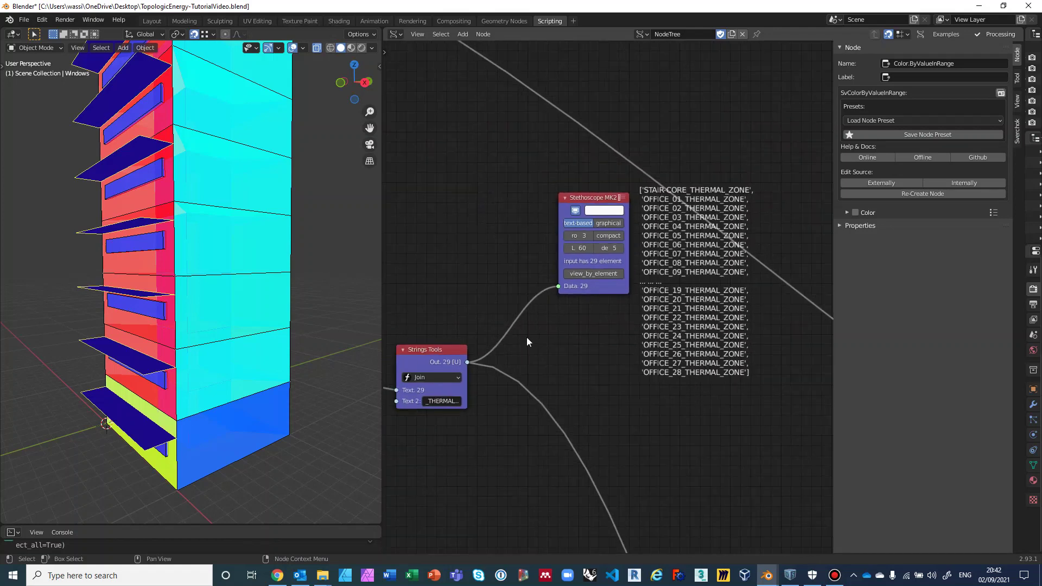
pyautogui.moveTo(529, 340); pyautogui.dragTo(579, 384, button='middle')
pyautogui.scroll(-6, 567, 376)
pyautogui.moveTo(438, 257); pyautogui.dragTo(628, 415, button='middle')
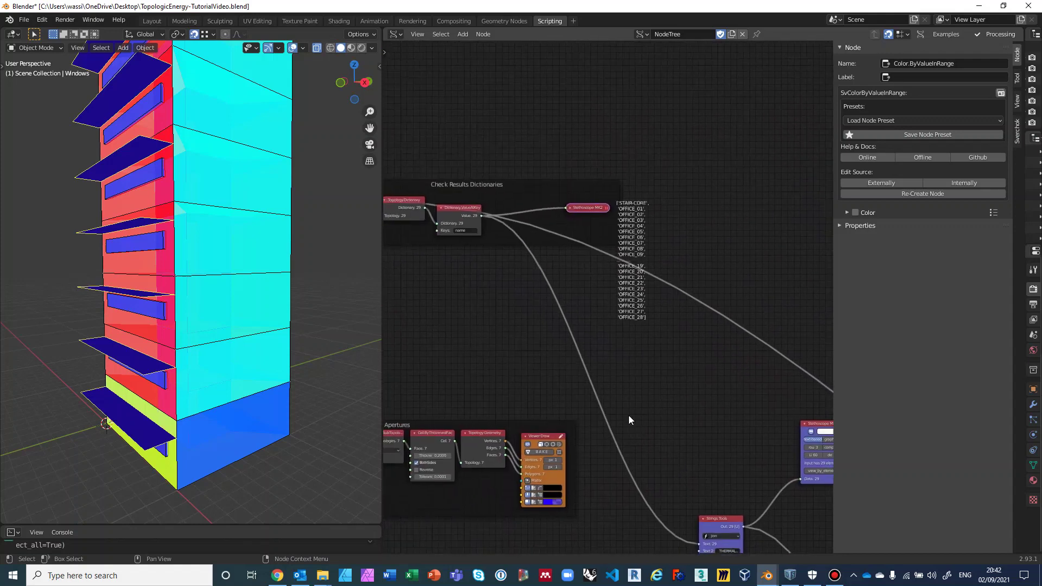
# Centre the Check Results Dictionaries group and select the Topology.SubTopologies node
pyautogui.moveTo(534, 321); pyautogui.dragTo(663, 396, button='middle')
pyautogui.scroll(7, 579, 330)
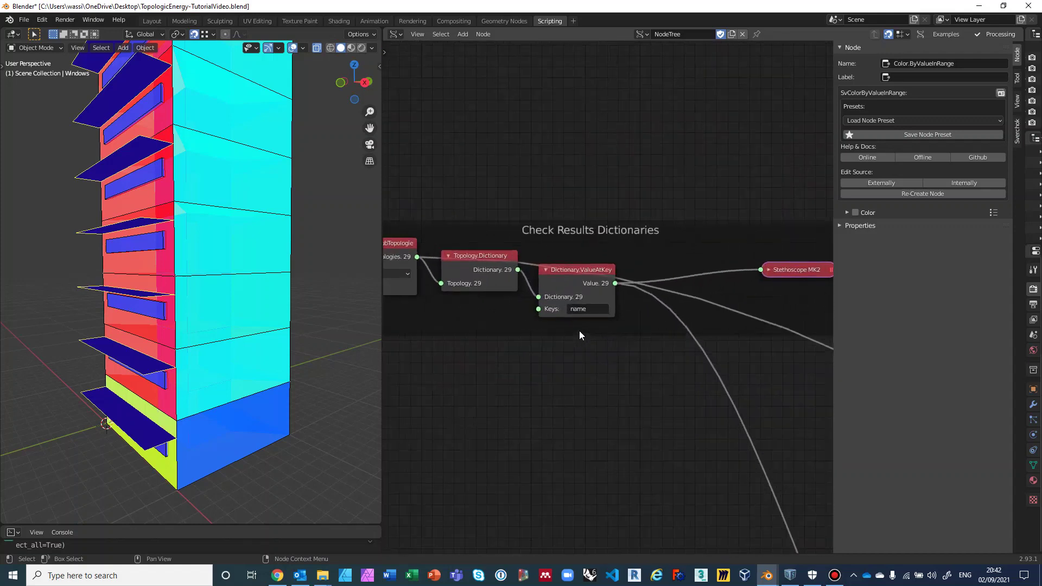
pyautogui.scroll(1, 585, 293)
pyautogui.moveTo(449, 324); pyautogui.dragTo(622, 356, button='middle')
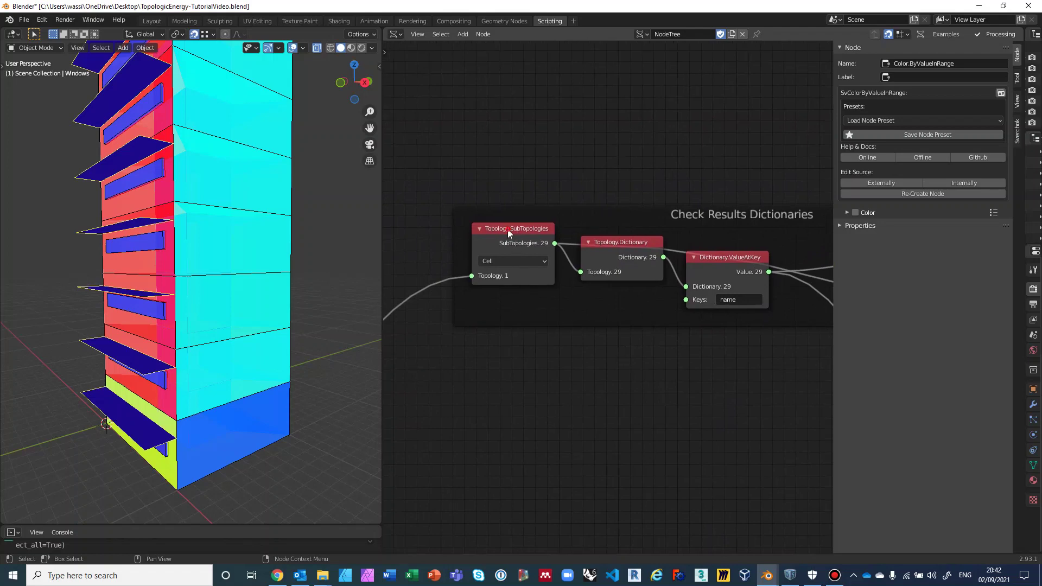
pyautogui.moveTo(508, 230); pyautogui.dragTo(477, 234)
# Follow the links upstream to Strings Tools and widen it so _THERMAL_ZONE shows fully
pyautogui.moveTo(561, 299); pyautogui.dragTo(753, 237, button='middle')
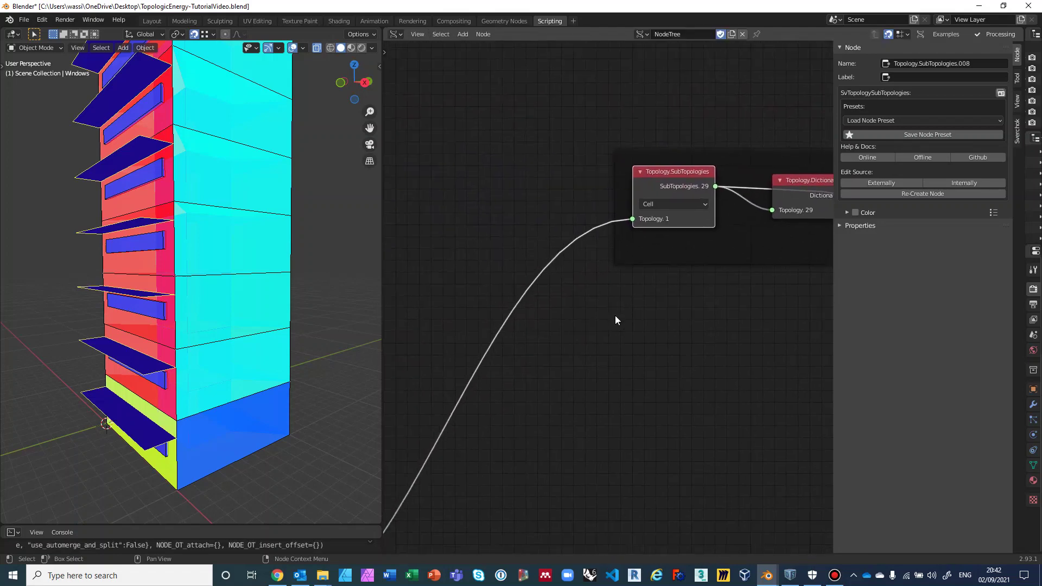
pyautogui.scroll(-2, 608, 328)
pyautogui.moveTo(597, 335); pyautogui.dragTo(675, 140, button='middle')
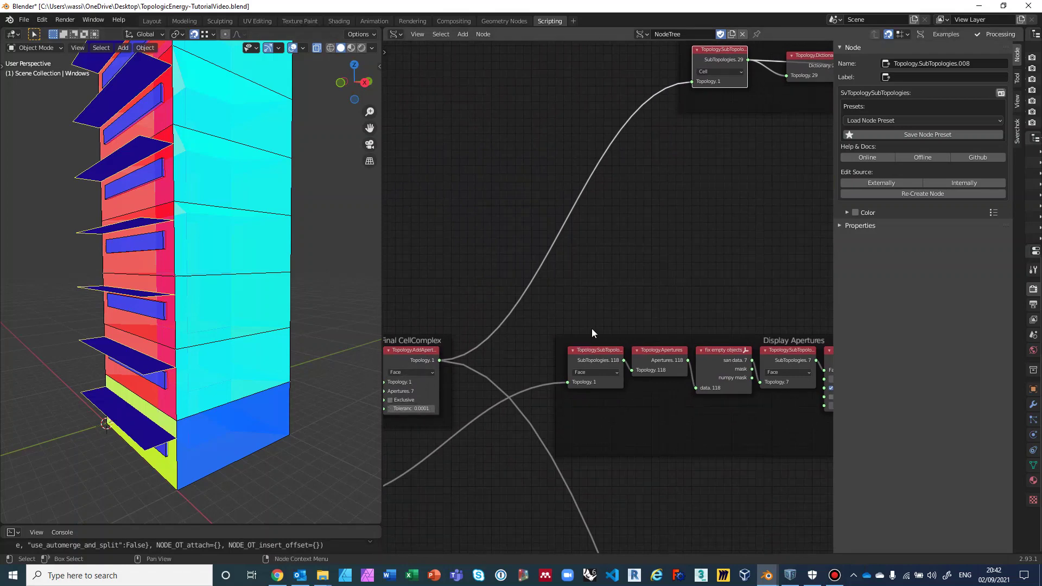
pyautogui.moveTo(591, 327); pyautogui.dragTo(468, 400, button='middle')
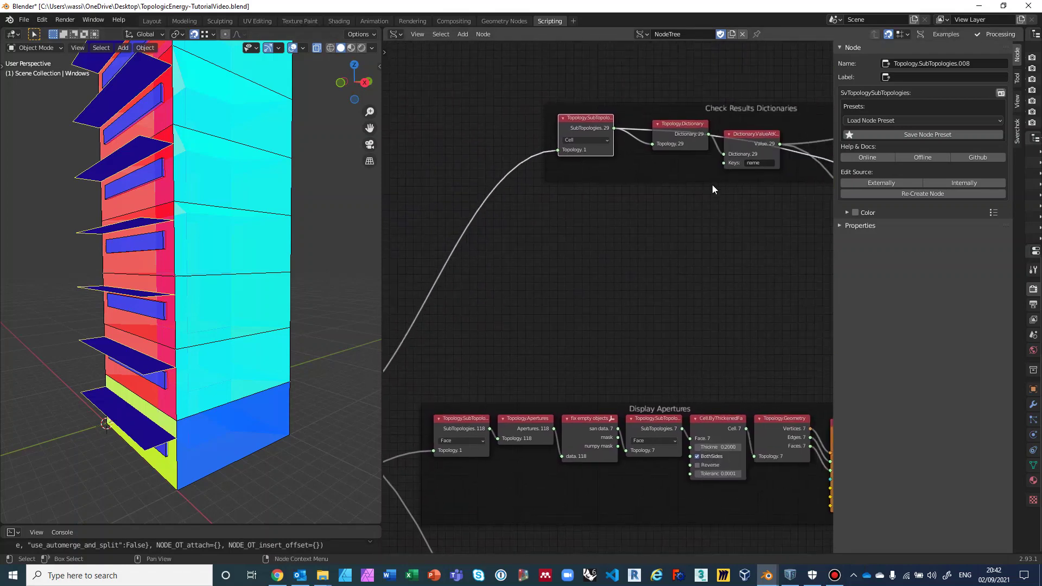
pyautogui.moveTo(712, 188); pyautogui.dragTo(453, 288, button='middle')
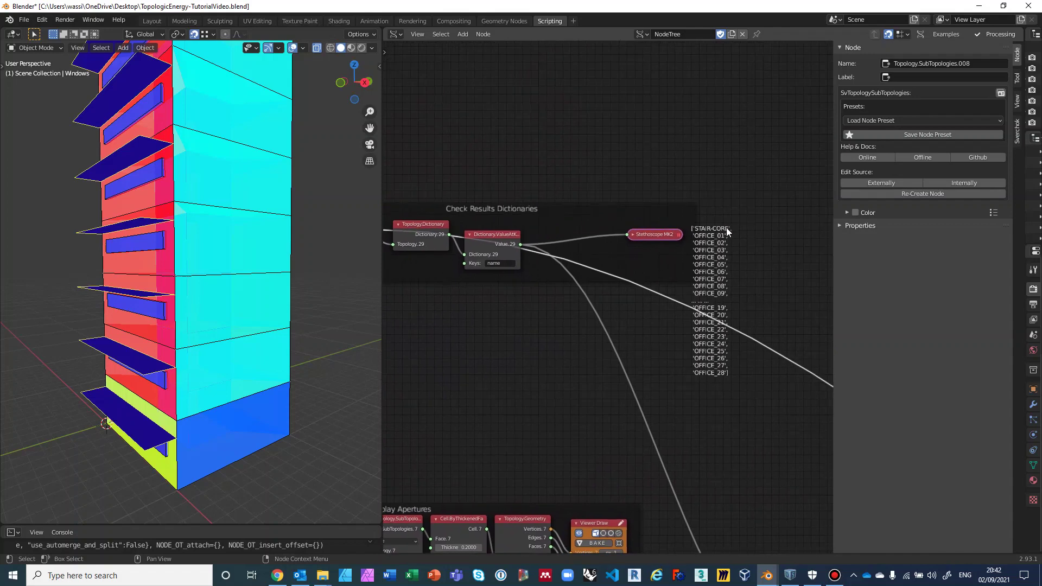
pyautogui.moveTo(708, 380); pyautogui.dragTo(604, 214, button='middle')
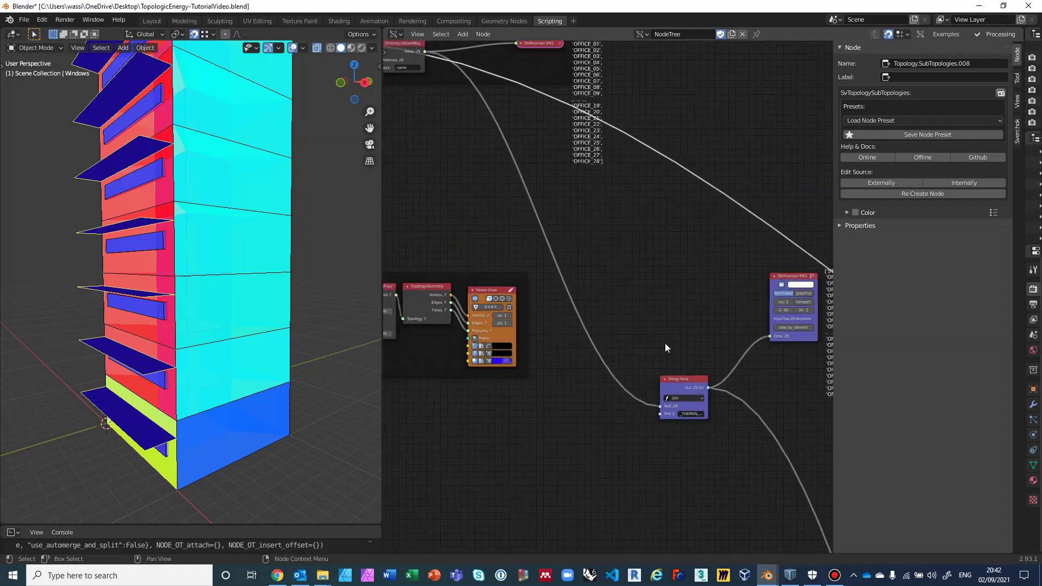
pyautogui.moveTo(665, 343); pyautogui.dragTo(559, 198, button='middle')
pyautogui.scroll(2, 591, 285)
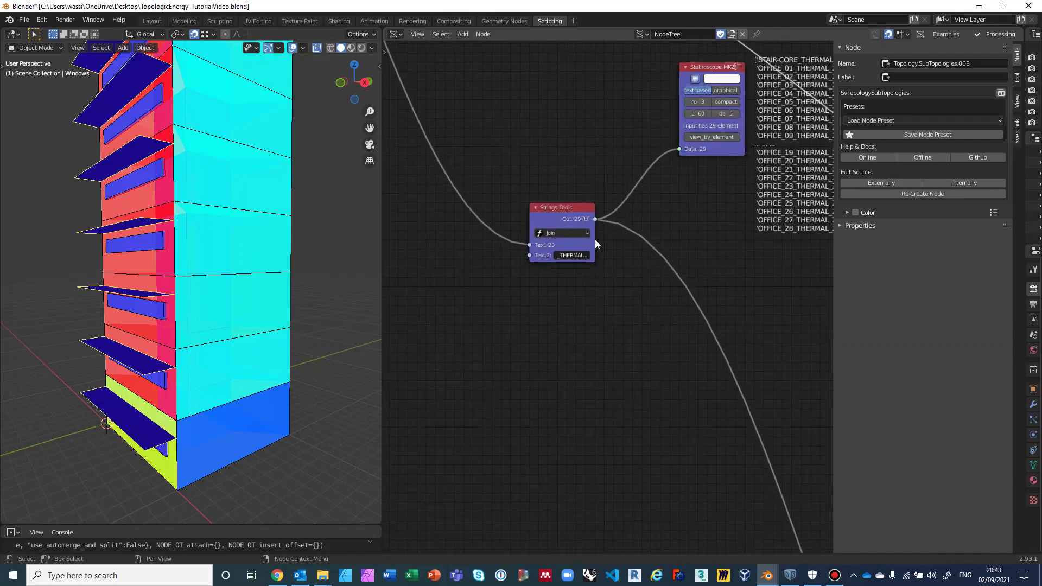
pyautogui.moveTo(594, 239); pyautogui.dragTo(621, 240)
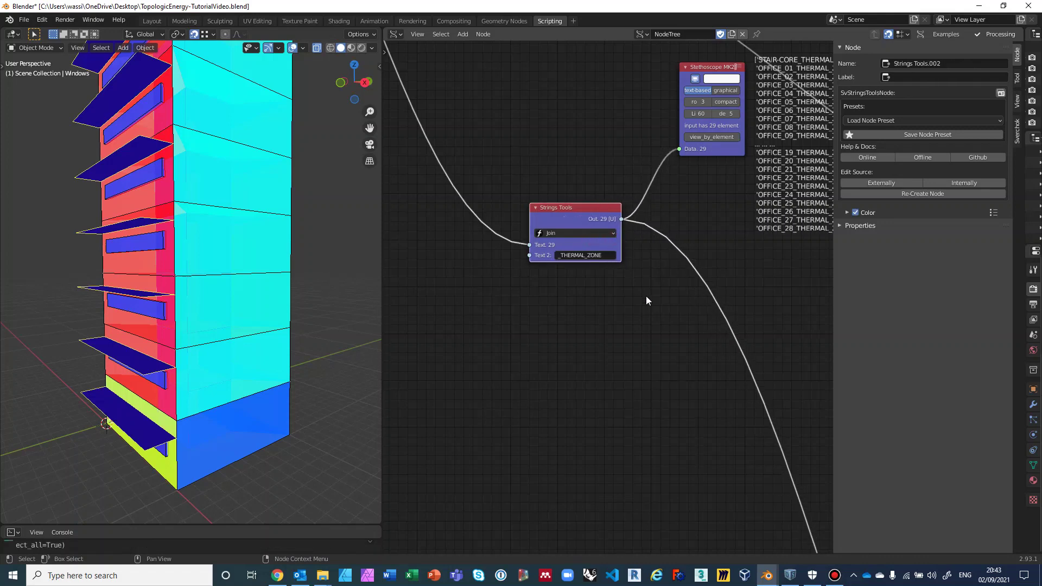
# Pan to the green Topologic Energy group's Query Energy Model node showing loads from 224
pyautogui.moveTo(650, 319); pyautogui.dragTo(576, 305, button='middle')
pyautogui.scroll(-4, 597, 310)
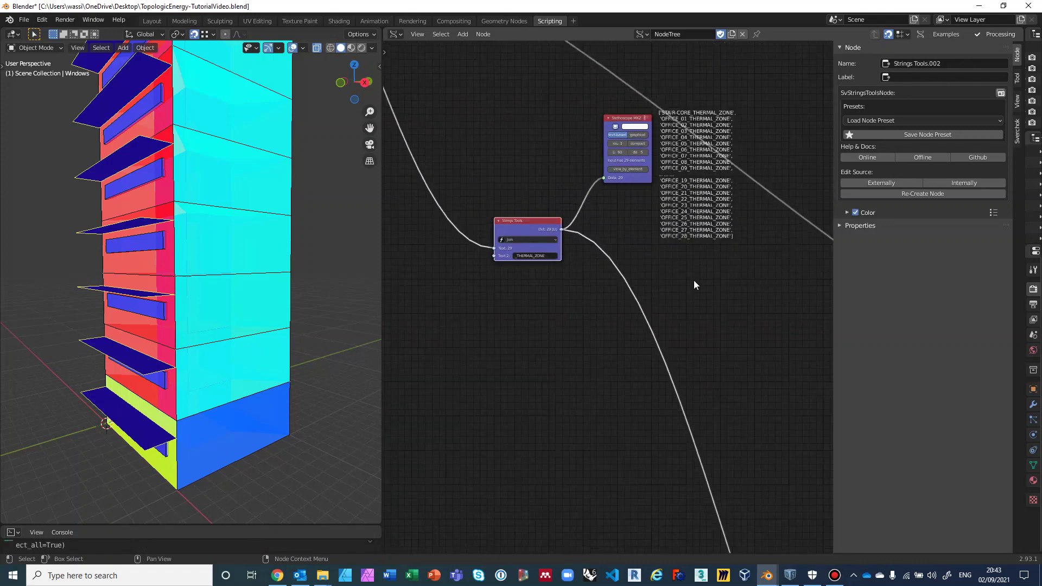
pyautogui.moveTo(706, 307); pyautogui.dragTo(600, 220, button='middle')
pyautogui.scroll(-3, 613, 281)
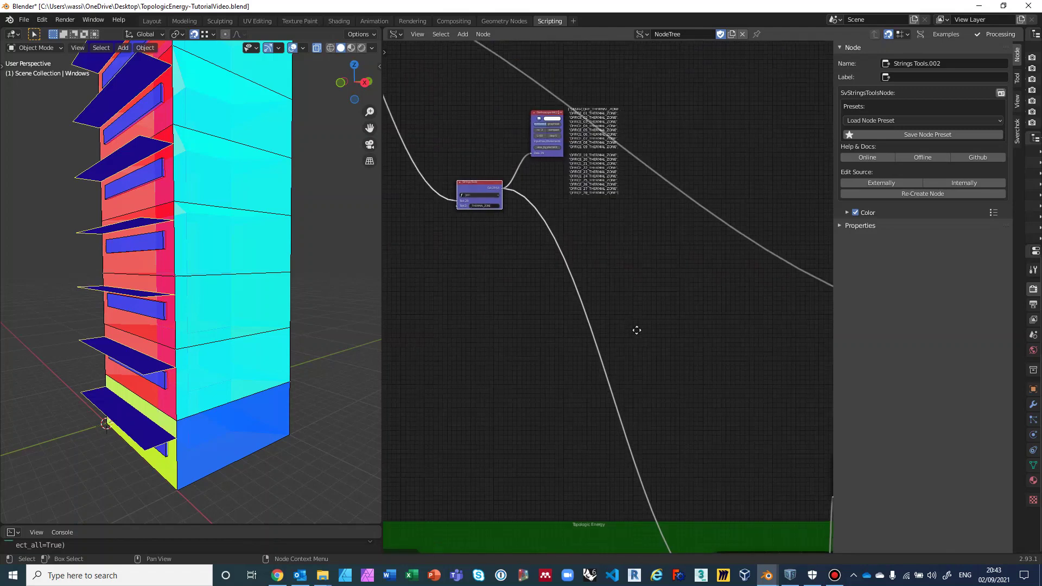
pyautogui.moveTo(635, 328); pyautogui.dragTo(538, 191, button='middle')
pyautogui.moveTo(552, 257); pyautogui.dragTo(453, 130, button='middle')
# Pan across Convert Range to Colours and zoom into the Display Cells in Colour Viewer Draw node
pyautogui.scroll(4, 549, 297)
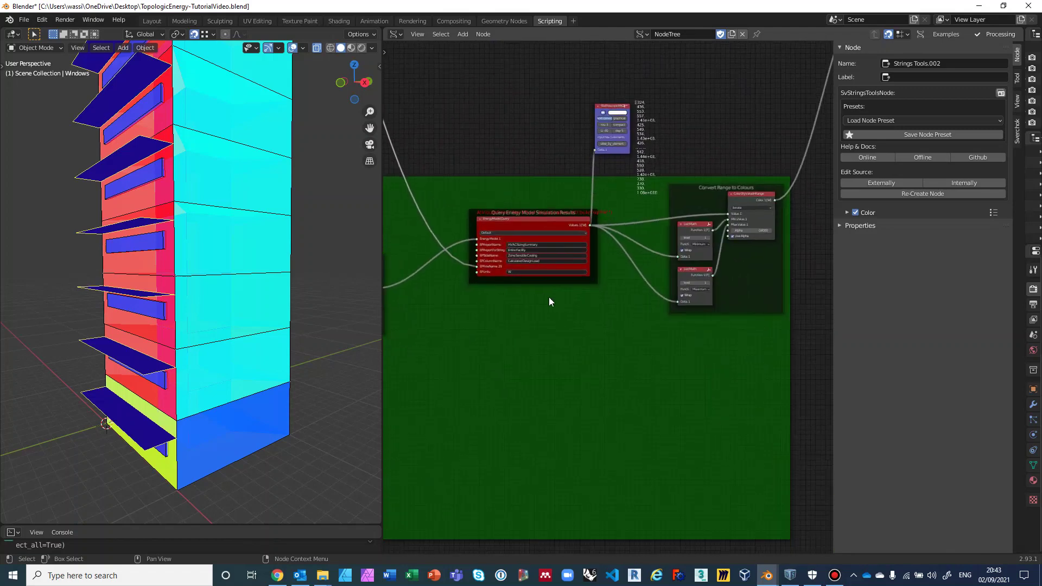
pyautogui.moveTo(598, 270); pyautogui.dragTo(438, 340, button='middle')
pyautogui.scroll(2, 688, 271)
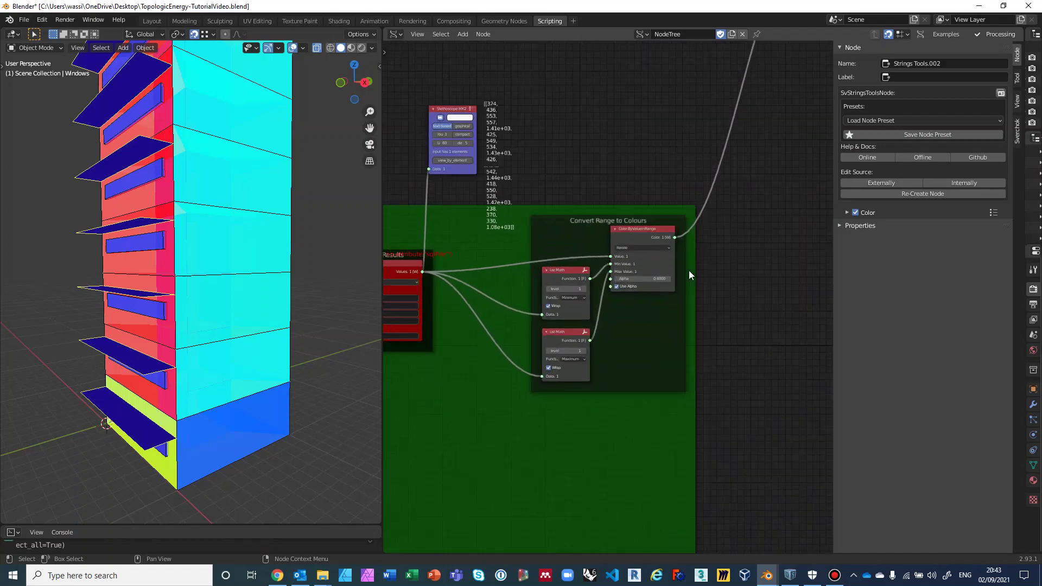
pyautogui.moveTo(689, 270); pyautogui.dragTo(669, 316, button='middle')
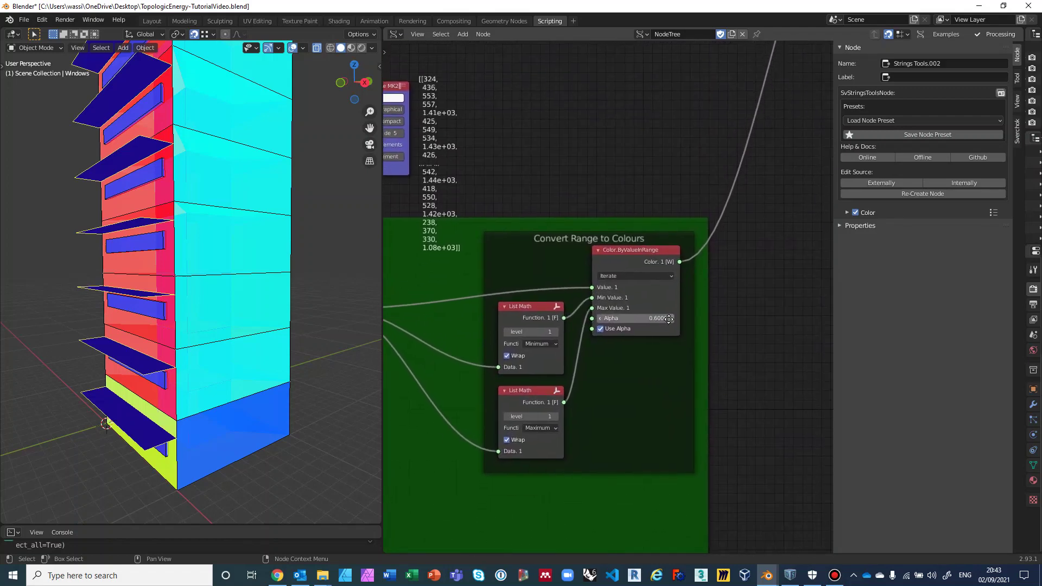
pyautogui.moveTo(705, 213); pyautogui.dragTo(515, 383, button='middle')
pyautogui.scroll(4, 610, 353)
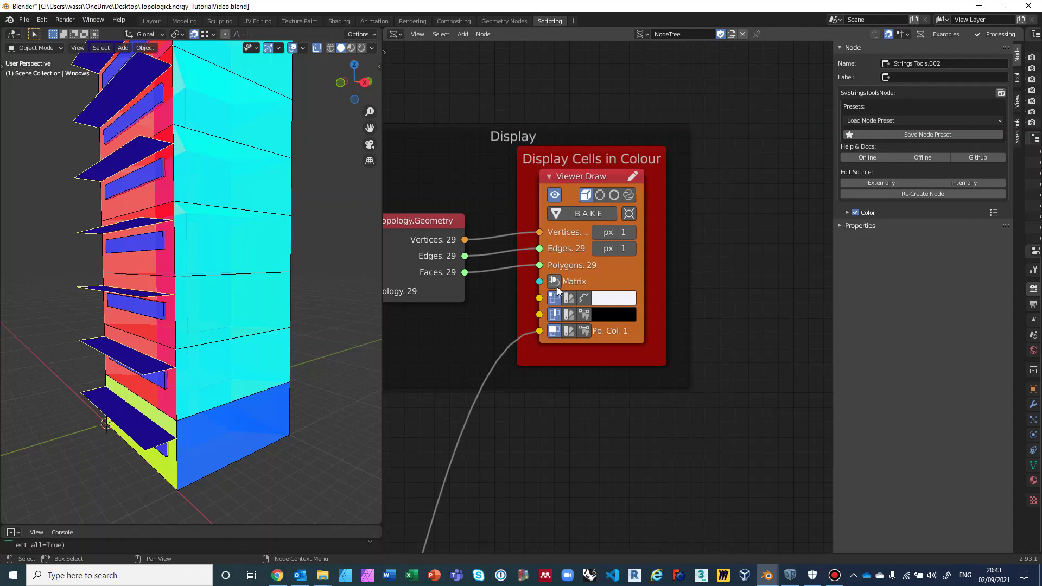
# Enable Display Polygons on the Viewer Draw node and toggle its visibility off and on
pyautogui.click(554, 331)
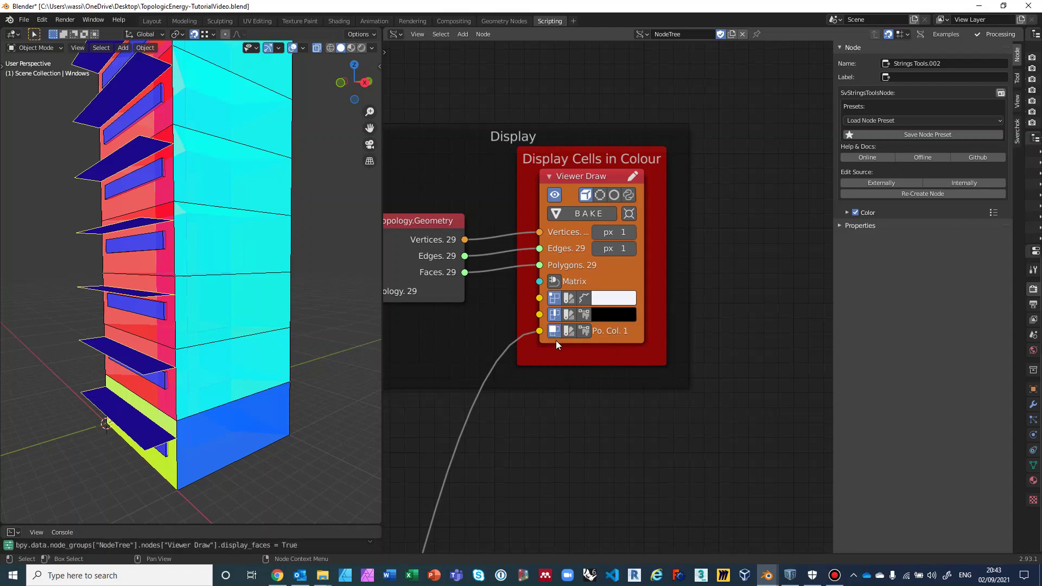
pyautogui.click(554, 196)
pyautogui.click(554, 197)
# Zoom out and pan back to the Convert Range to Colours frame
pyautogui.scroll(-1, 722, 348)
pyautogui.scroll(-1, 668, 396)
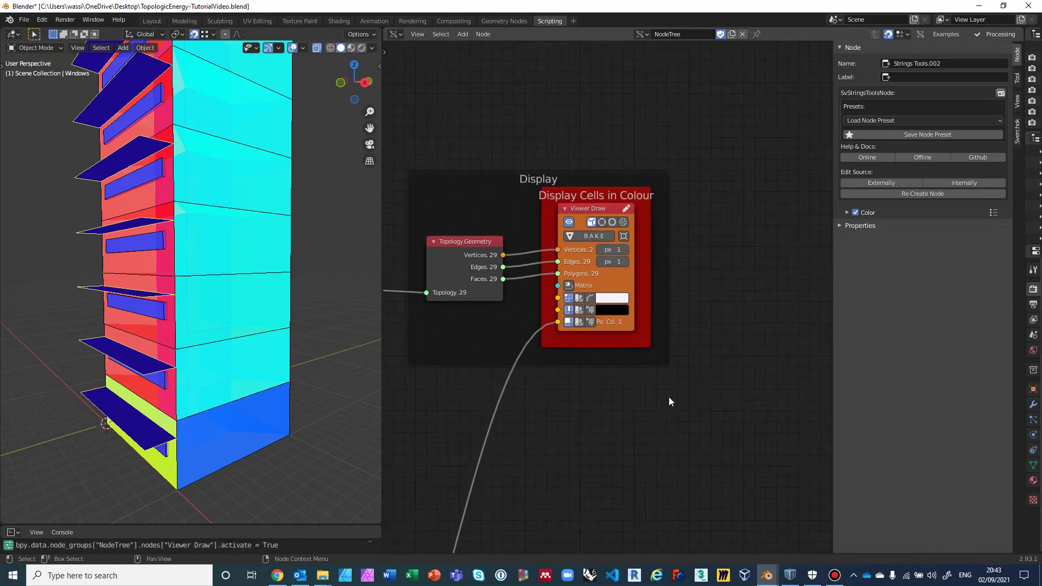
pyautogui.scroll(-1, 669, 397)
pyautogui.moveTo(668, 398); pyautogui.dragTo(783, 310, button='middle')
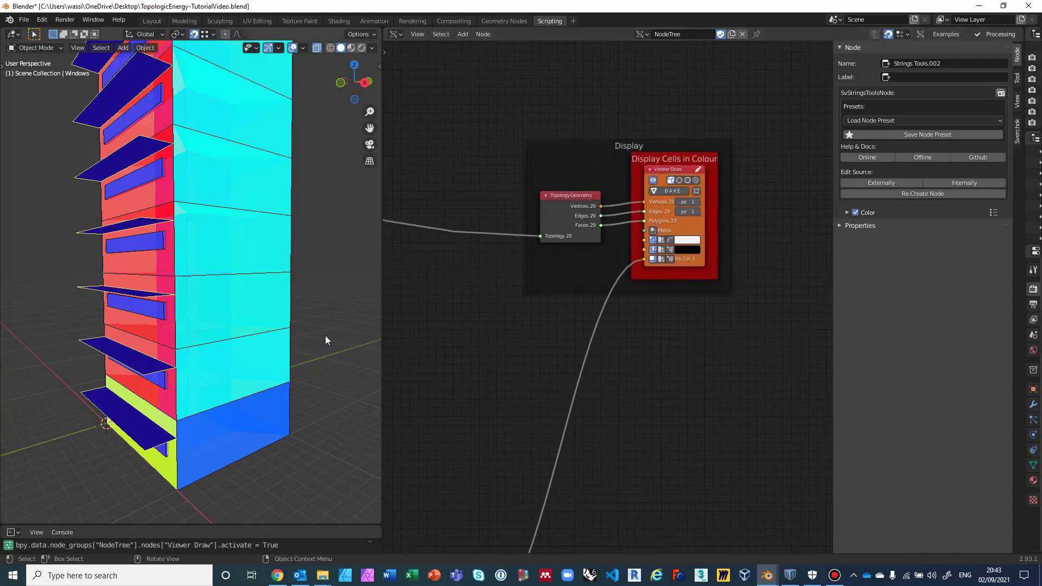
pyautogui.scroll(-2, 518, 372)
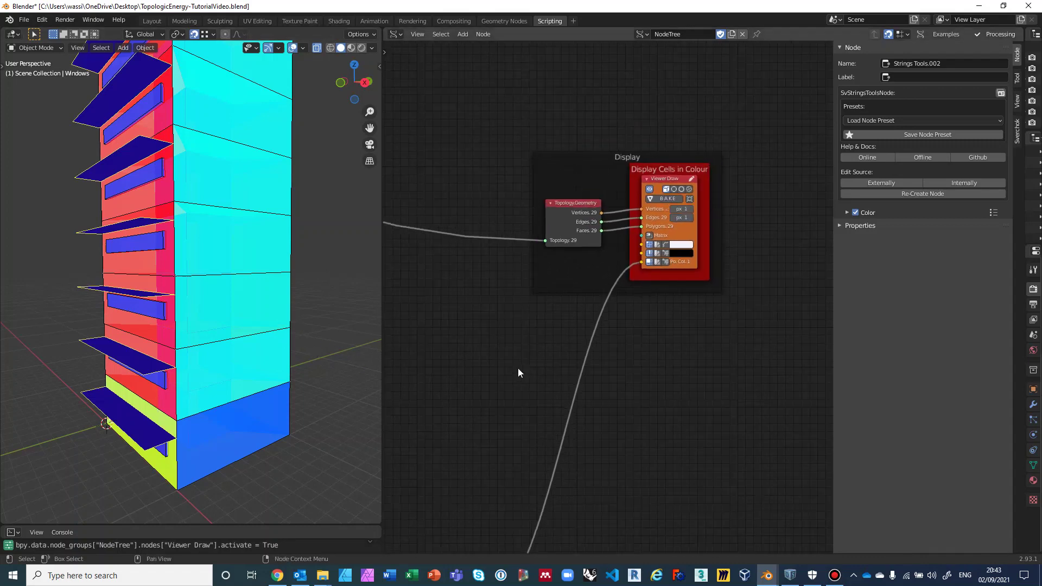
pyautogui.scroll(-1, 519, 379)
pyautogui.moveTo(520, 383); pyautogui.dragTo(723, 244, button='middle')
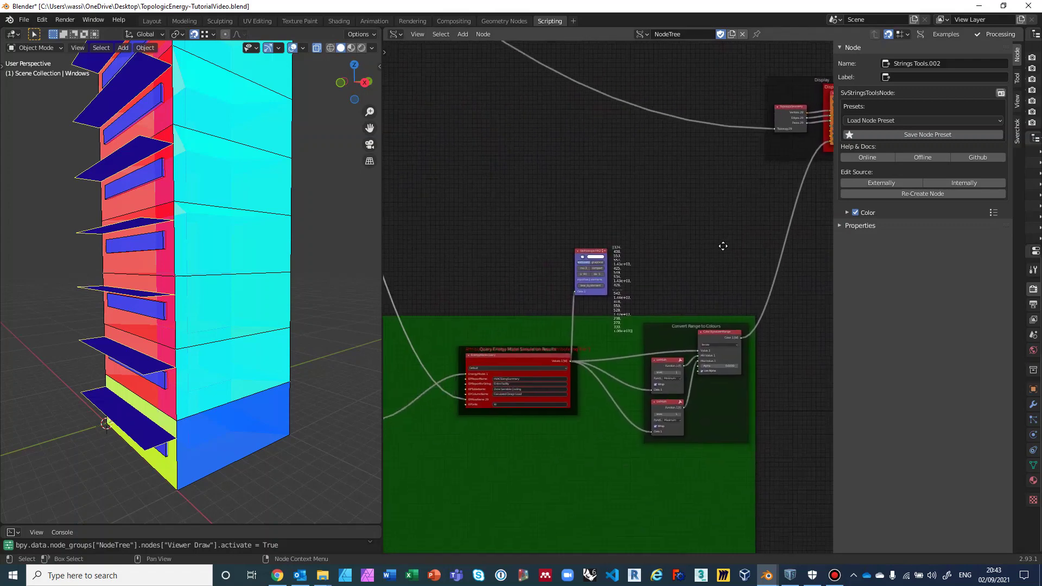
# Zoom out to frame the full node tree, then orbit to a top-down view of the coloured tower
pyautogui.scroll(-2, 621, 282)
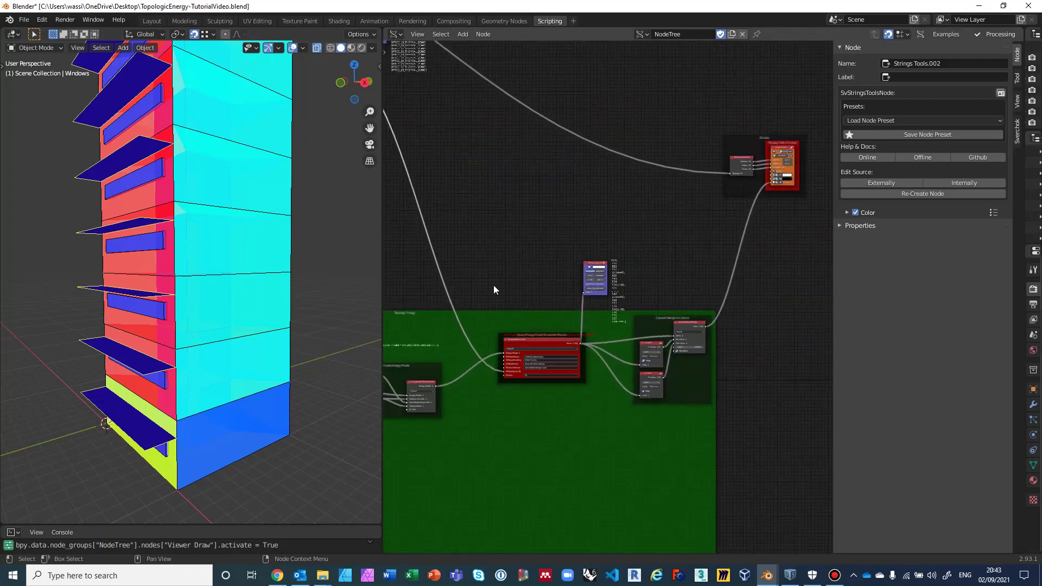
pyautogui.scroll(-4, 494, 287)
pyautogui.moveTo(497, 296); pyautogui.dragTo(551, 309, button='middle')
pyautogui.scroll(-1, 514, 320)
pyautogui.scroll(-1, 514, 321)
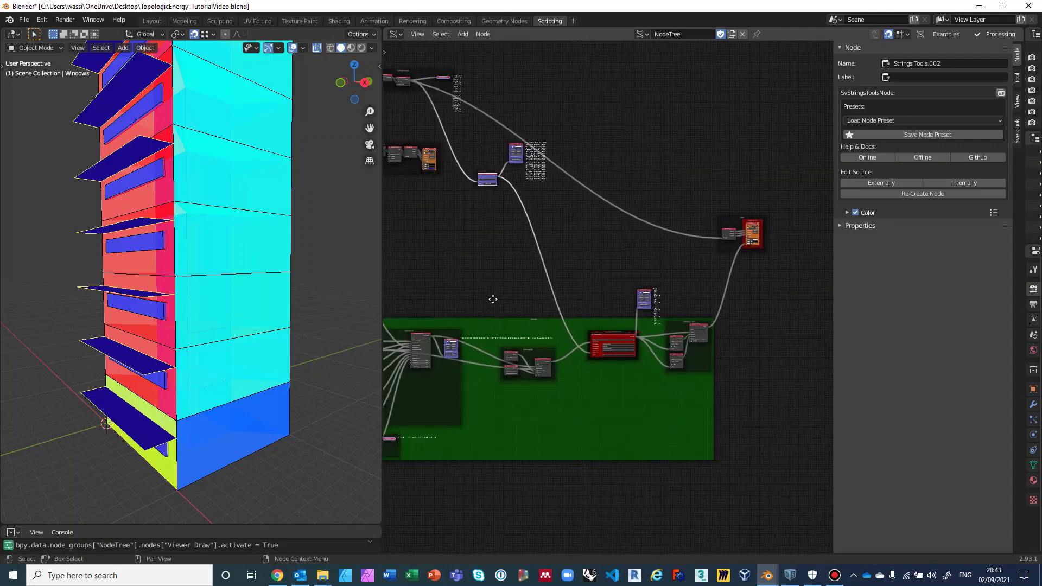
pyautogui.moveTo(491, 298)
pyautogui.mouseDown(button='middle')
pyautogui.moveTo(518, 304)
pyautogui.moveTo(503, 311)
pyautogui.mouseUp(button='middle')
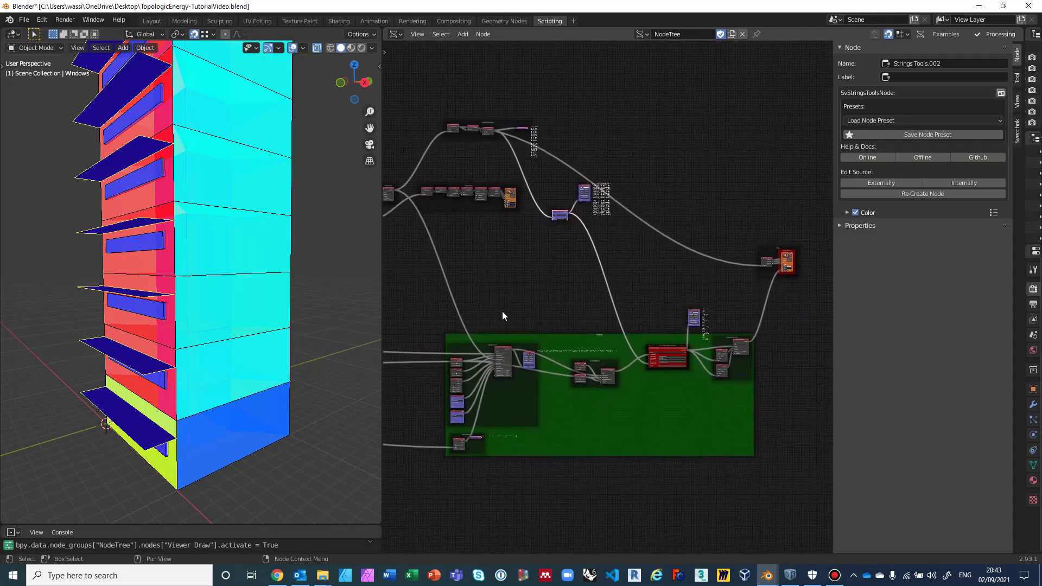
pyautogui.moveTo(301, 221); pyautogui.dragTo(286, 289, button='middle')
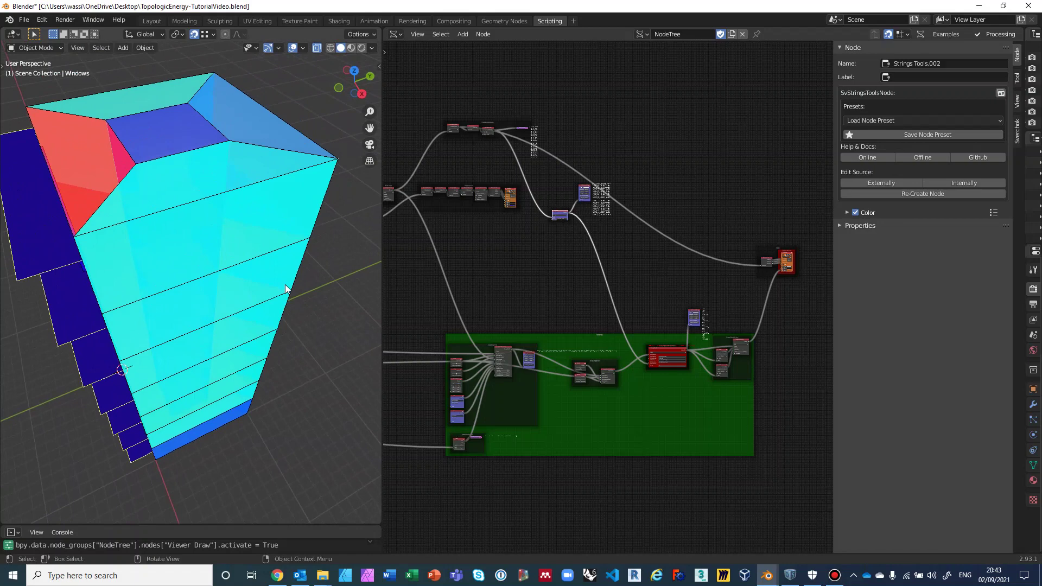